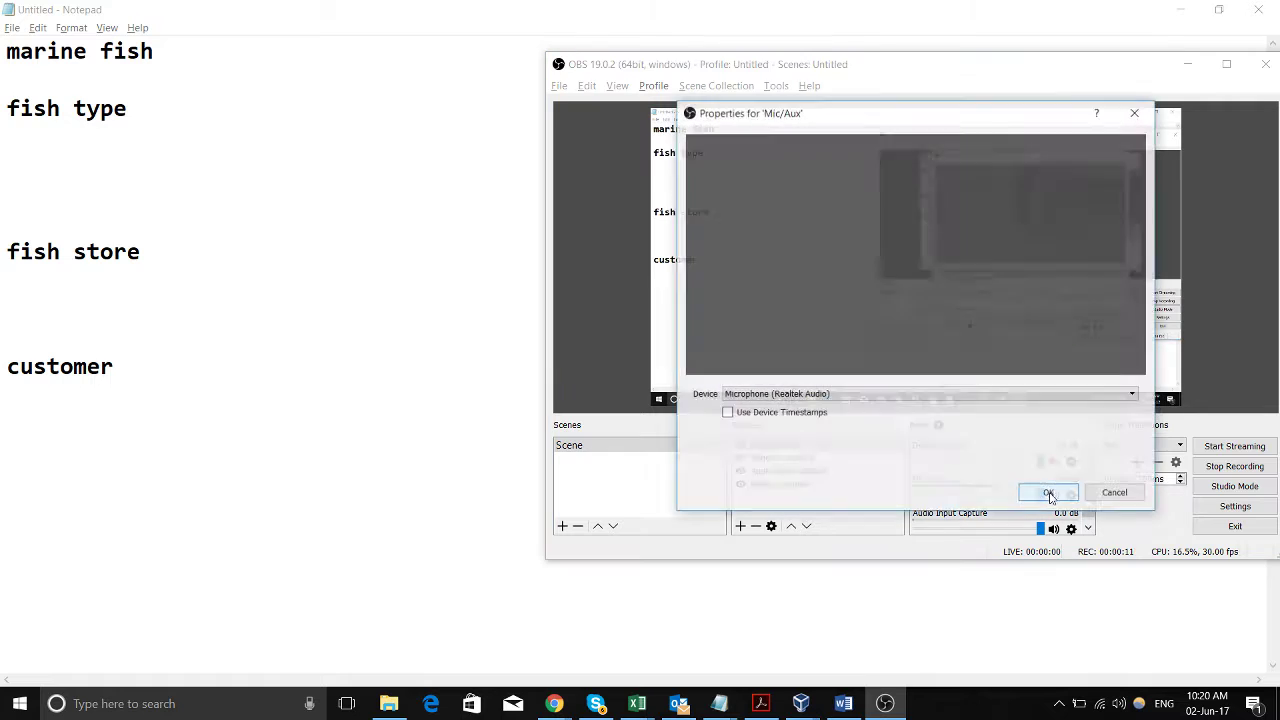
{"action": "left_click", "coordinate": [850, 394]}
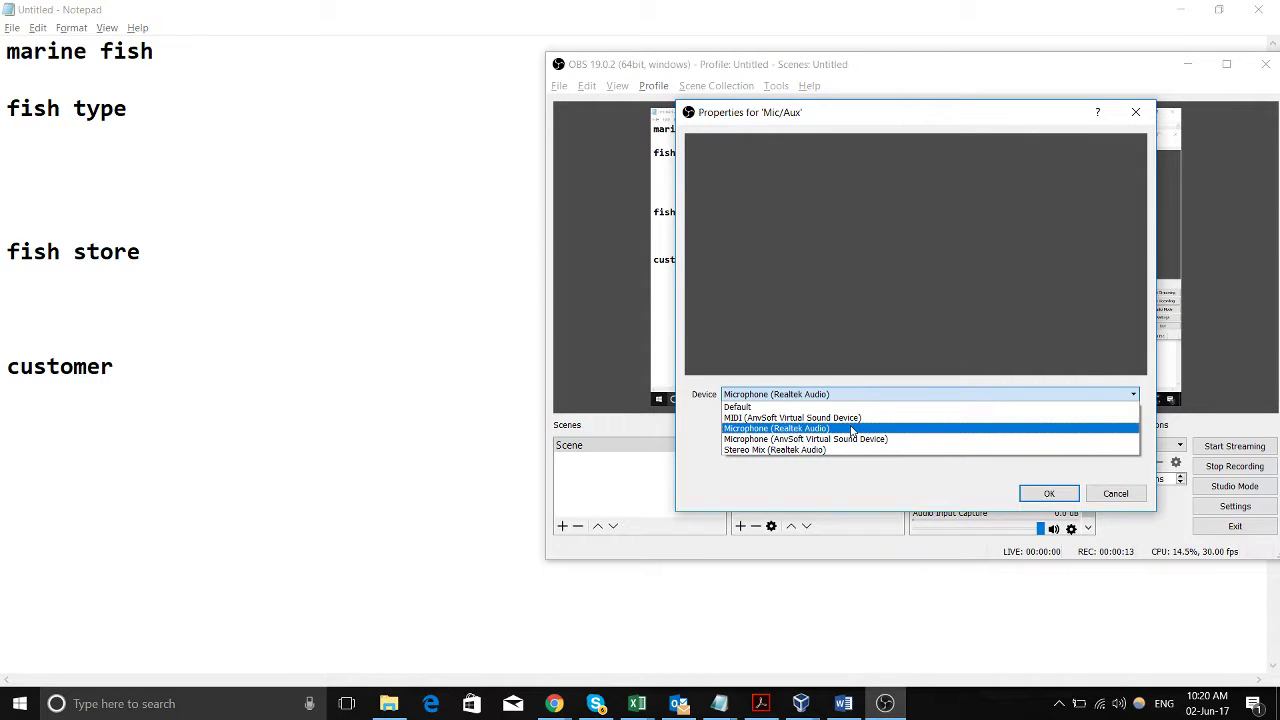
{"action": "left_click", "coordinate": [853, 428]}
{"action": "left_click", "coordinate": [1129, 496]}
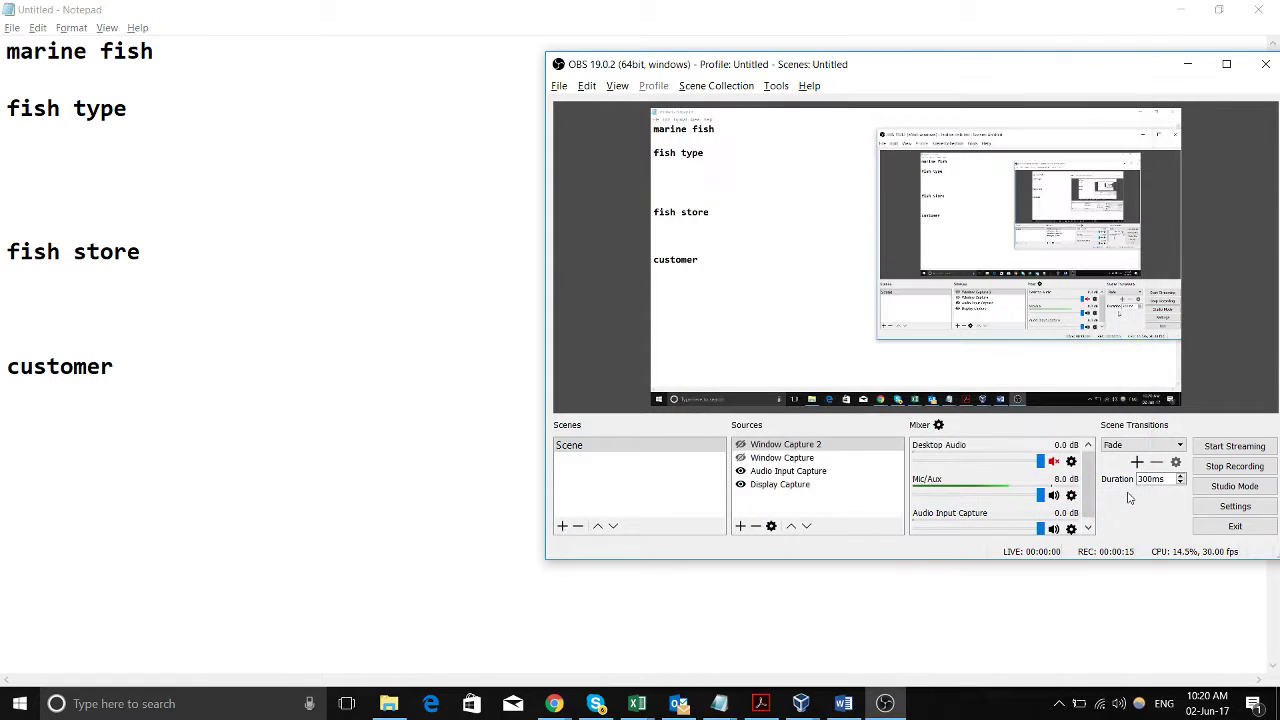
Set the Mic/Aux volume to 320% in the advanced audio properties and return to the Notepad document.
{"action": "left_click", "coordinate": [939, 427]}
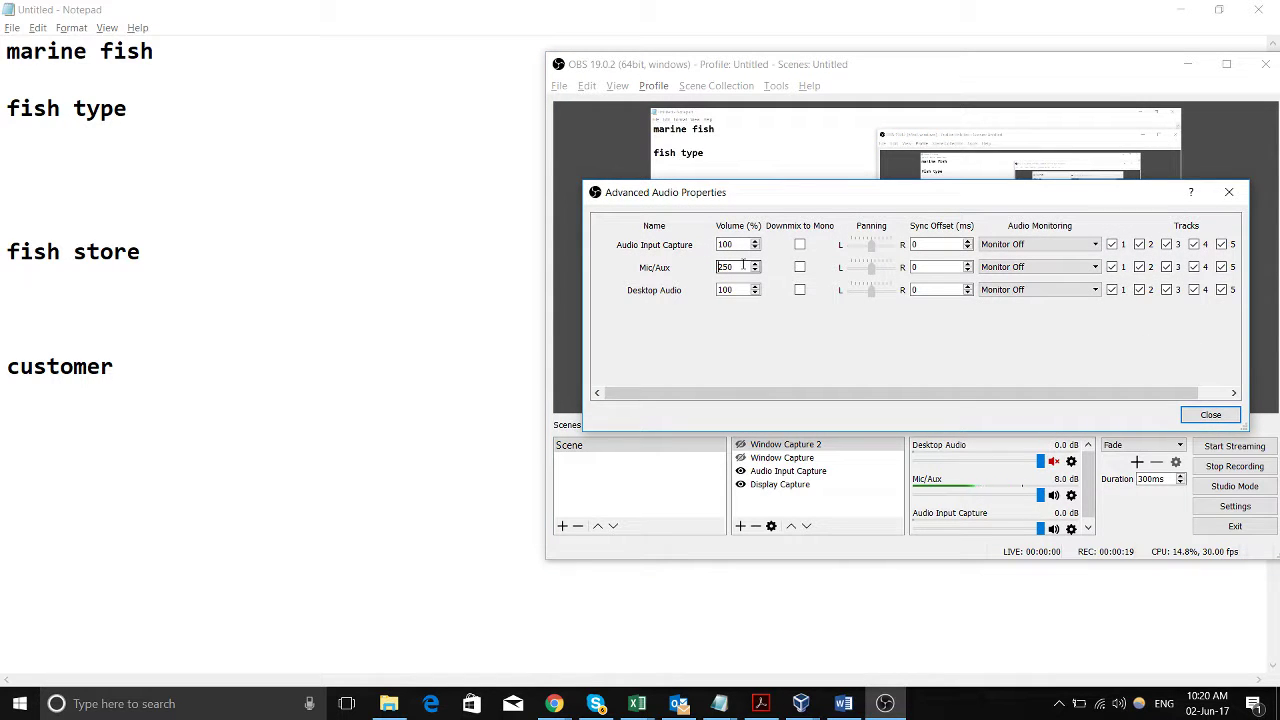
{"action": "left_click_drag", "start_coordinate": [743, 265], "coordinate": [670, 276]}
{"action": "type", "text": "320"}
{"action": "key", "text": "Return"}
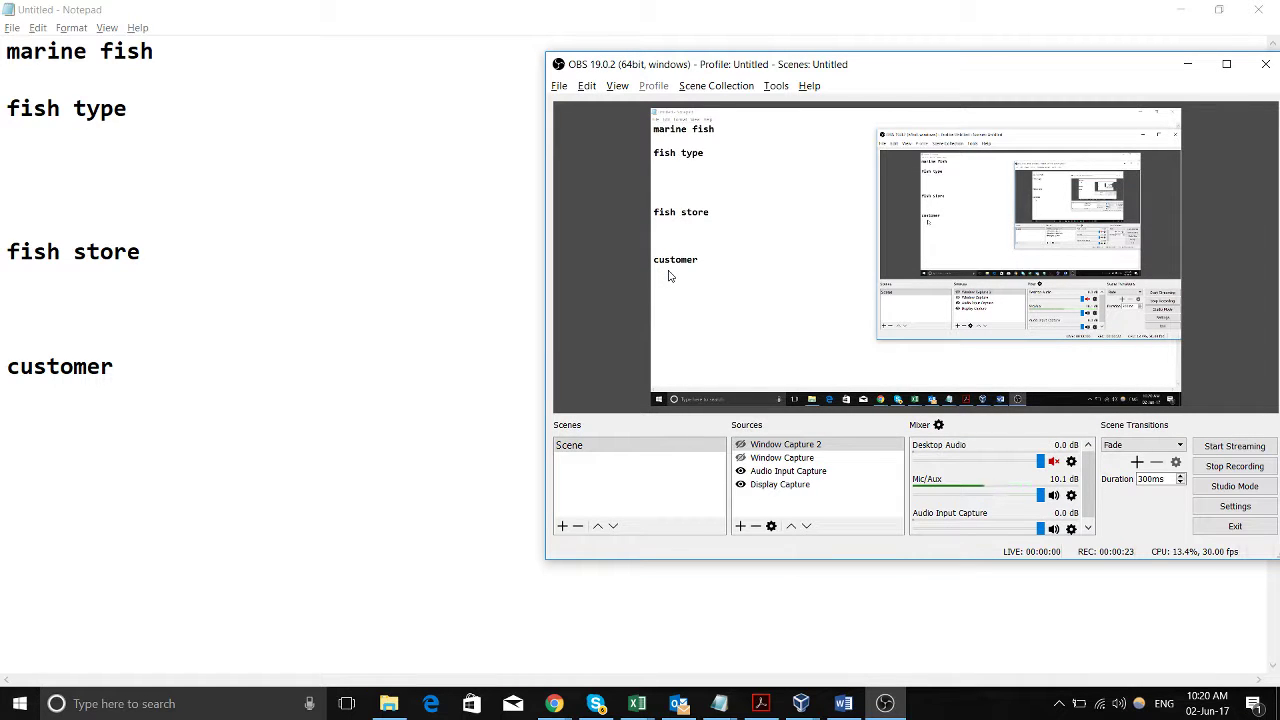
{"action": "left_click", "coordinate": [350, 286]}
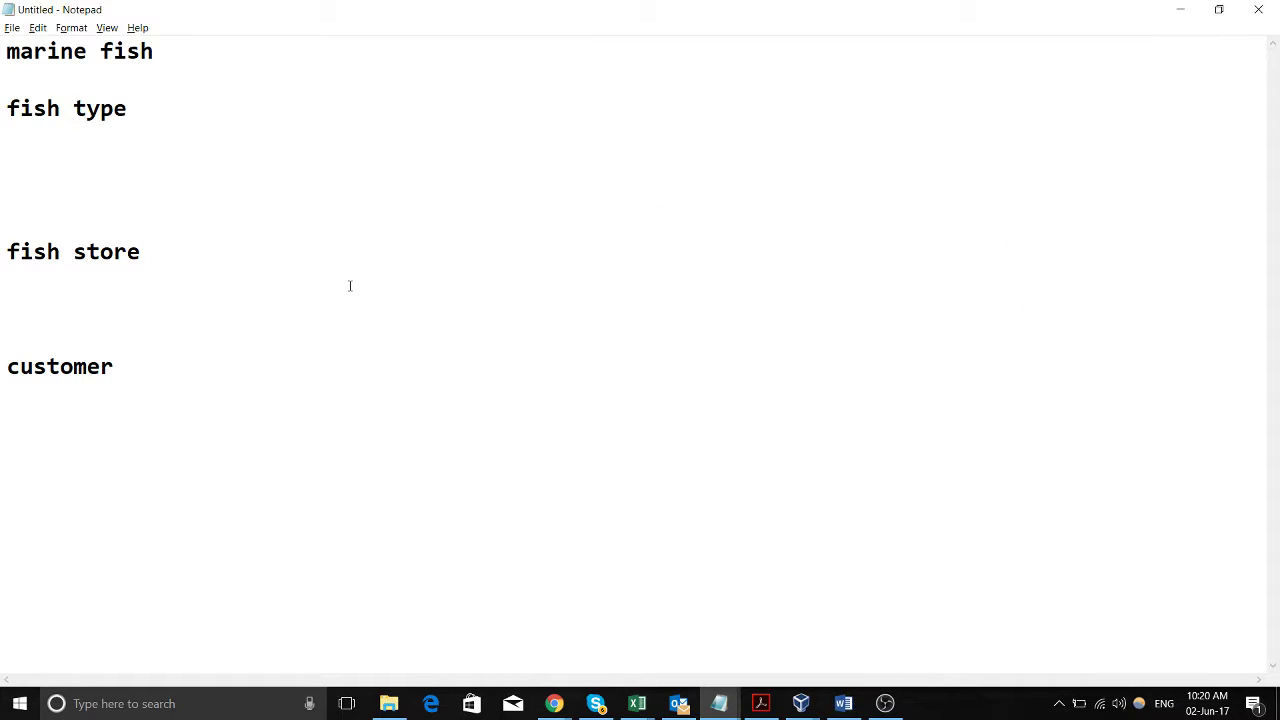
Switch to the 000webhost Manage Databases page in Chrome and open phpMyAdmin for the database ending in database_data.
{"action": "key", "text": "alt+Tab"}
{"action": "key", "text": "Tab"}
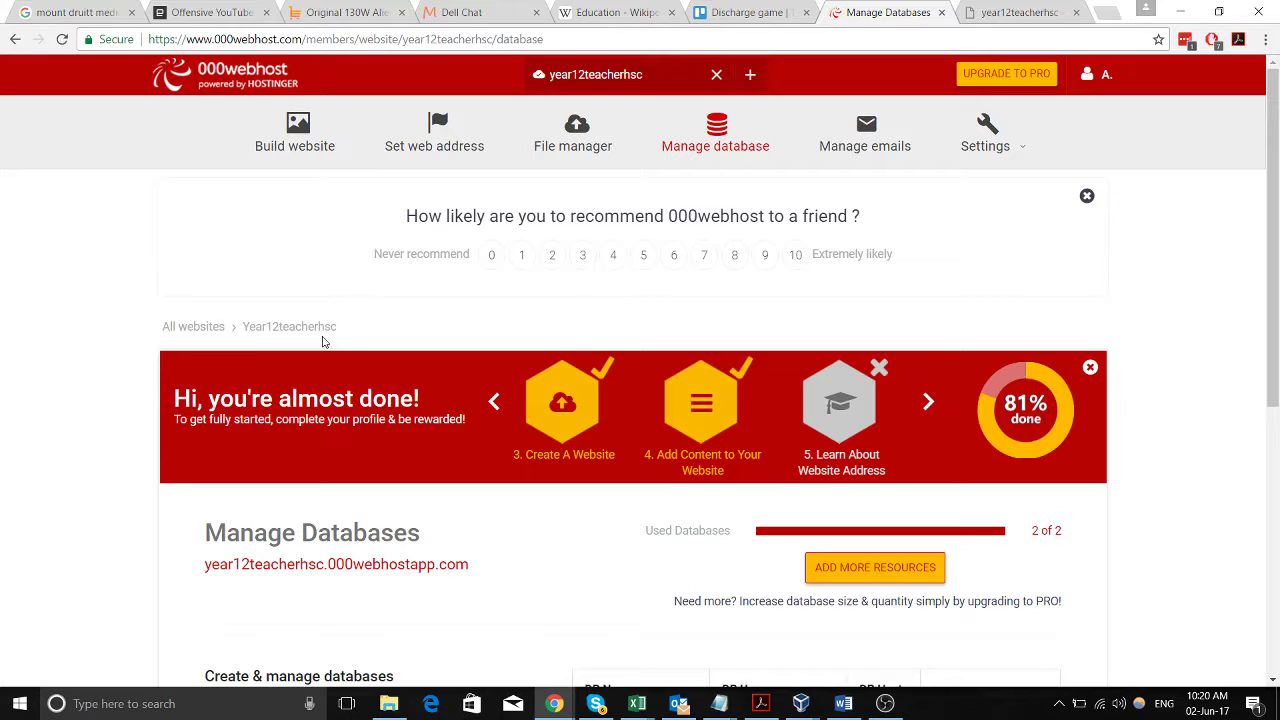
{"action": "scroll", "coordinate": [656, 398], "scroll_direction": "down", "scroll_amount": 1}
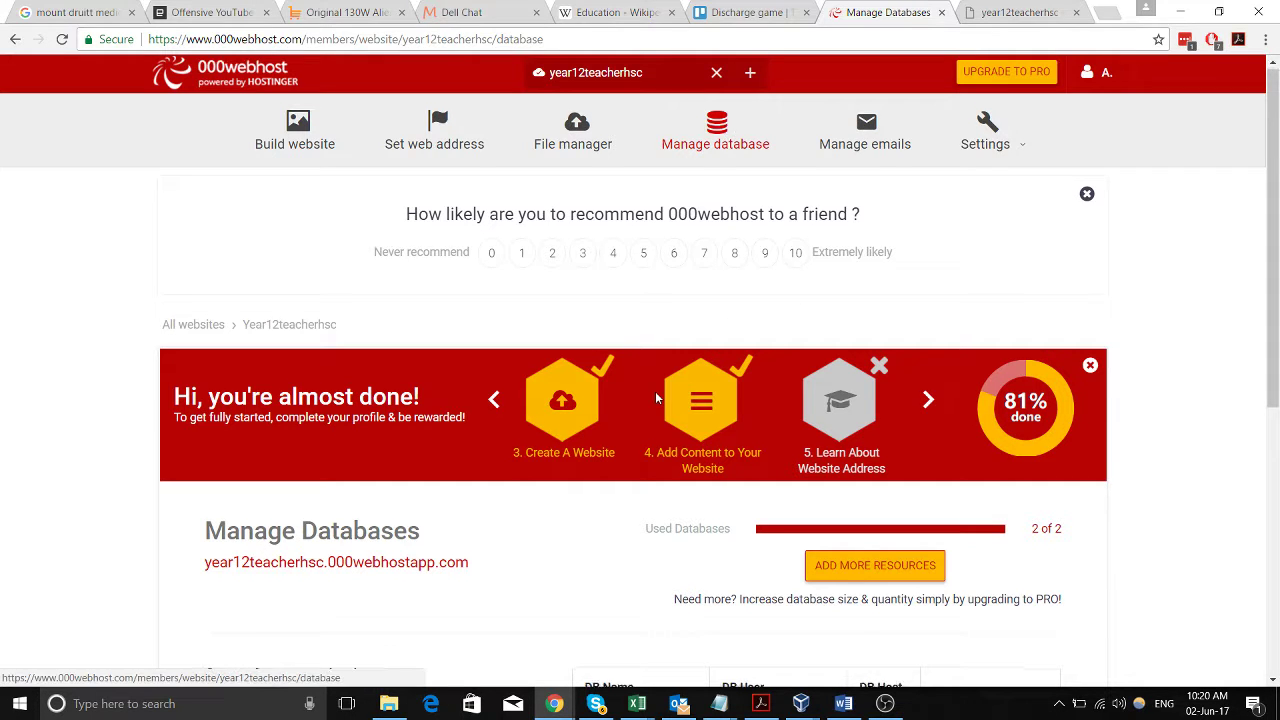
{"action": "scroll", "coordinate": [656, 398], "scroll_direction": "down", "scroll_amount": 2}
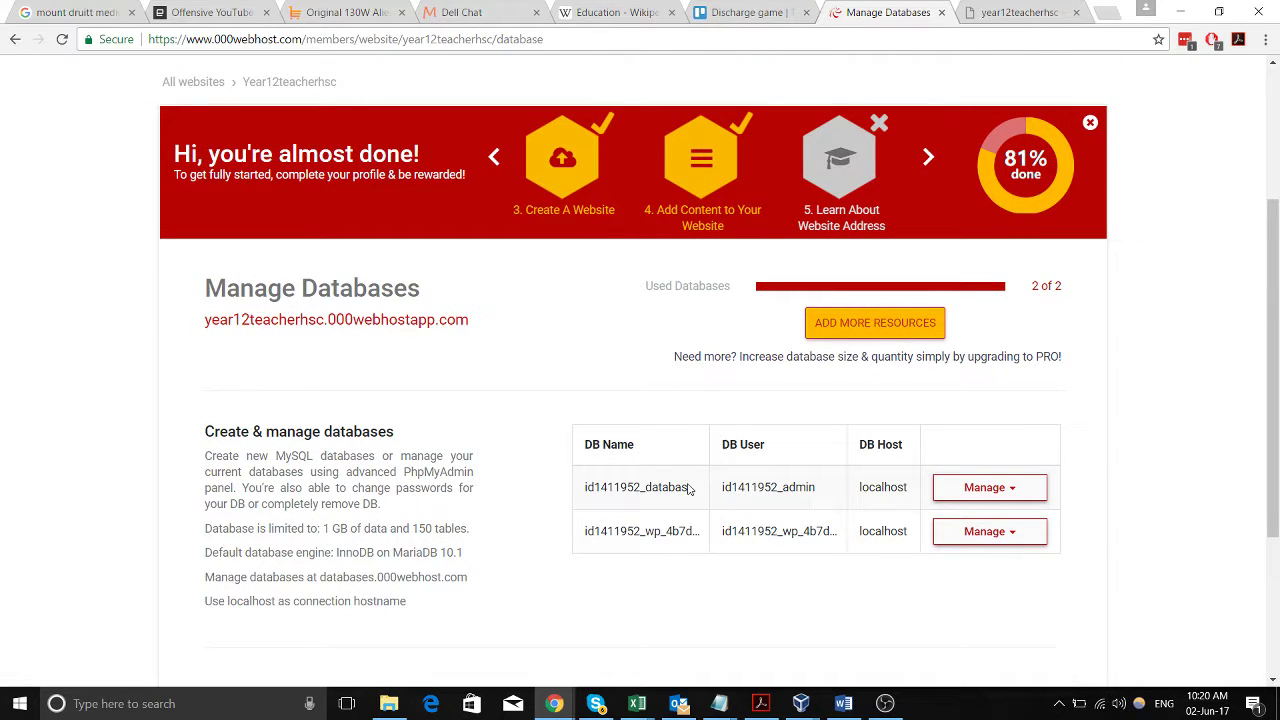
{"action": "scroll", "coordinate": [715, 503], "scroll_direction": "down", "scroll_amount": 2}
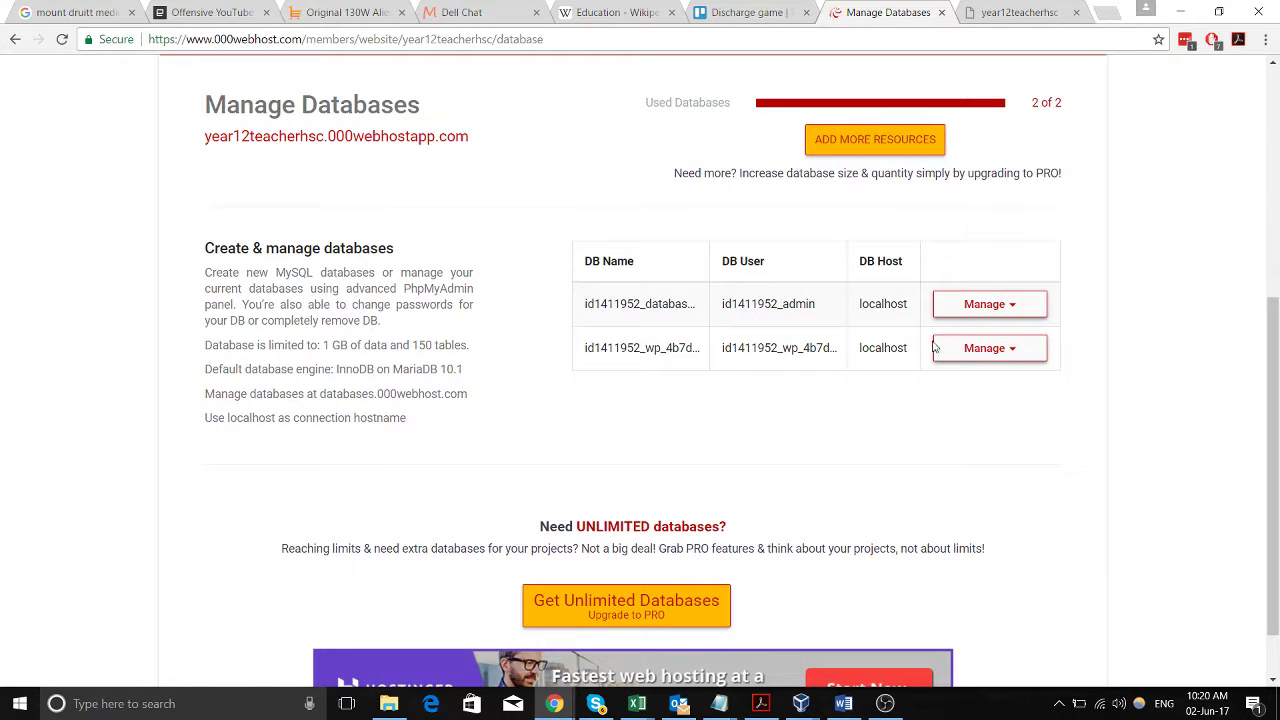
{"action": "left_click", "coordinate": [975, 307]}
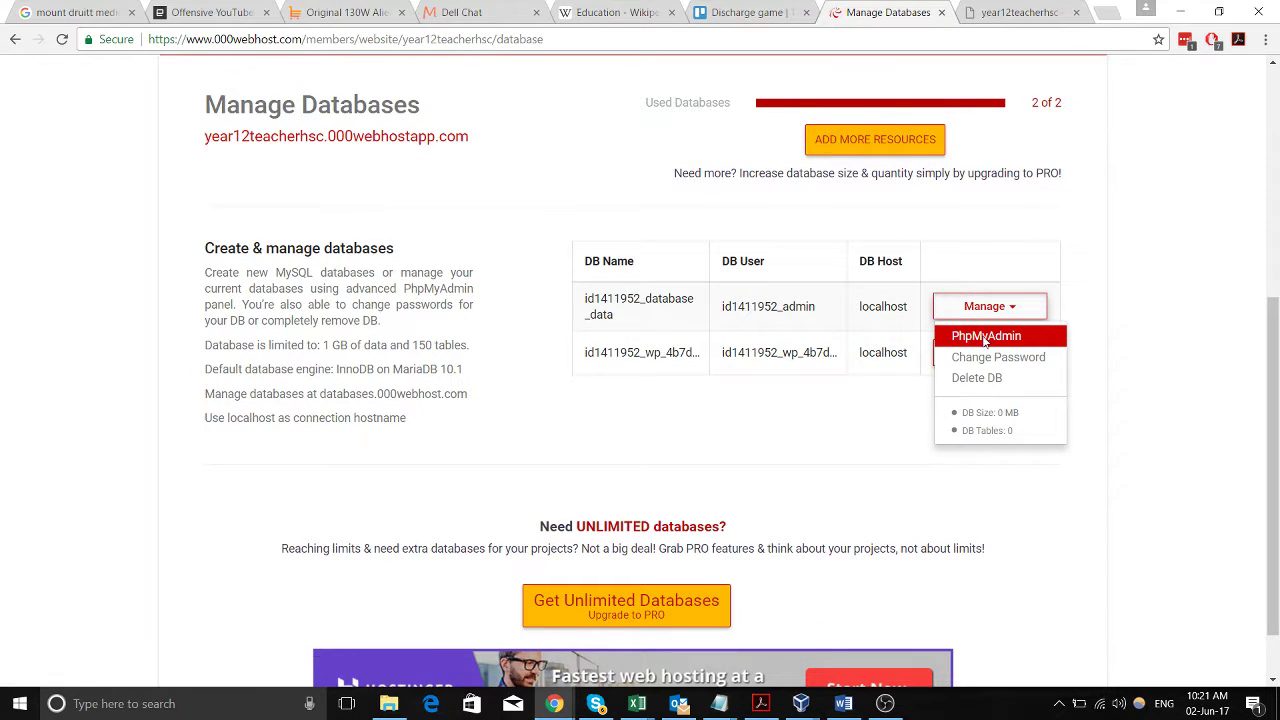
{"action": "left_click", "coordinate": [985, 339]}
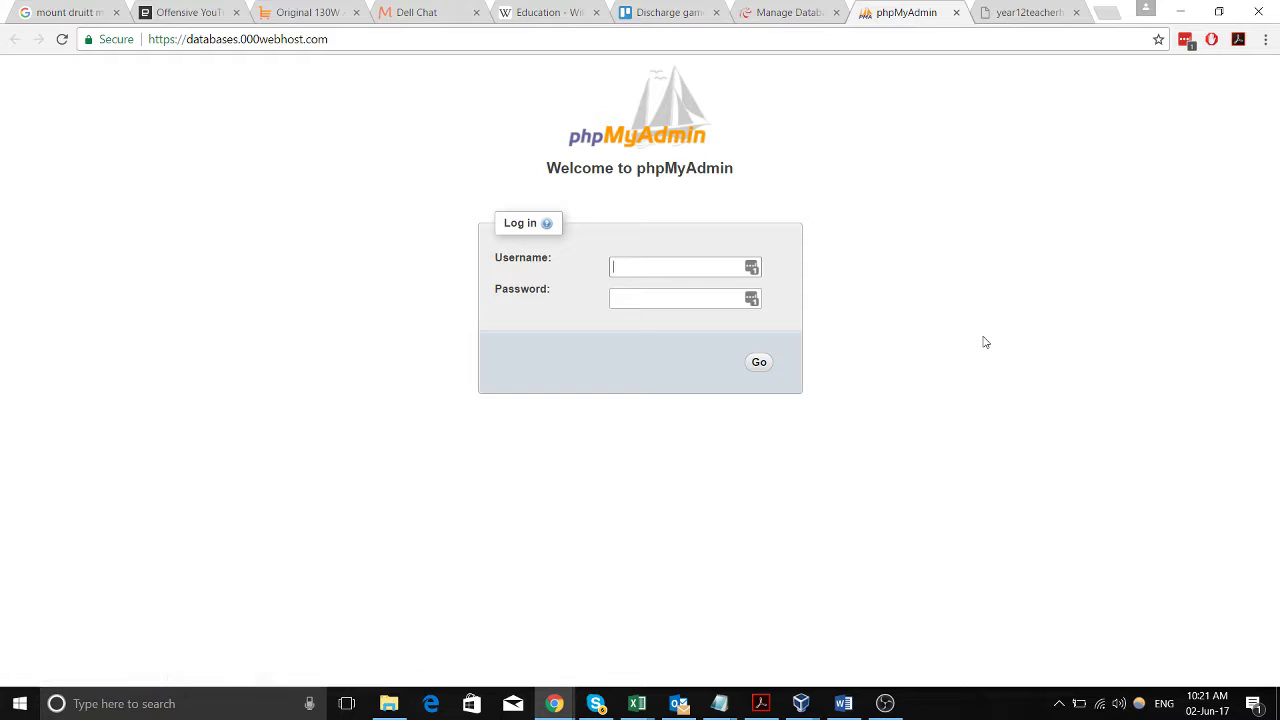
Try to log in to phpMyAdmin with the saved account's username and password, and close the login page.
{"action": "left_click", "coordinate": [752, 267]}
{"action": "left_click", "coordinate": [754, 270]}
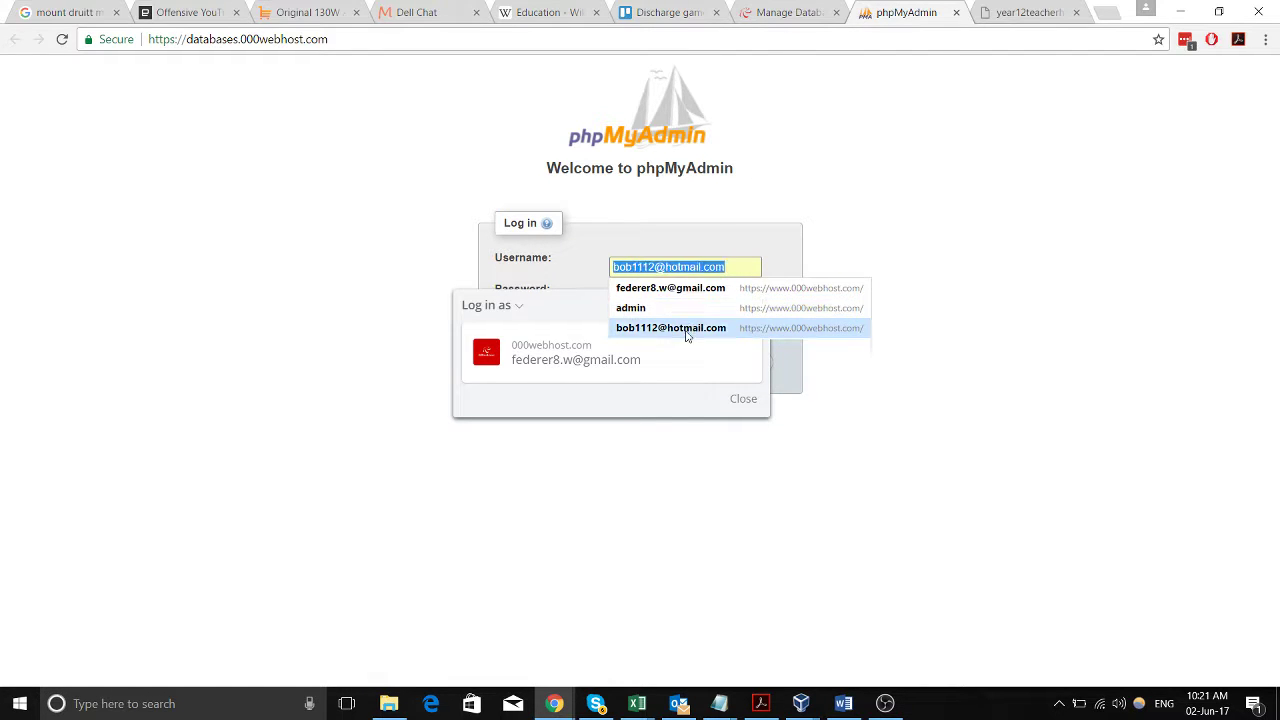
{"action": "left_click", "coordinate": [593, 366]}
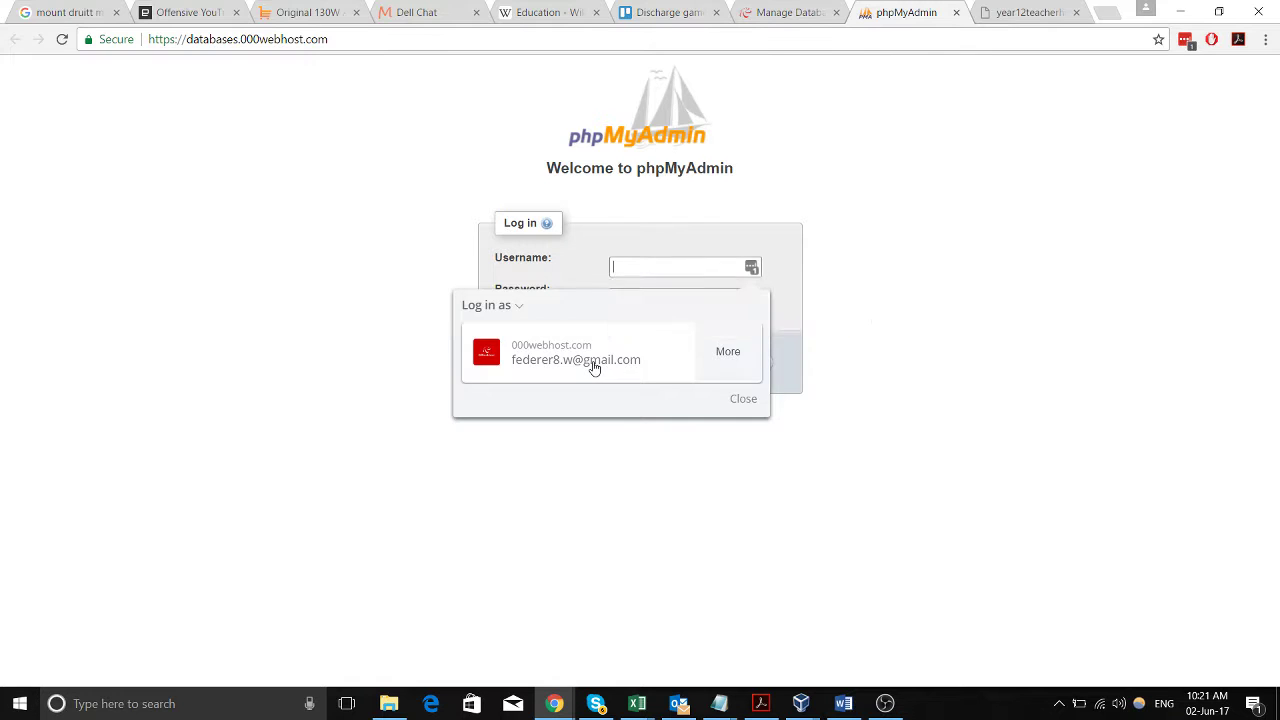
{"action": "left_click", "coordinate": [759, 363]}
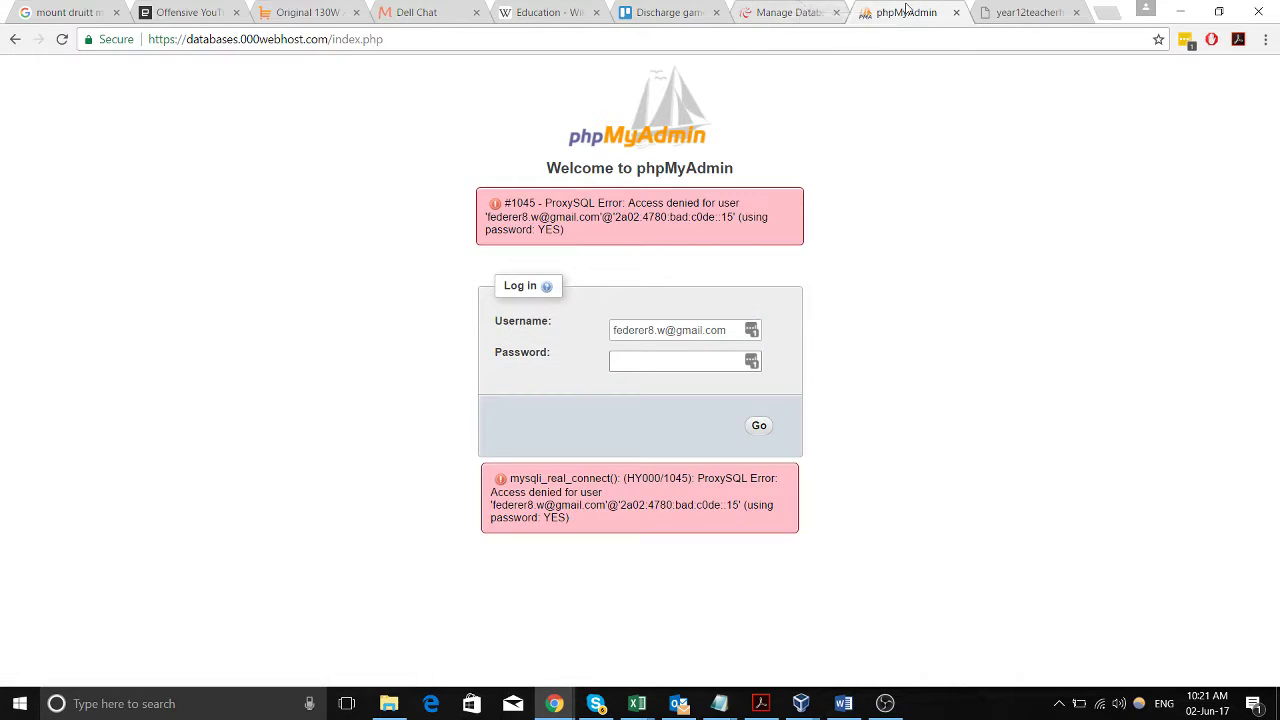
{"action": "left_click", "coordinate": [956, 12]}
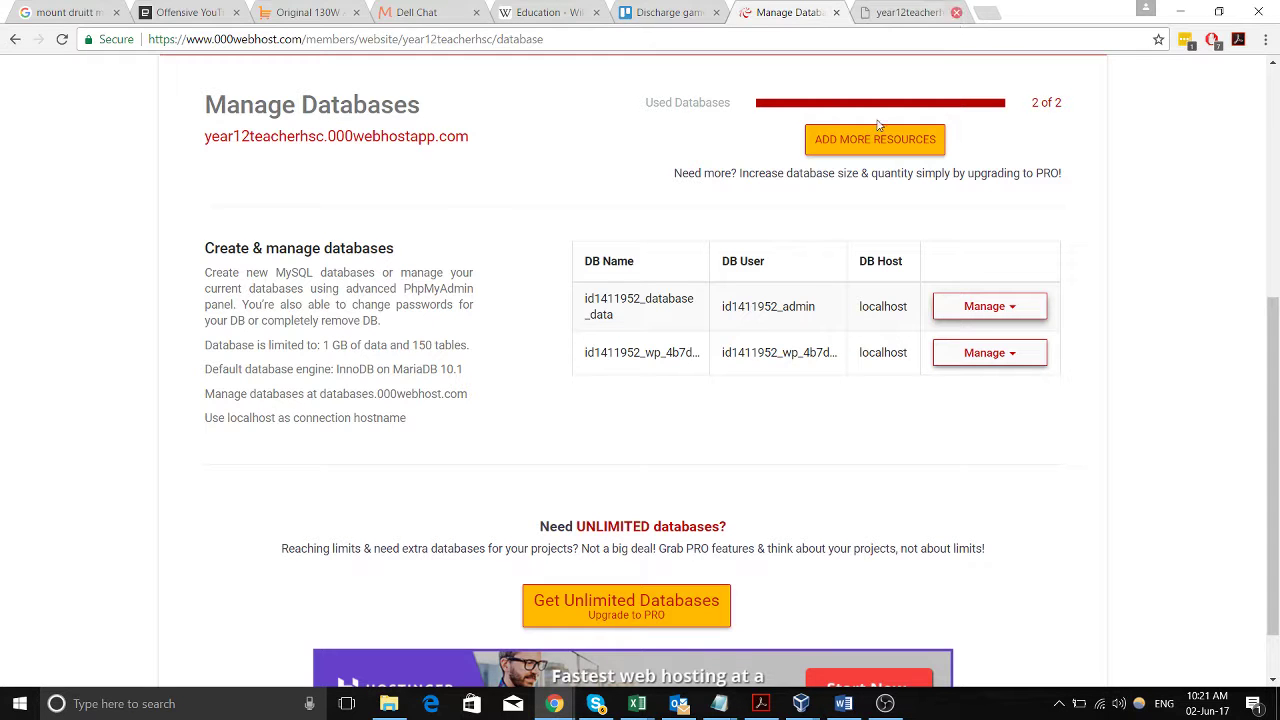
Open phpMyAdmin for the wp database in the 000webhost database list.
{"action": "left_click", "coordinate": [962, 360]}
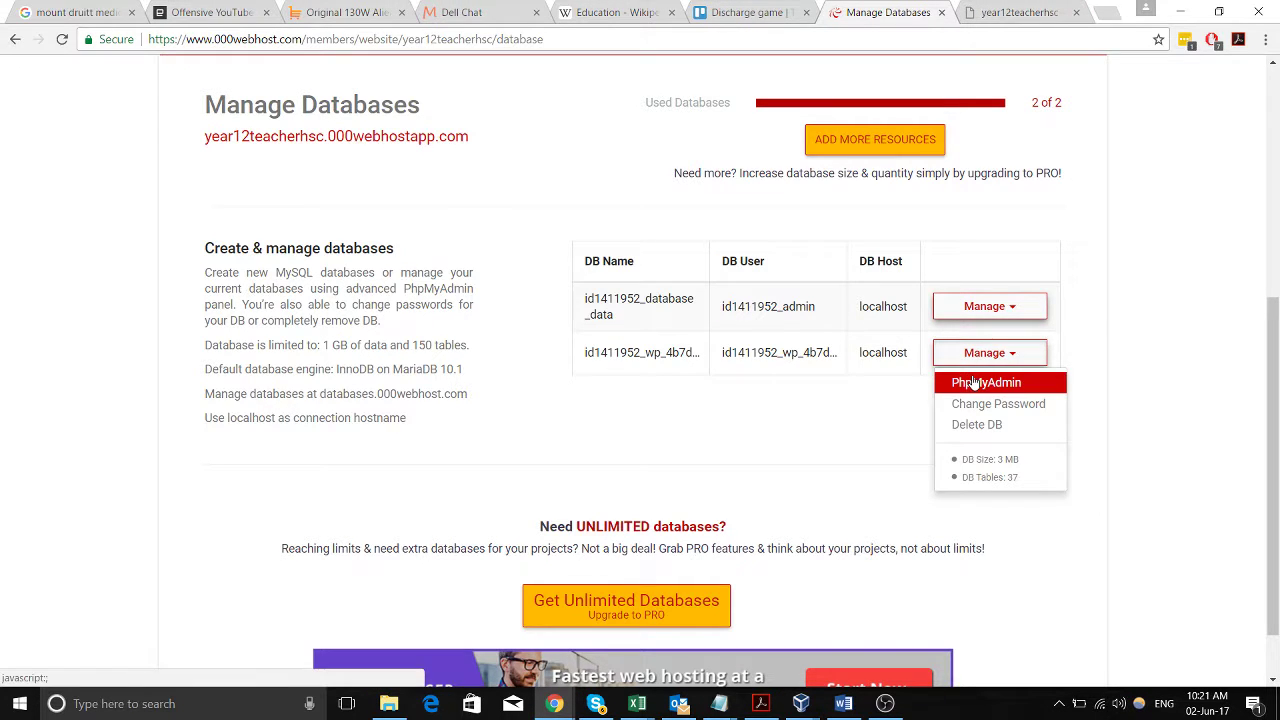
{"action": "left_click", "coordinate": [976, 381]}
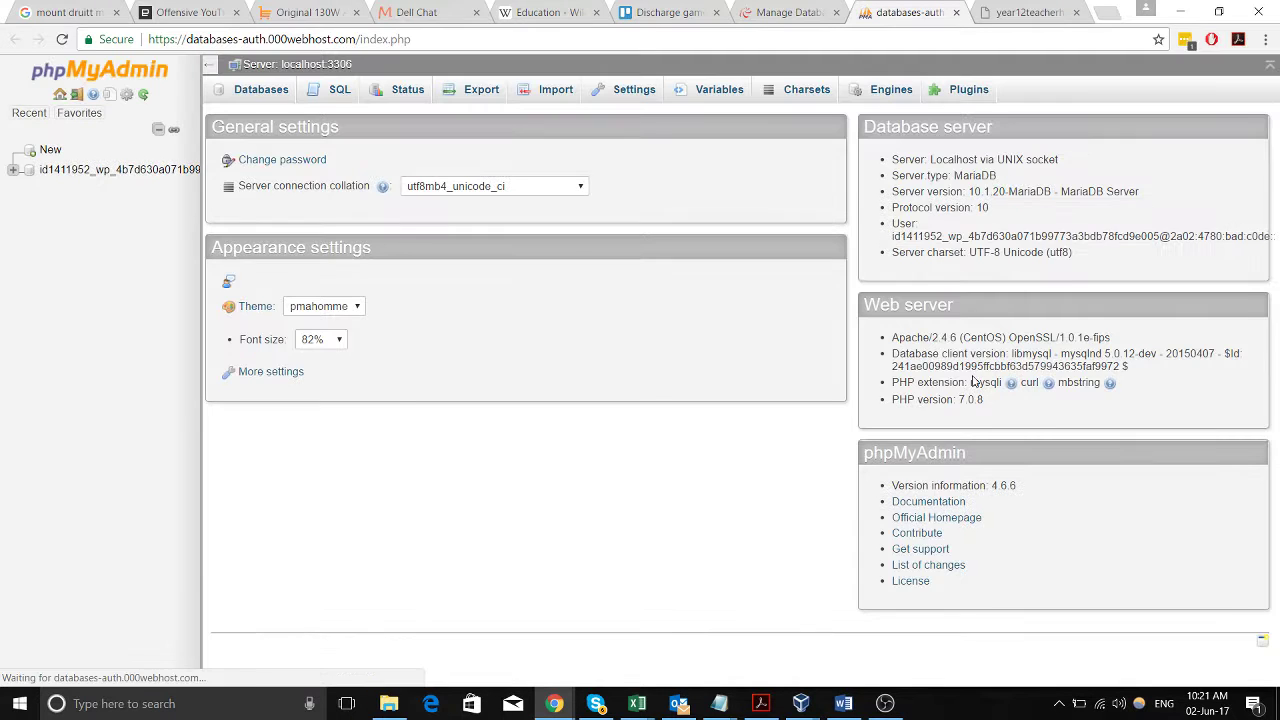
Switch to the Notepad document and list name, size and temperment on separate lines under "fish type".
{"action": "key", "text": "alt+Tab"}
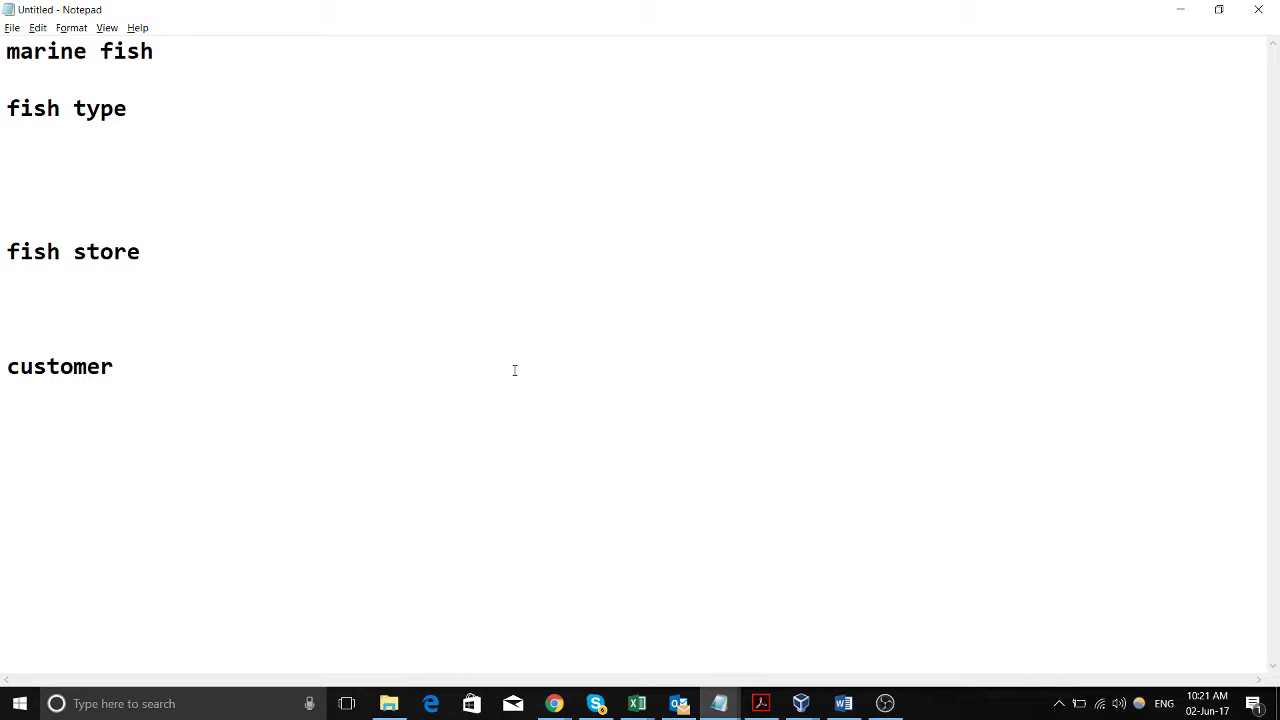
{"action": "key", "text": "Up"}
{"action": "key", "text": "Up"}
{"action": "key", "text": "Up"}
{"action": "key", "text": "Up"}
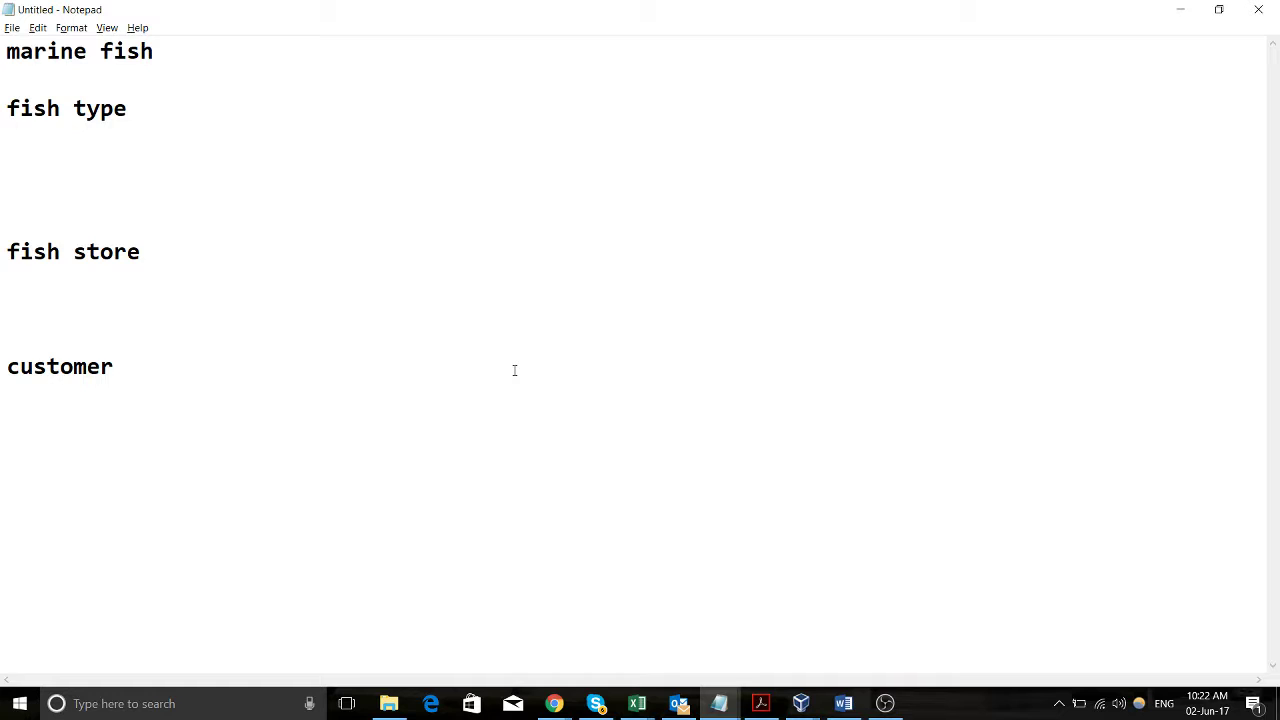
{"action": "type", "text": "name"}
{"action": "key", "text": "Return"}
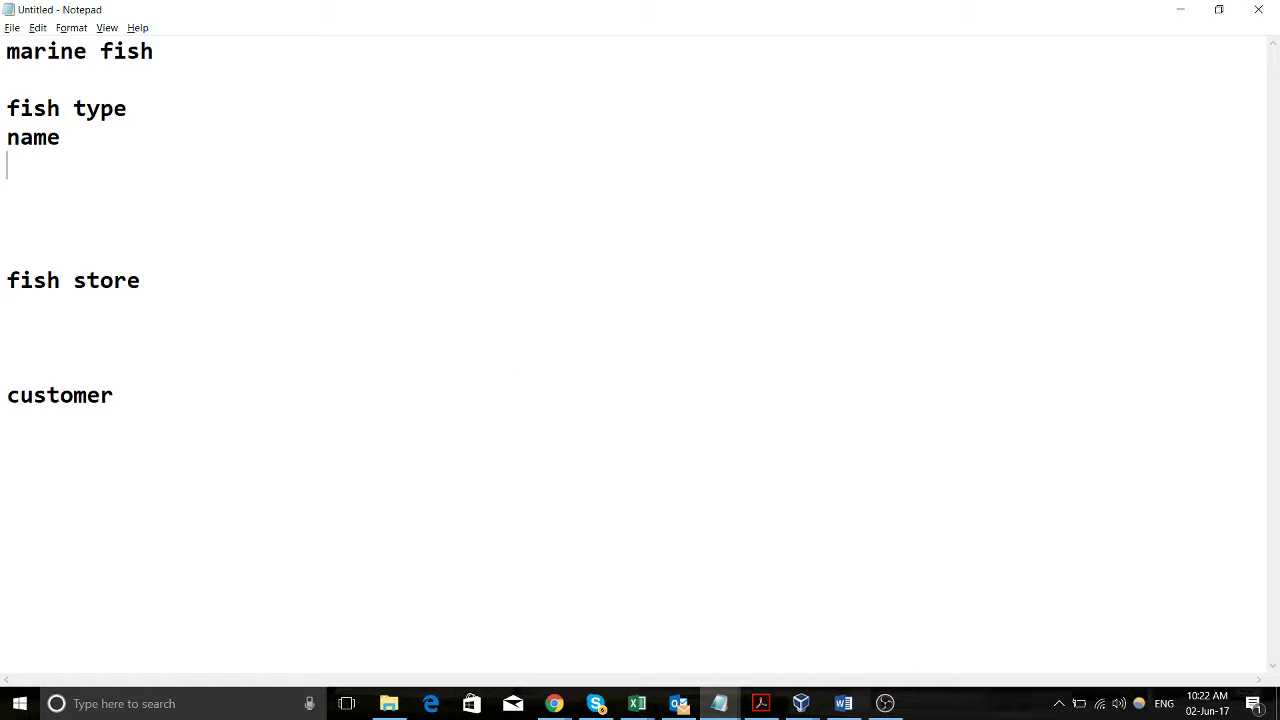
{"action": "type", "text": "size"}
{"action": "key", "text": "Return"}
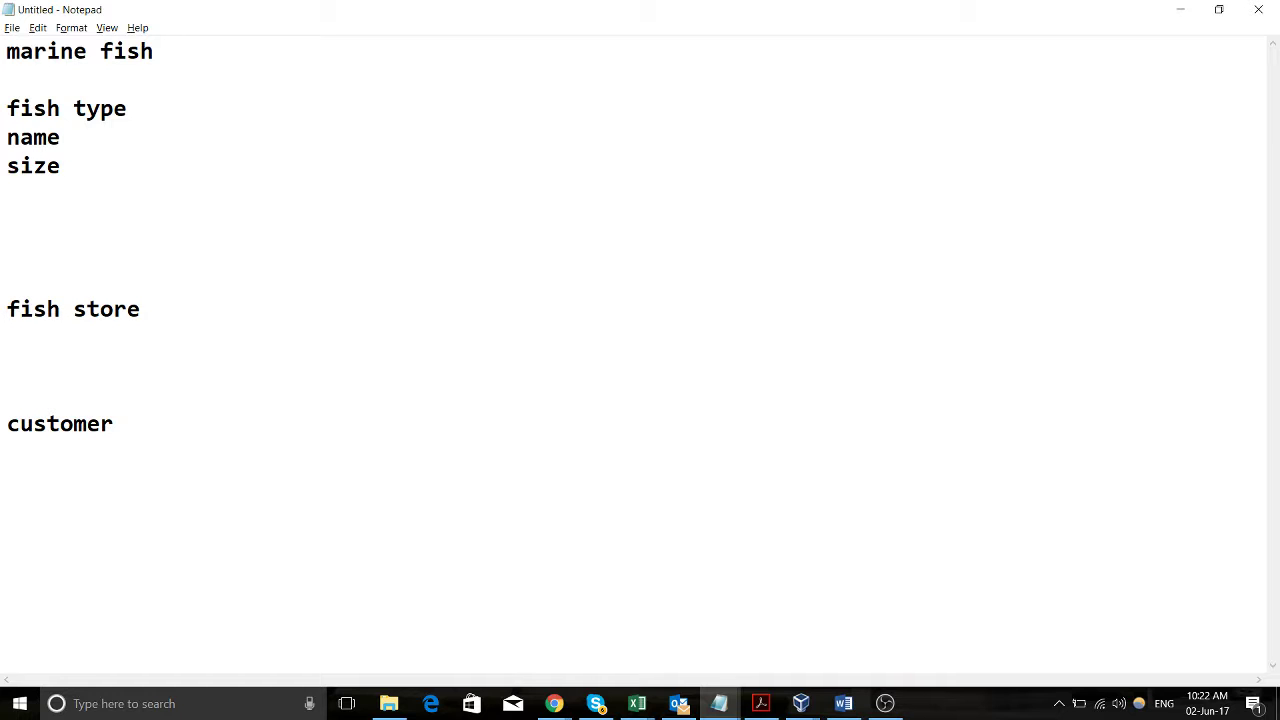
{"action": "type", "text": "temperment"}
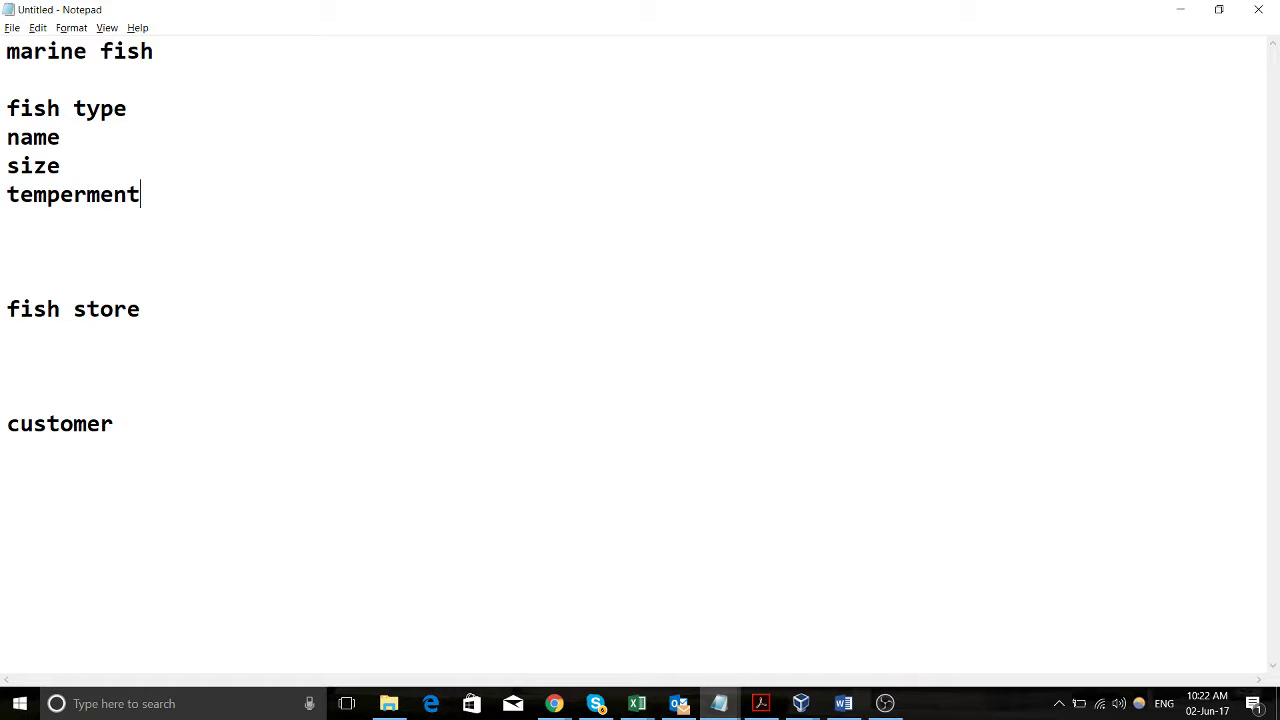
{"action": "key", "text": "Return"}
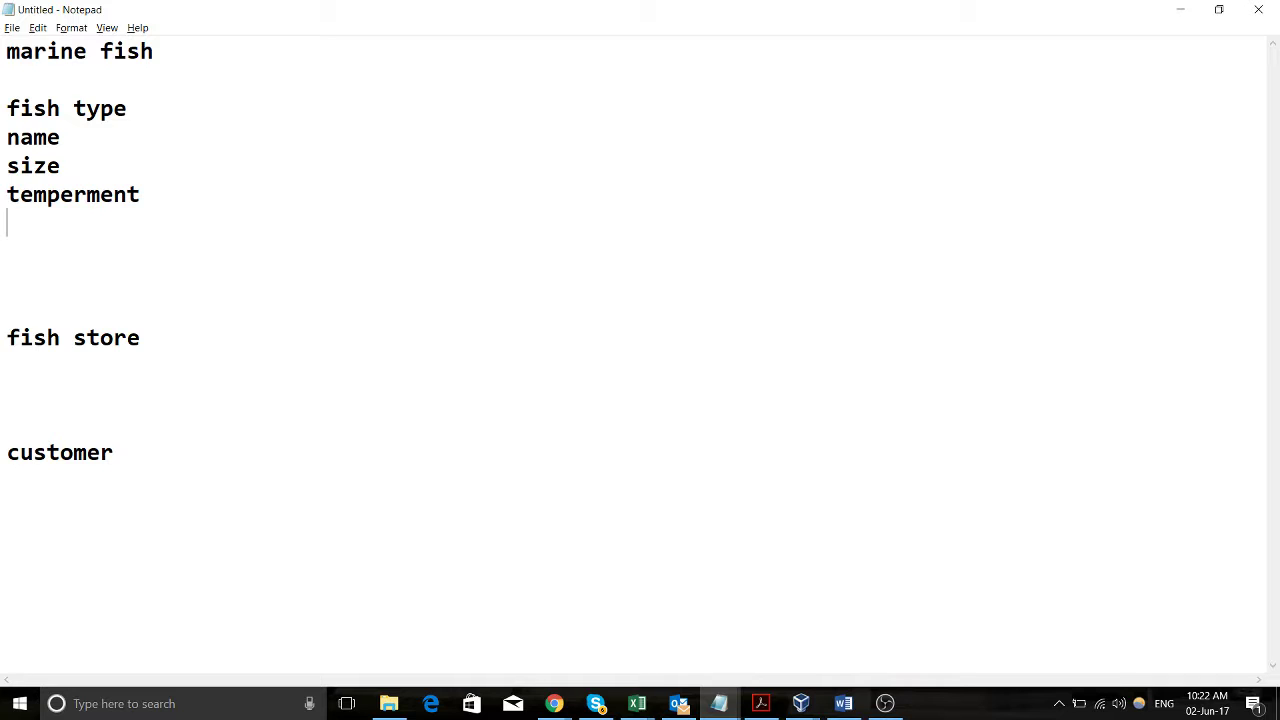
{"action": "key", "text": "BackSpace"}
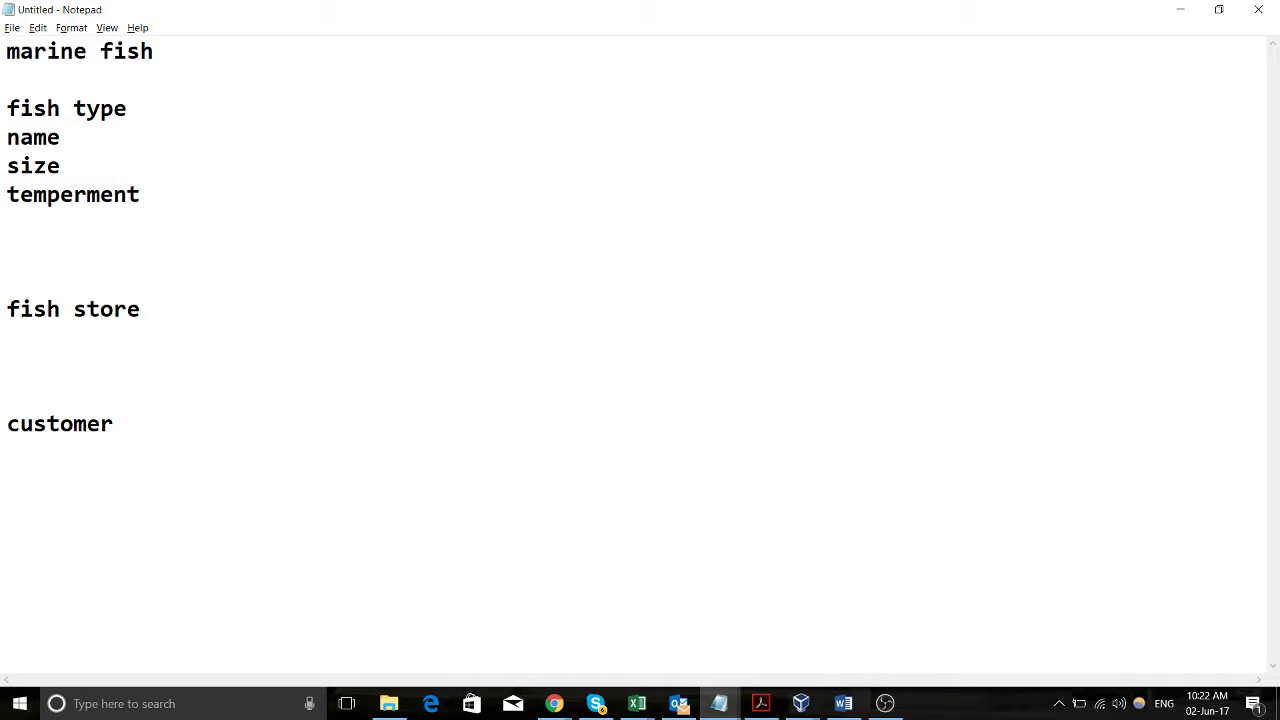
Remove a spare blank line above "fish store" and list fishstoreID and fishstorename beneath that heading.
{"action": "key", "text": "Down"}
{"action": "key", "text": "BackSpace"}
{"action": "key", "text": "Down"}
{"action": "key", "text": "Down"}
{"action": "key", "text": "Down"}
{"action": "key", "text": "Down"}
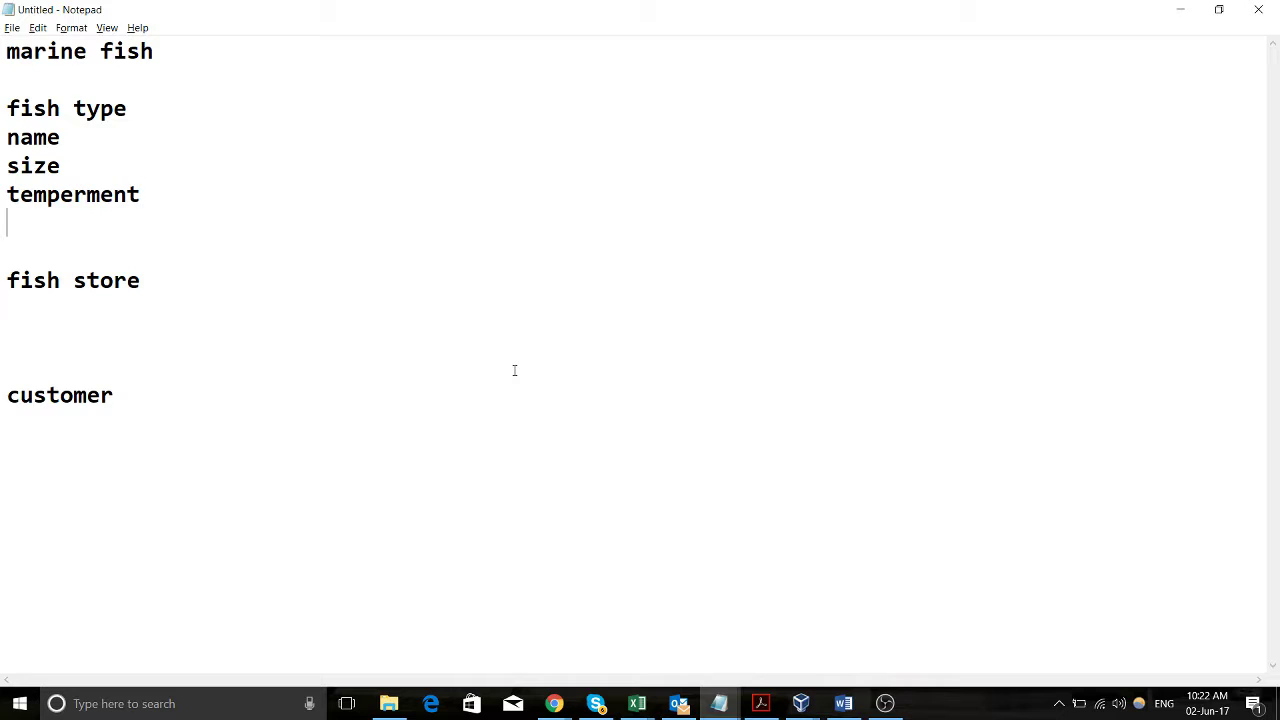
{"action": "type", "text": "fishstoreID"}
{"action": "key", "text": "Return"}
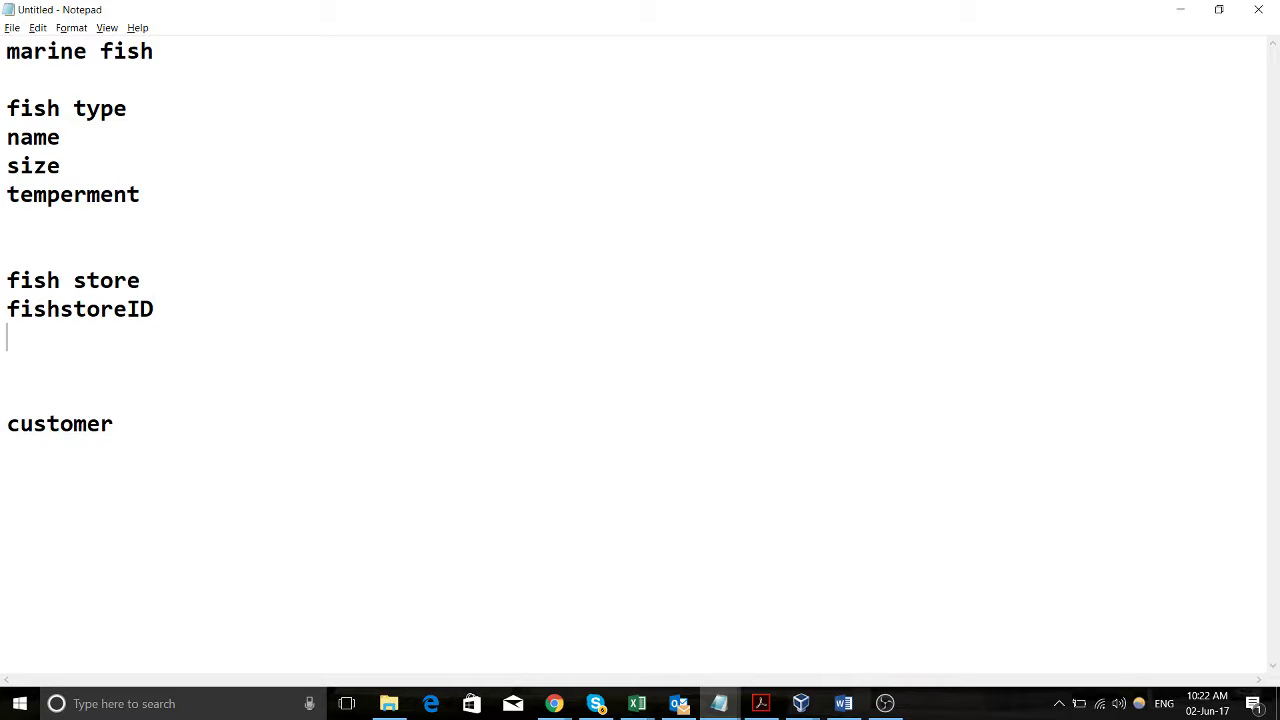
{"action": "type", "text": "fishstorename"}
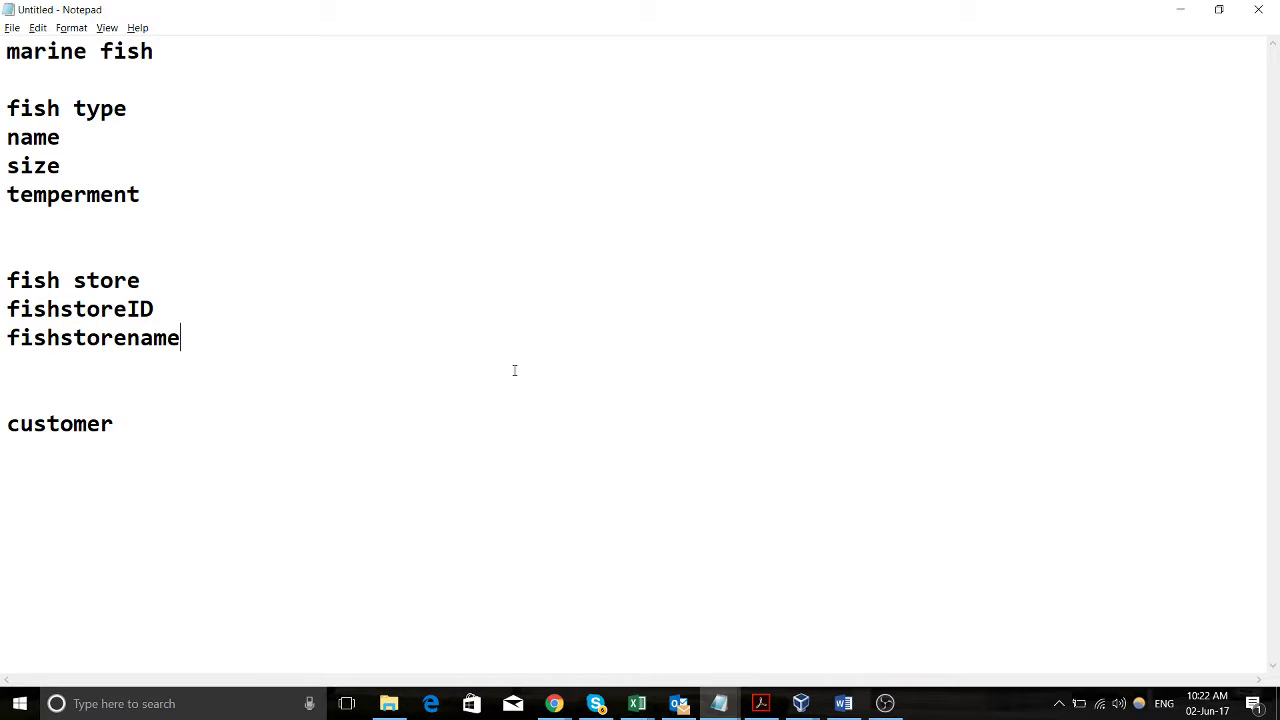
Add FishtoreID as a field below temperment in the fish type list.
{"action": "key", "text": "Up"}
{"action": "key", "text": "Up"}
{"action": "key", "text": "Up"}
{"action": "key", "text": "Up"}
{"action": "type", "text": "FishtoreID"}
Add postcode and address on separate lines below fishstorename in the fish store list.
{"action": "key", "text": "Down"}
{"action": "key", "text": "Down"}
{"action": "key", "text": "Down"}
{"action": "key", "text": "Down"}
{"action": "key", "text": "Down"}
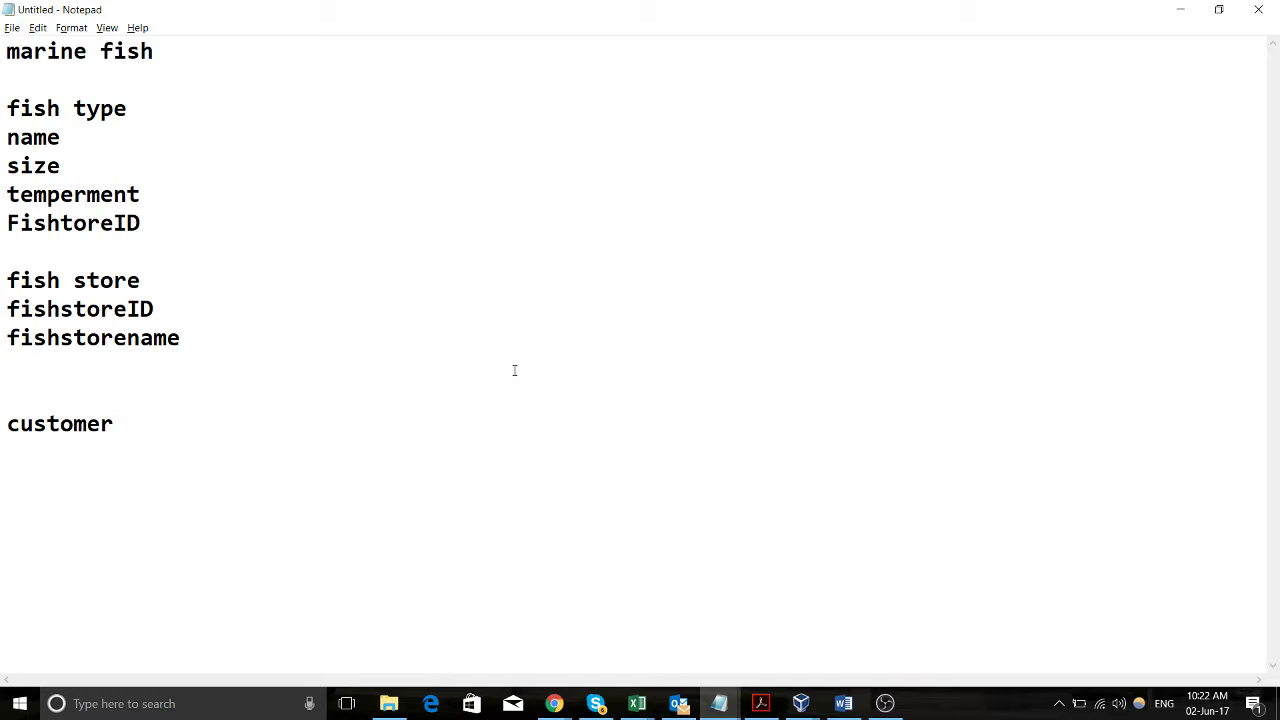
{"action": "type", "text": "postcode"}
{"action": "key", "text": "Return"}
{"action": "type", "text": "address"}
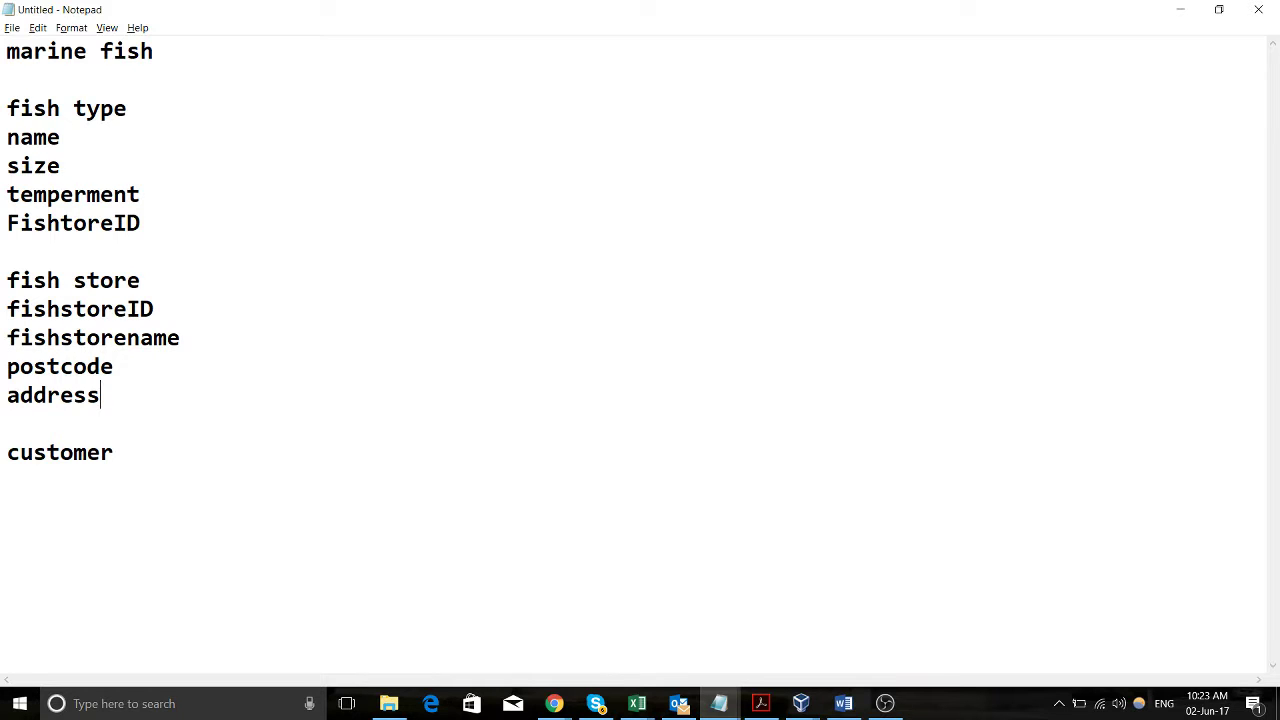
List customerid and "customer name" on separate lines beneath the customer heading.
{"action": "key", "text": "Down"}
{"action": "key", "text": "Down"}
{"action": "key", "text": "End"}
{"action": "key", "text": "Return"}
{"action": "type", "text": "customerid"}
{"action": "key", "text": "Return"}
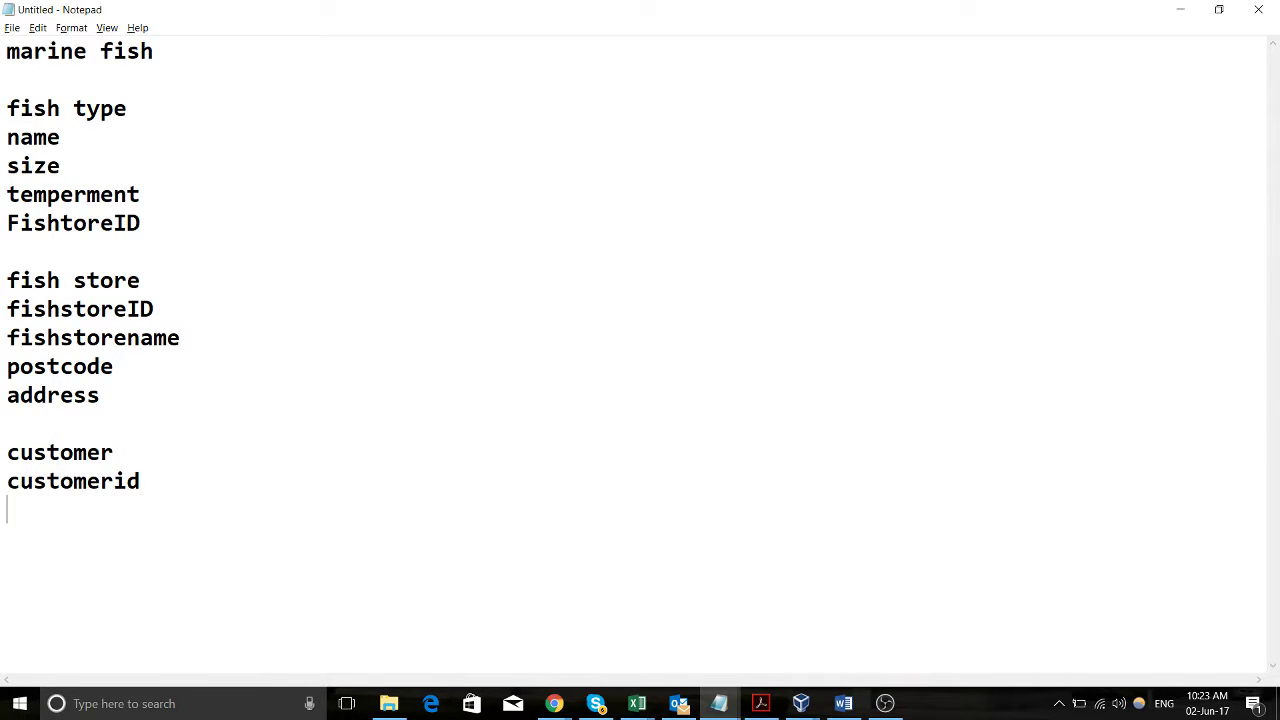
{"action": "type", "text": "customer na"}
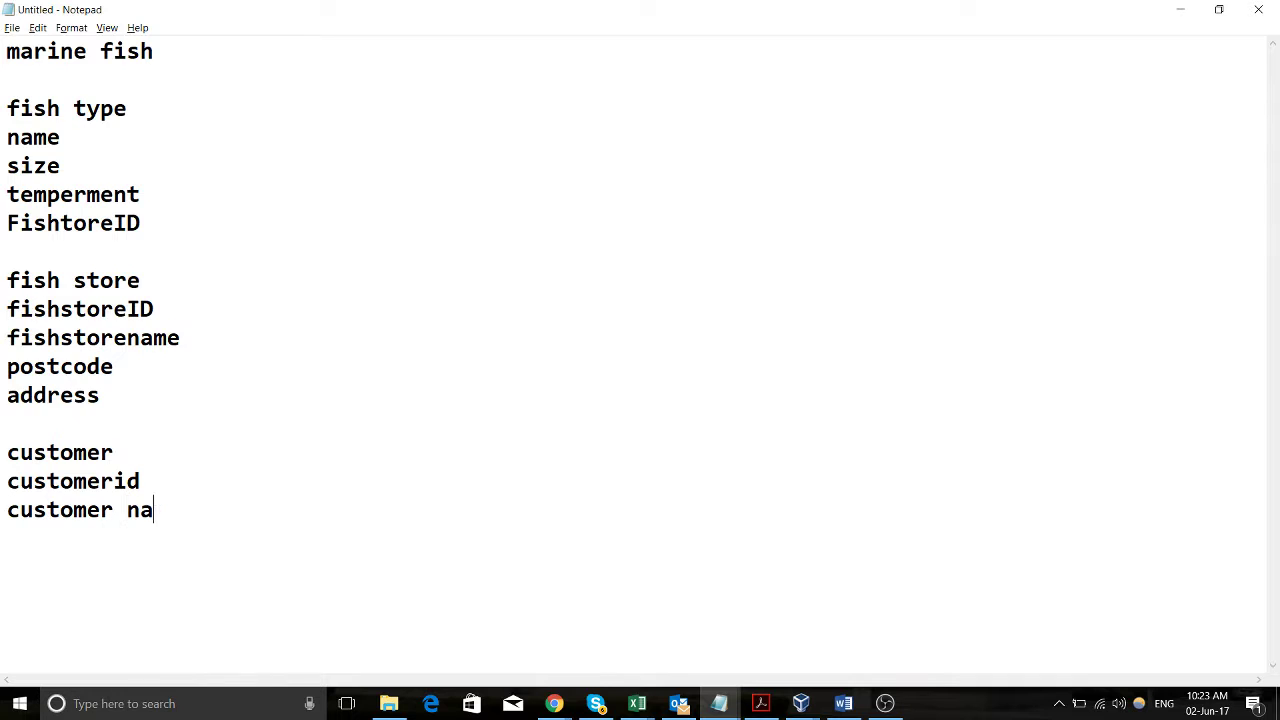
{"action": "type", "text": "me"}
{"action": "key", "text": "Return"}
Add price as a field below FishtoreID in the fish type list, keeping a blank line before "fish store".
{"action": "left_click", "coordinate": [46, 253]}
{"action": "key", "text": "Return"}
{"action": "left_click", "coordinate": [46, 253]}
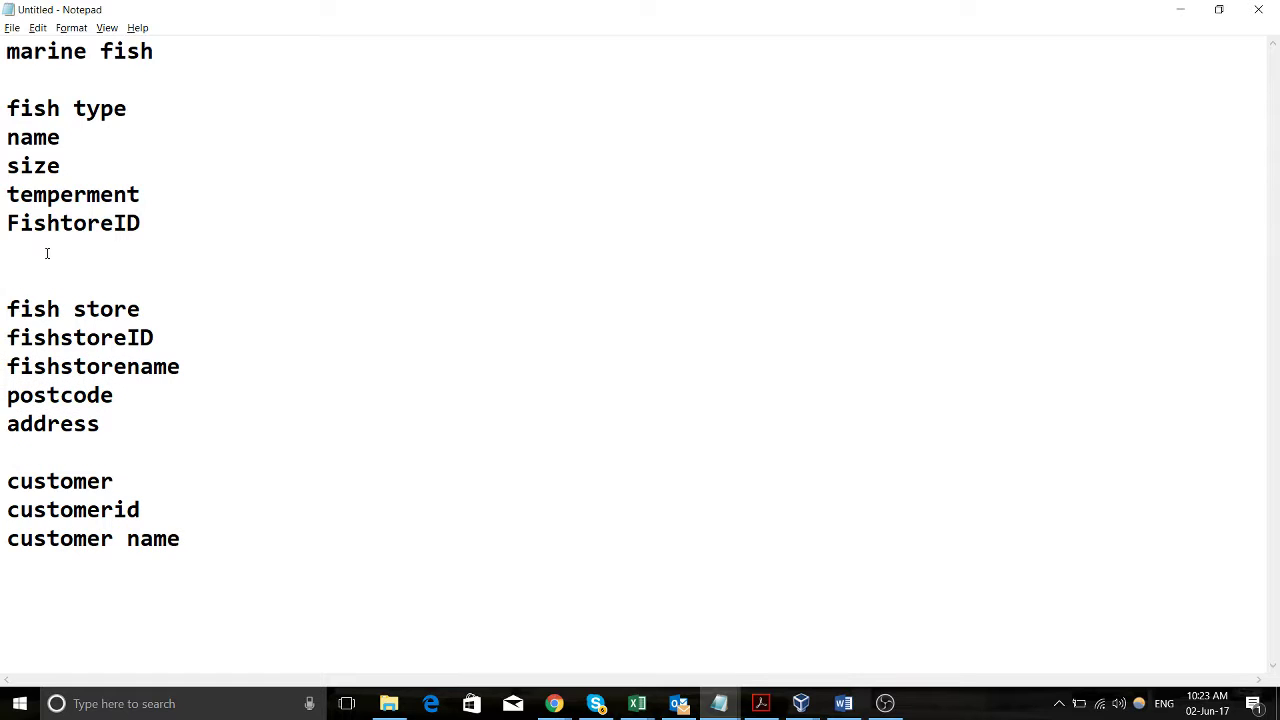
{"action": "type", "text": "price"}
{"action": "key", "text": "alt+Tab"}
{"action": "key", "text": "alt+Tab"}
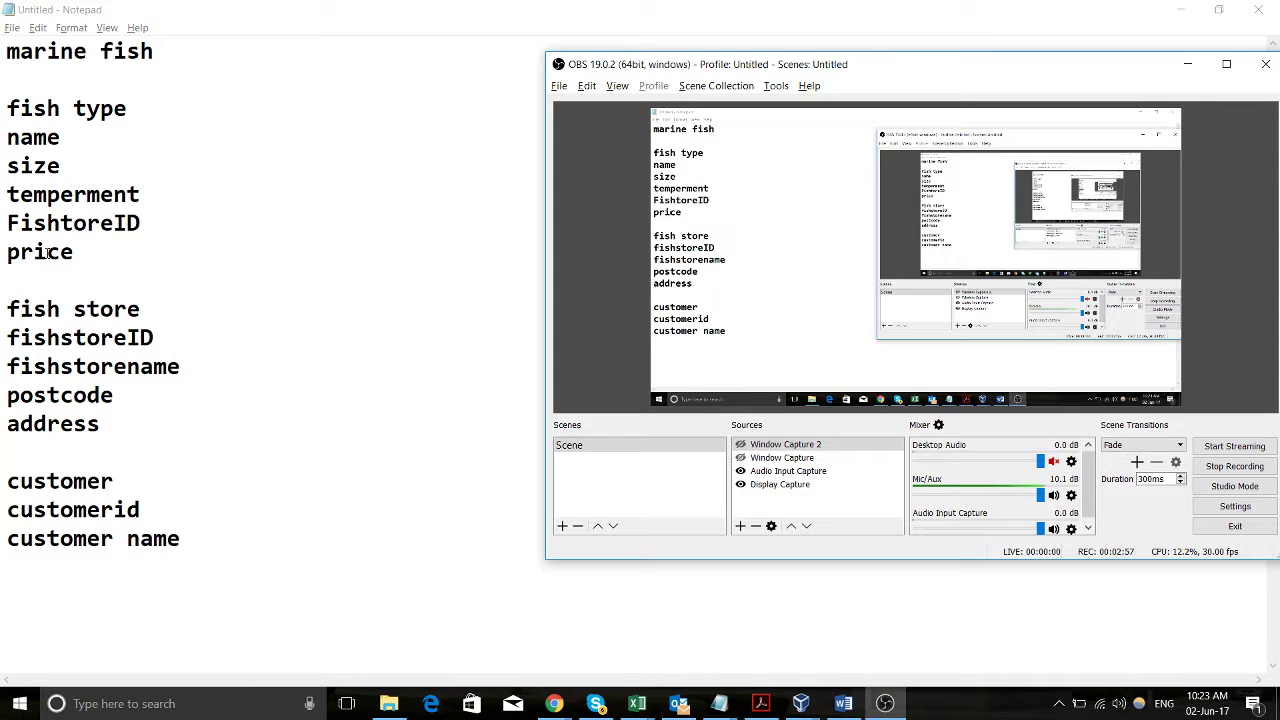
{"action": "key", "text": "alt+Tab"}
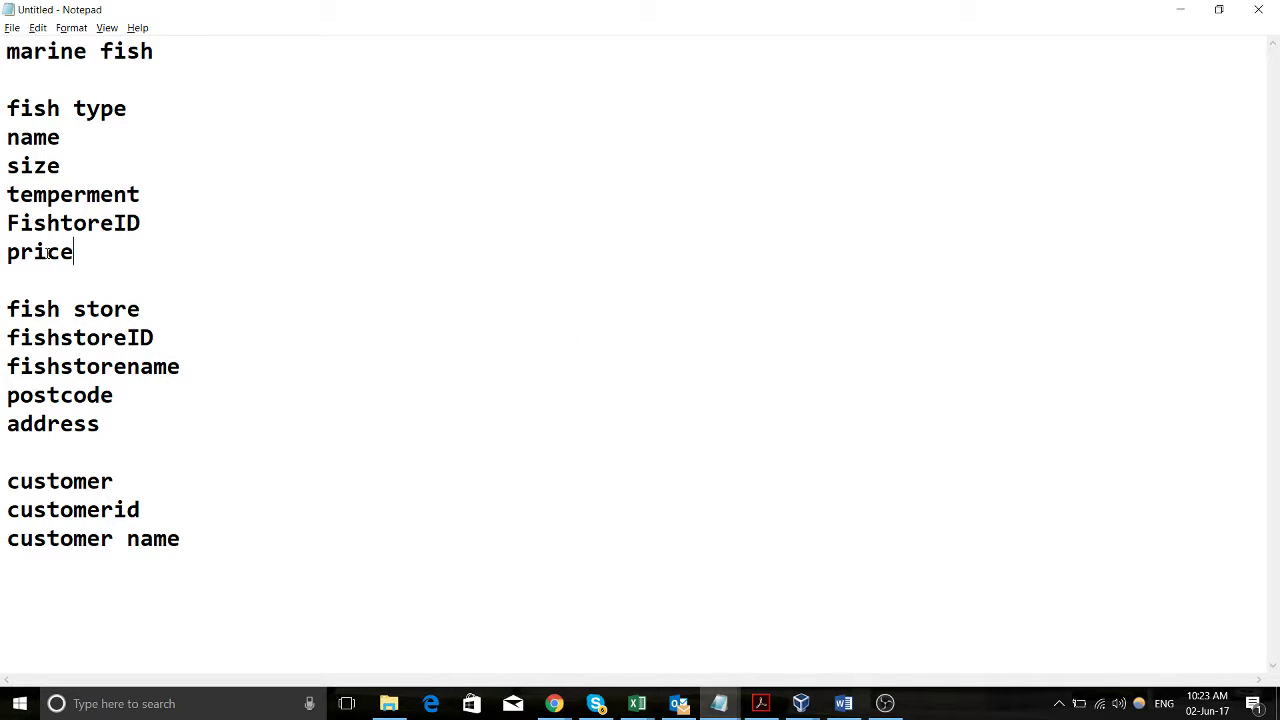
{"action": "key", "text": "alt+Tab"}
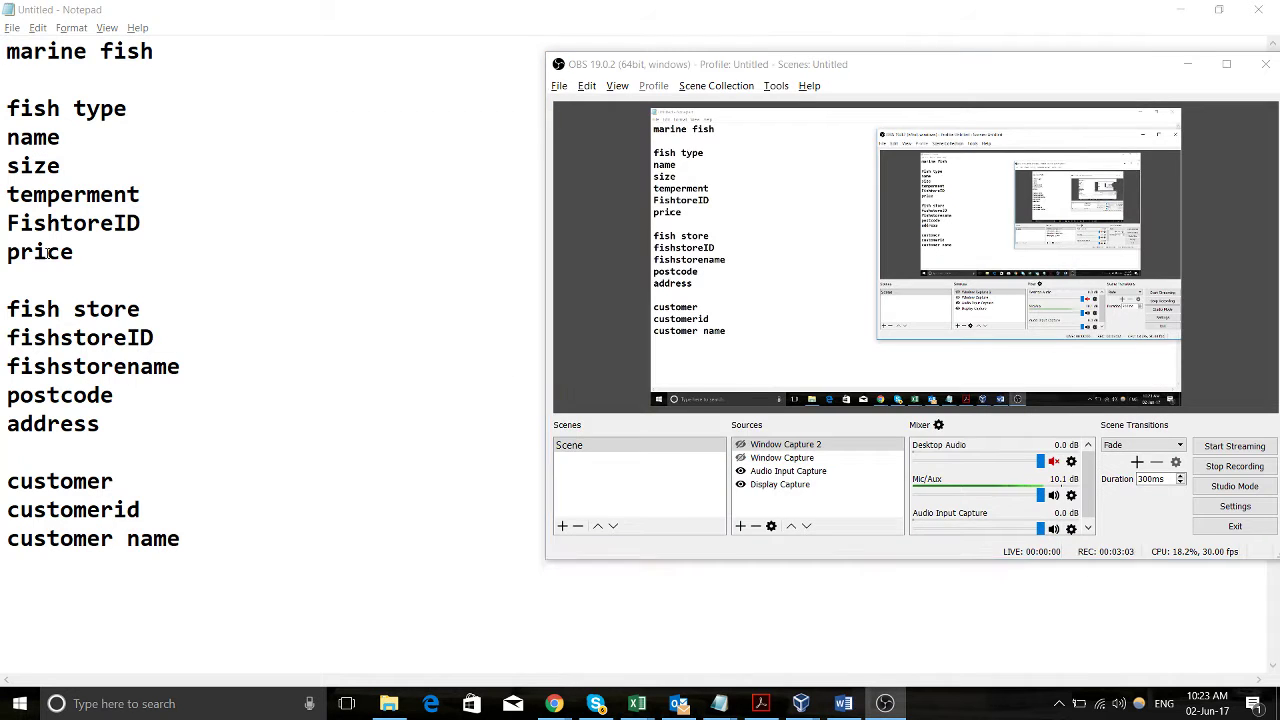
Switch to phpMyAdmin, expand the existing WordPress database and examine its tables, including wp_nf3_form_meta and wp_nf3_objects.
{"action": "key", "text": "alt+Tab"}
{"action": "key", "text": "alt+Tab"}
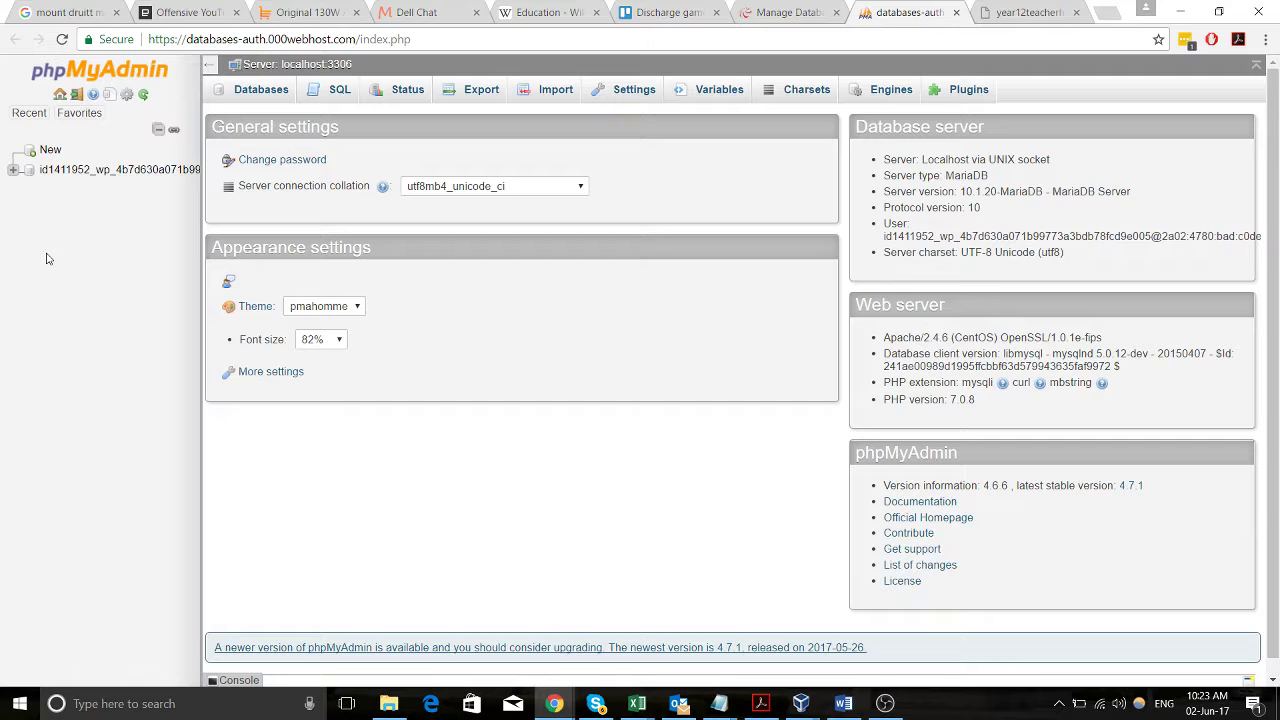
{"action": "left_click", "coordinate": [14, 172]}
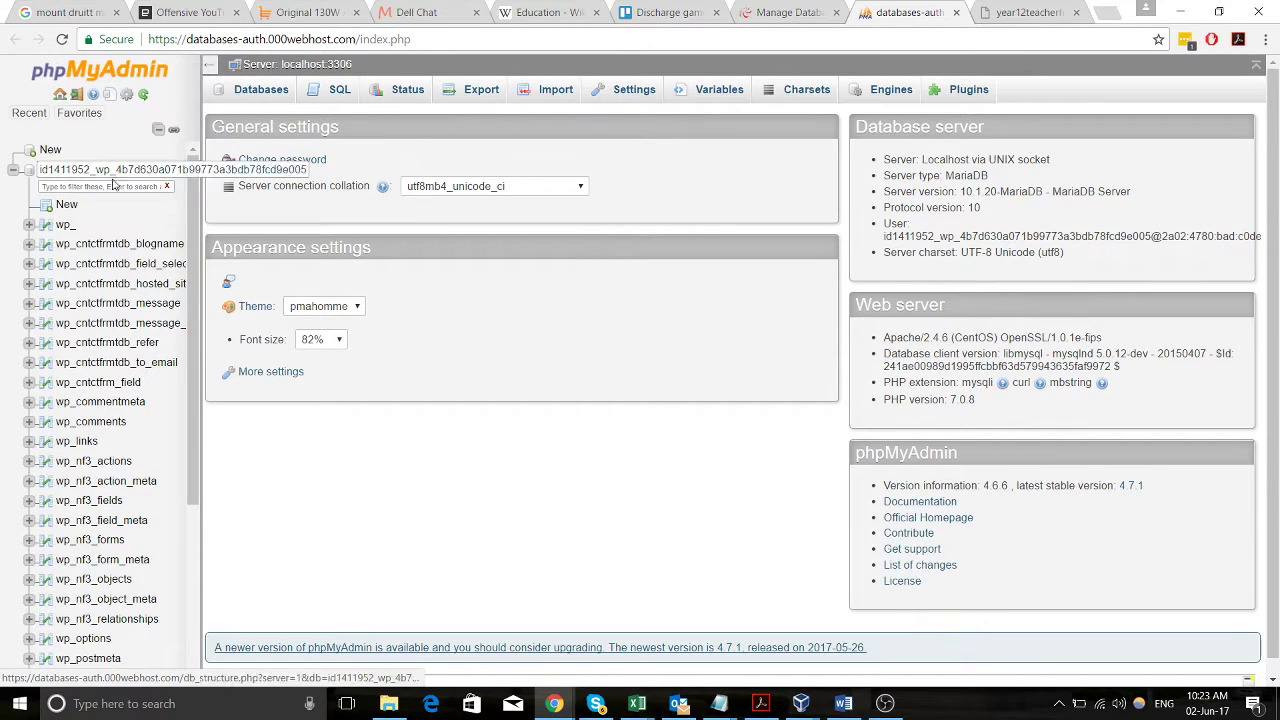
{"action": "scroll", "coordinate": [90, 225], "scroll_direction": "down", "scroll_amount": 3}
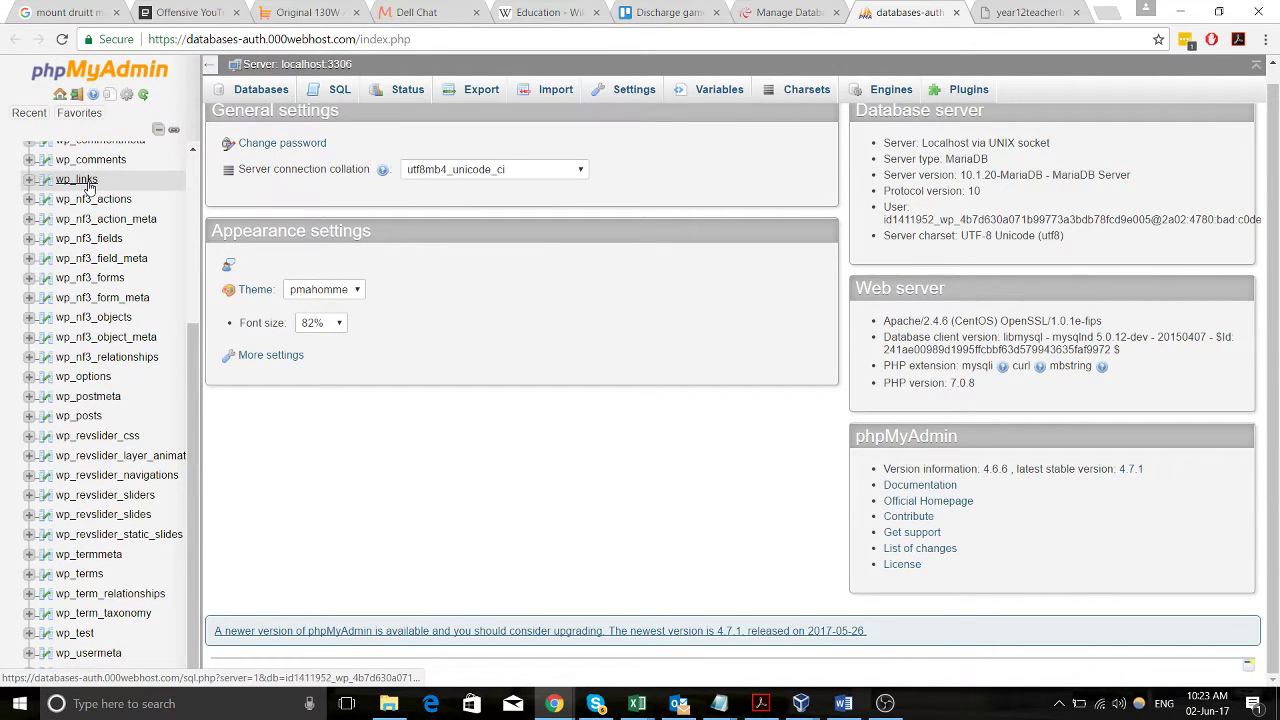
{"action": "left_click", "coordinate": [30, 298]}
{"action": "left_click", "coordinate": [30, 357]}
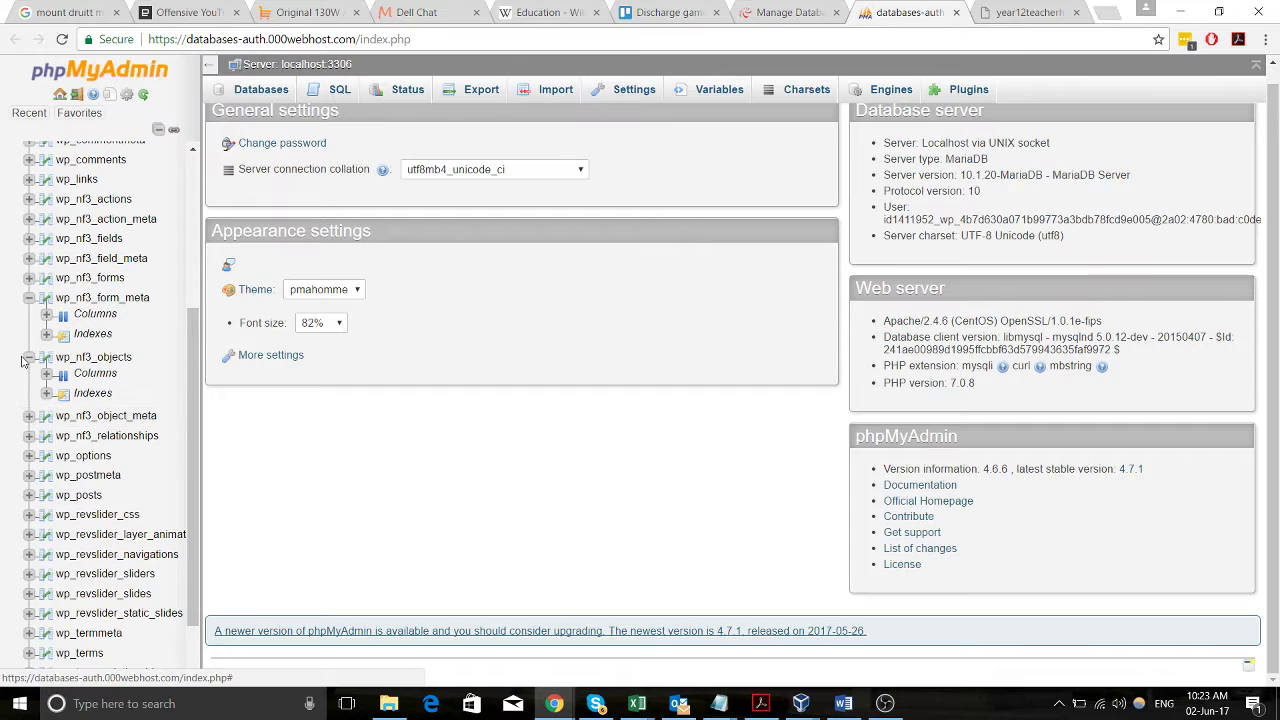
{"action": "left_click", "coordinate": [31, 357]}
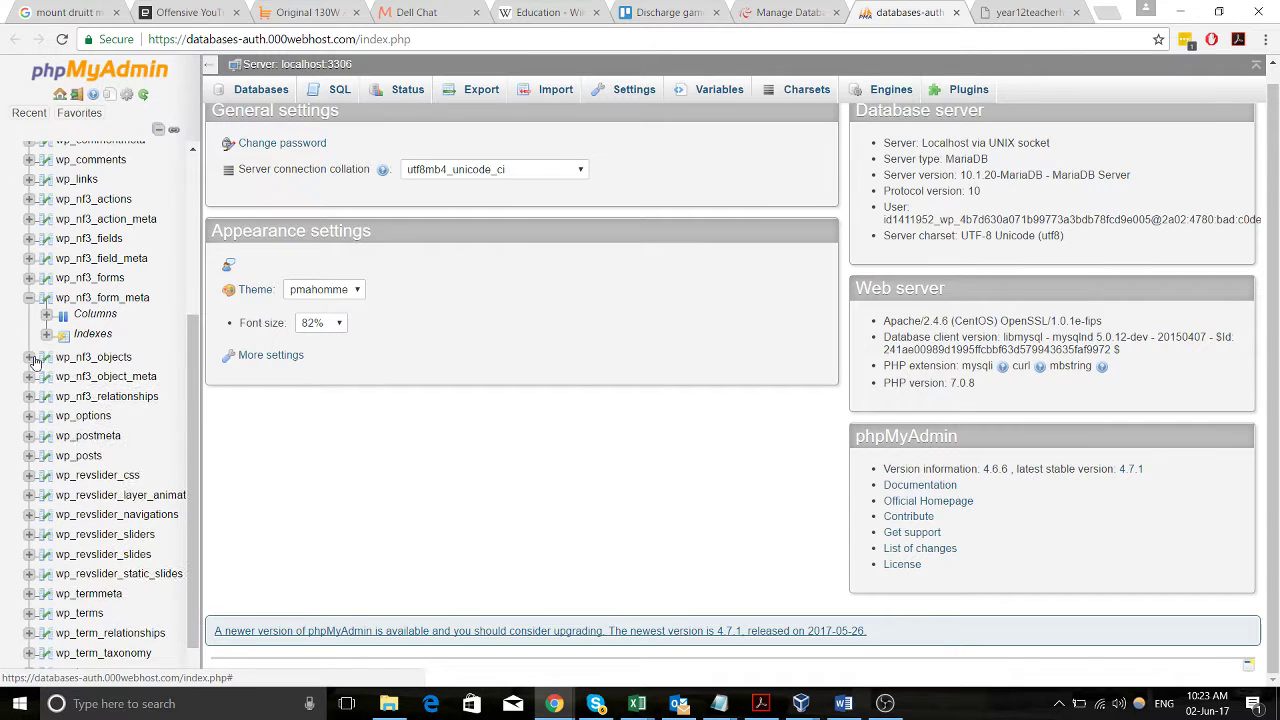
{"action": "left_click", "coordinate": [30, 299]}
{"action": "scroll", "coordinate": [30, 312], "scroll_direction": "up", "scroll_amount": 5}
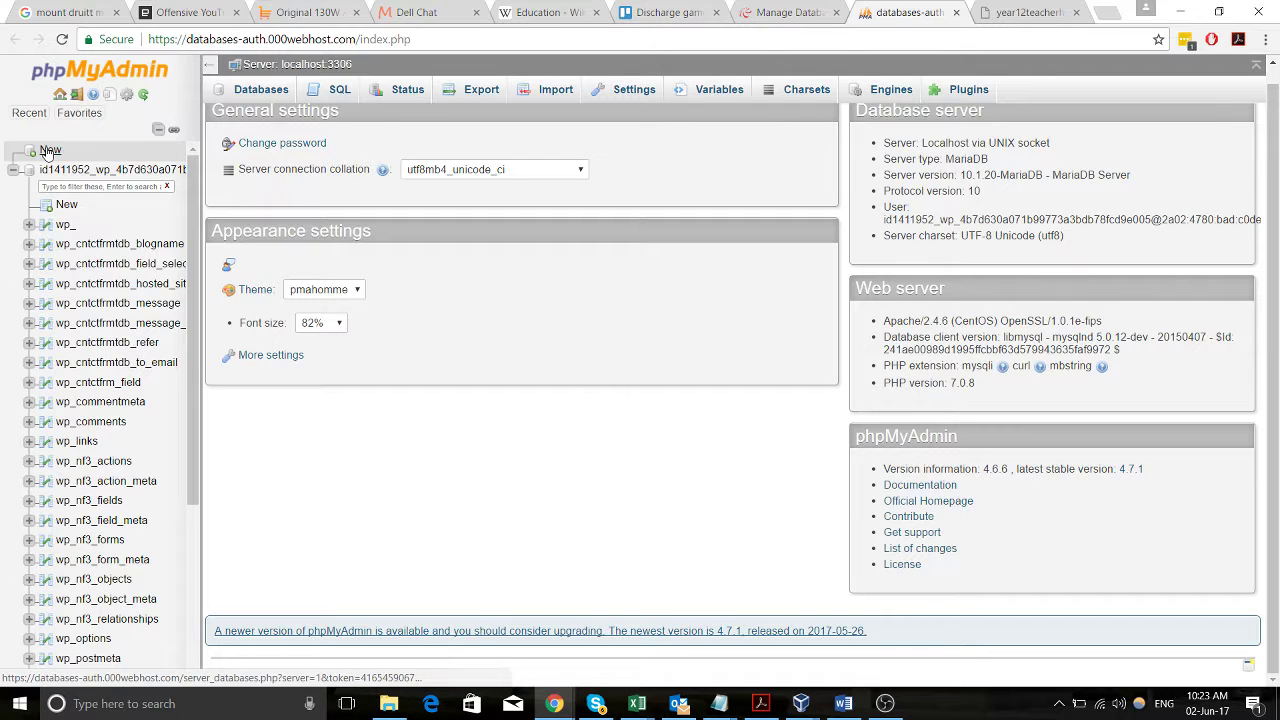
Try to create a new database named Fish_website, leaving its collation unset.
{"action": "left_click", "coordinate": [48, 150]}
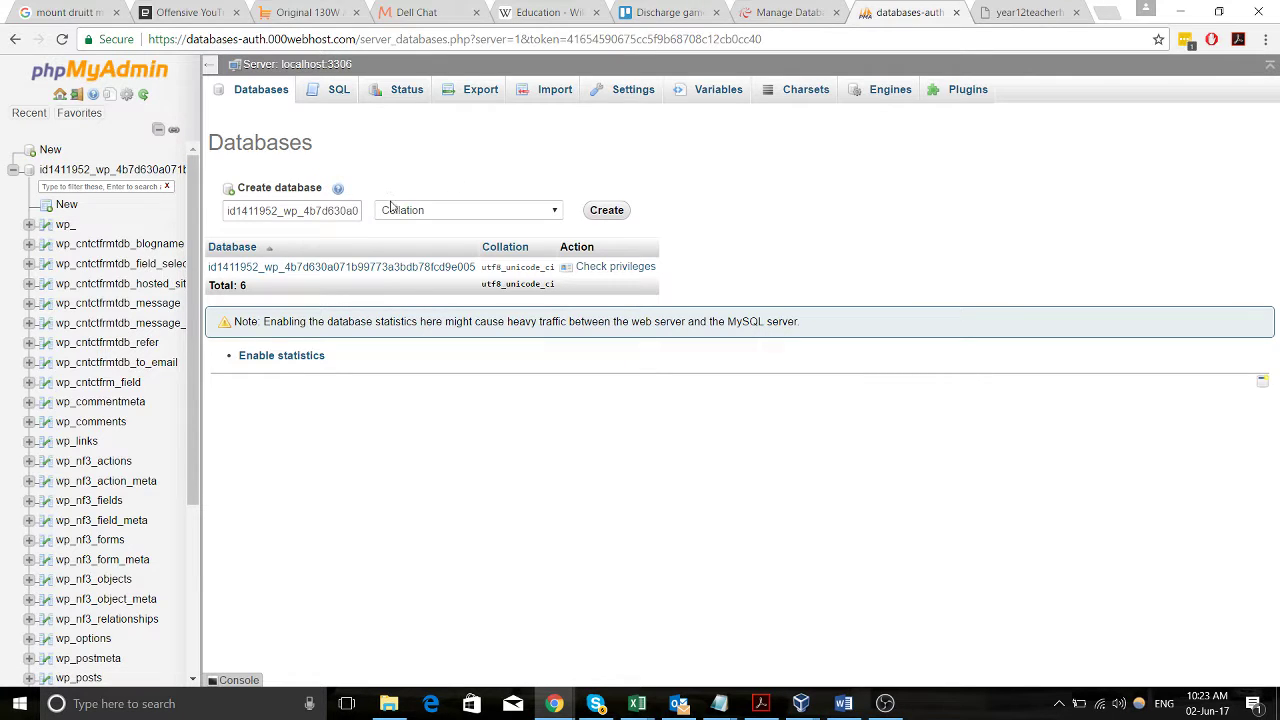
{"action": "left_click", "coordinate": [338, 210]}
{"action": "double_click", "coordinate": [338, 210]}
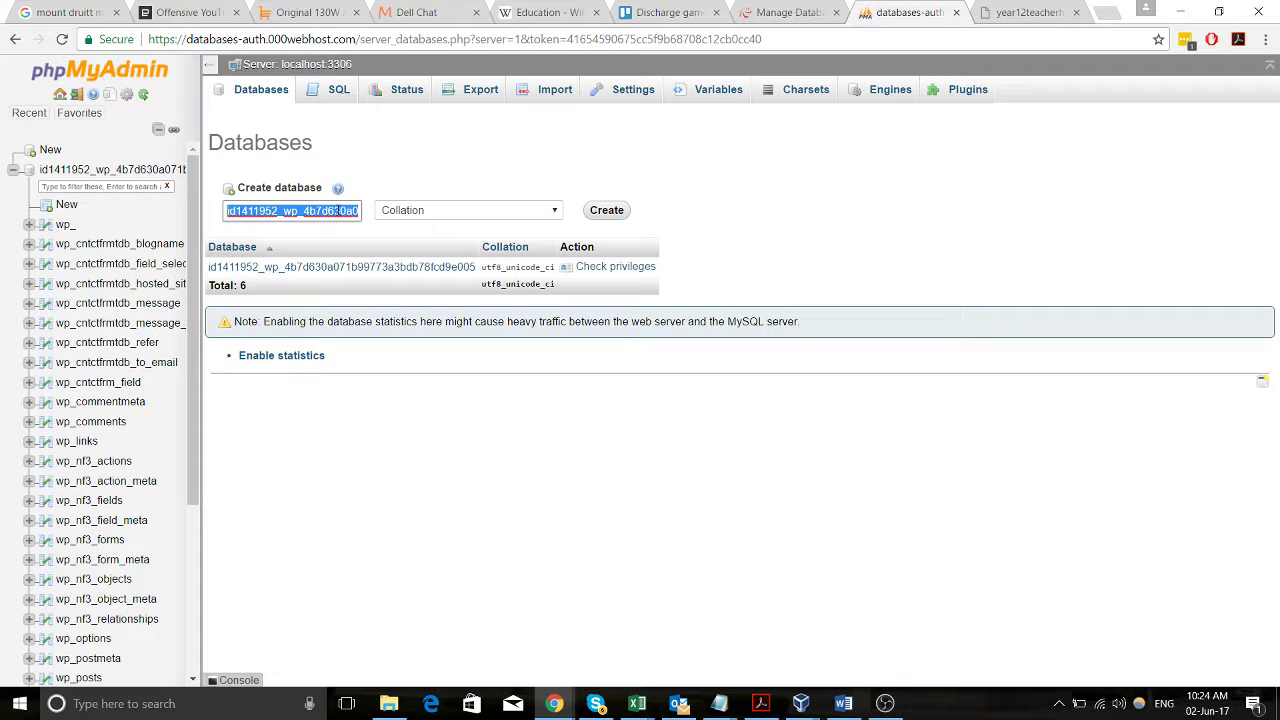
{"action": "type", "text": "Fish_"}
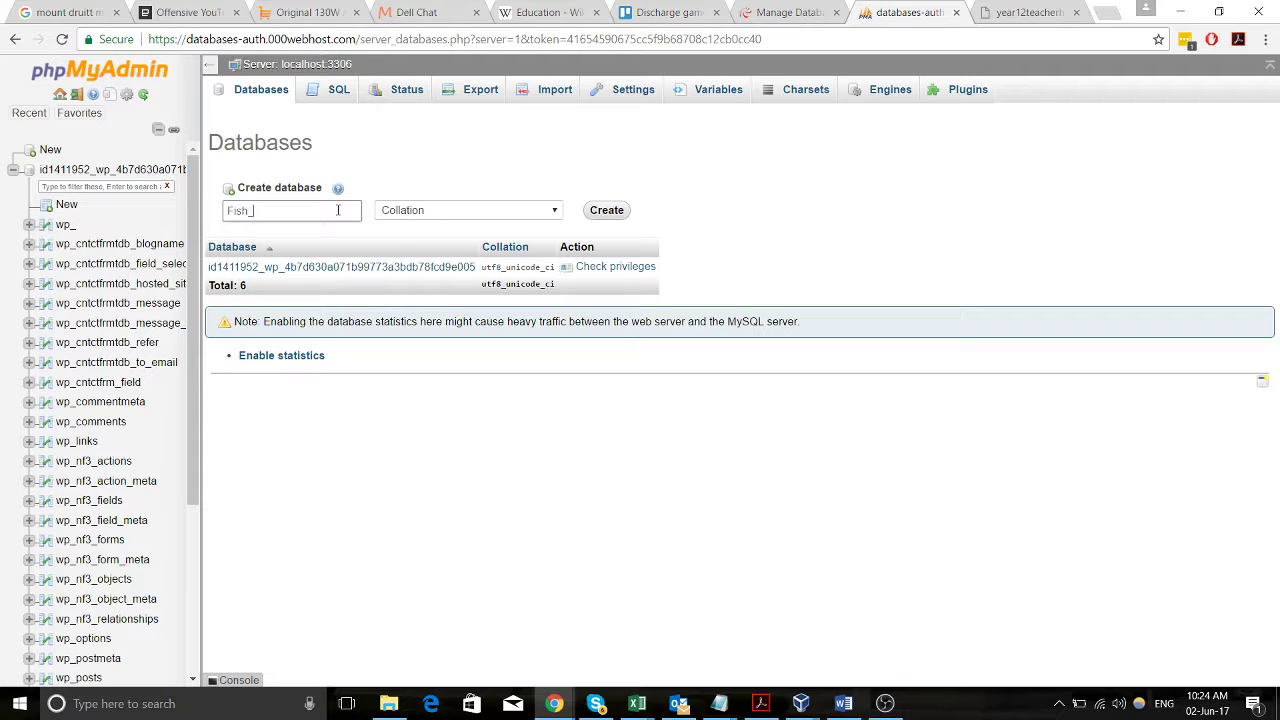
{"action": "type", "text": "websitre"}
{"action": "left_click", "coordinate": [612, 213]}
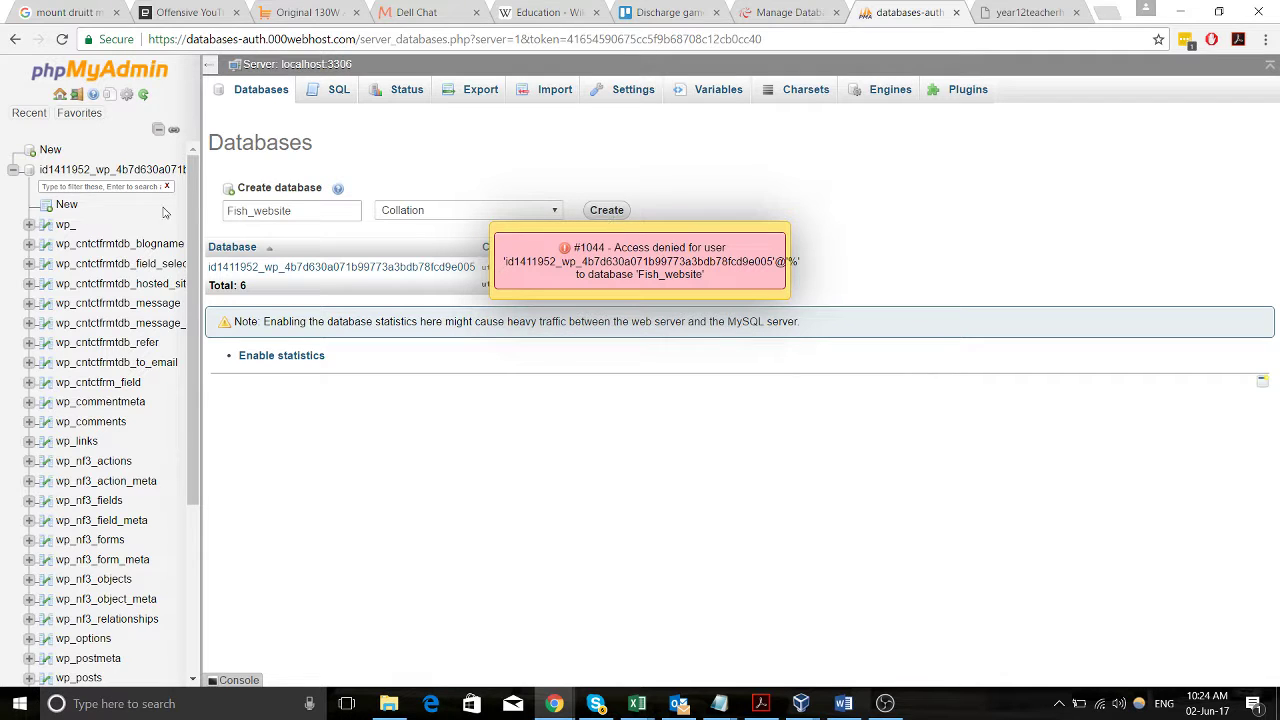
Start a new table in the existing WordPress database and name it "Fish Type", following the Notepad plan.
{"action": "left_click", "coordinate": [66, 205]}
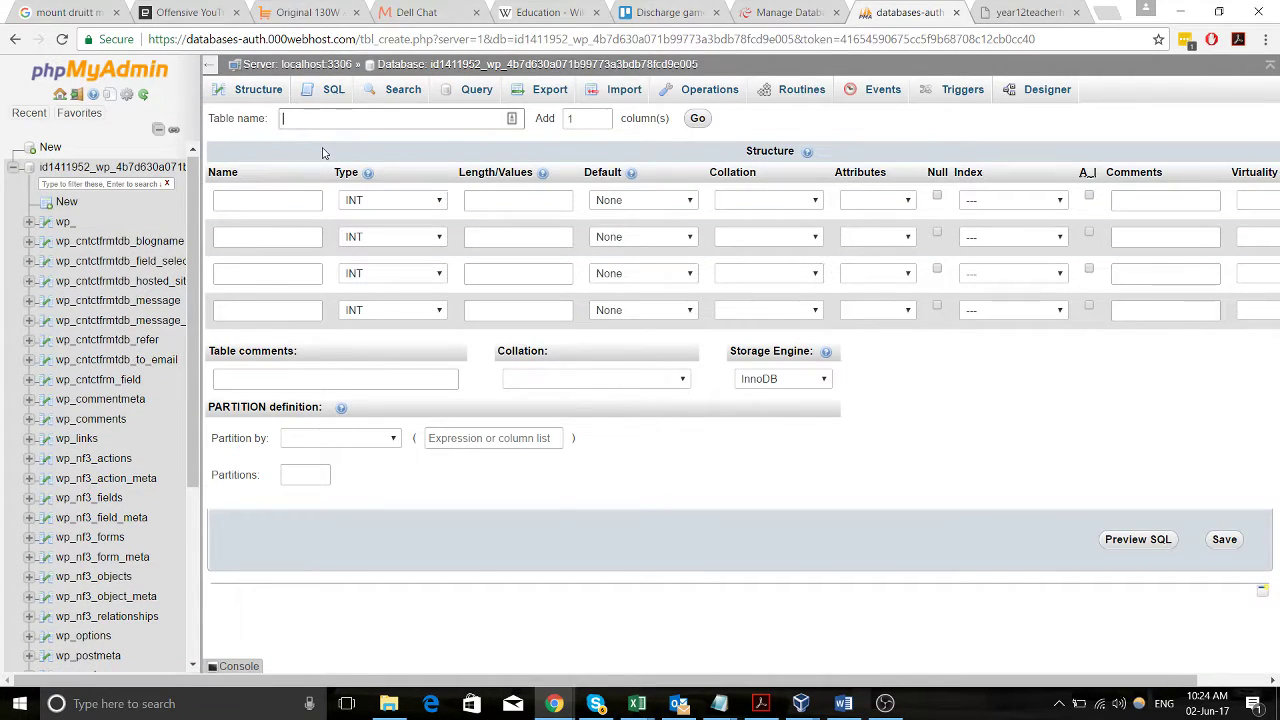
{"action": "key", "text": "alt+Tab"}
{"action": "key", "text": "alt+Tab"}
{"action": "key", "text": "alt+Tab"}
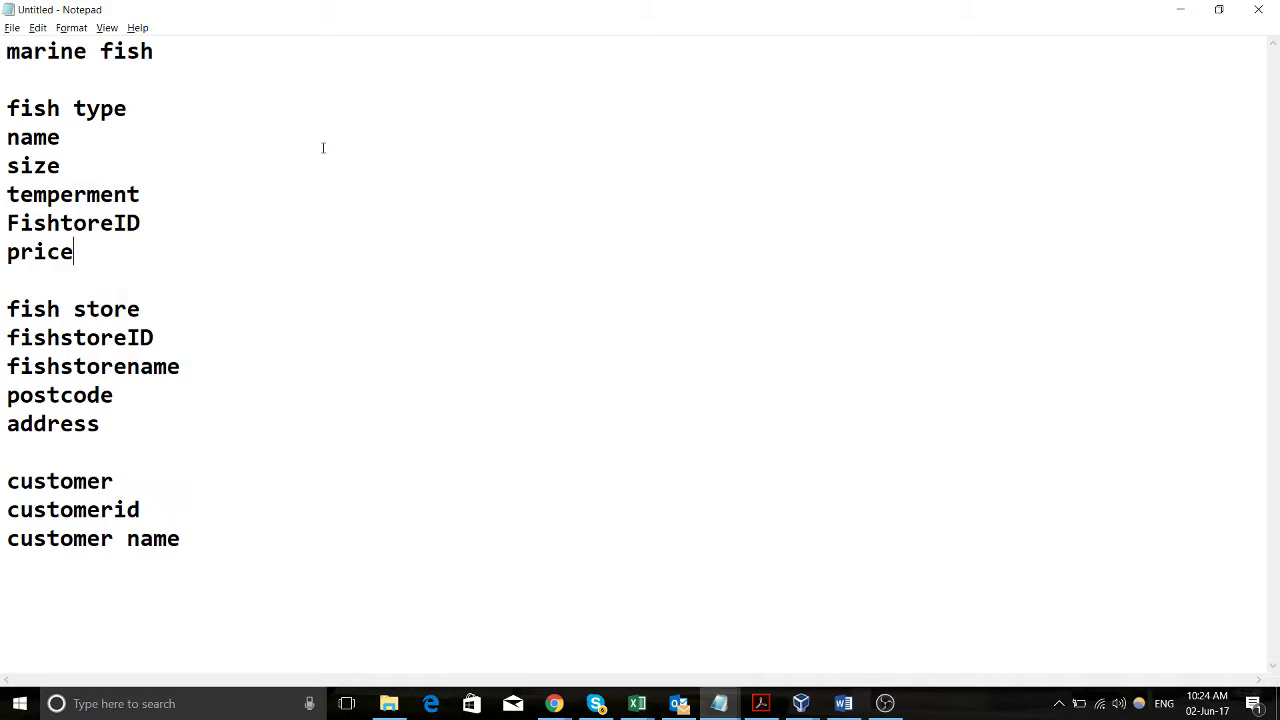
{"action": "key", "text": "alt+Tab"}
{"action": "type", "text": "Fish"}
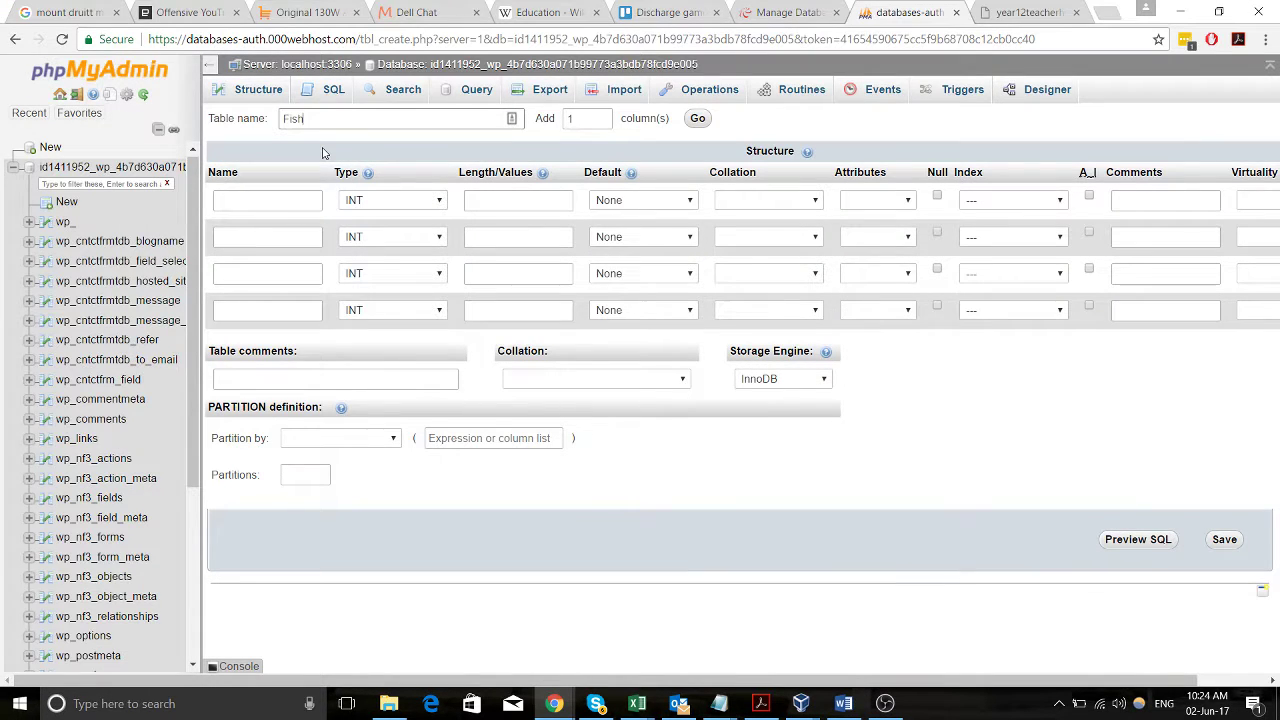
{"action": "type", "text": " Type"}
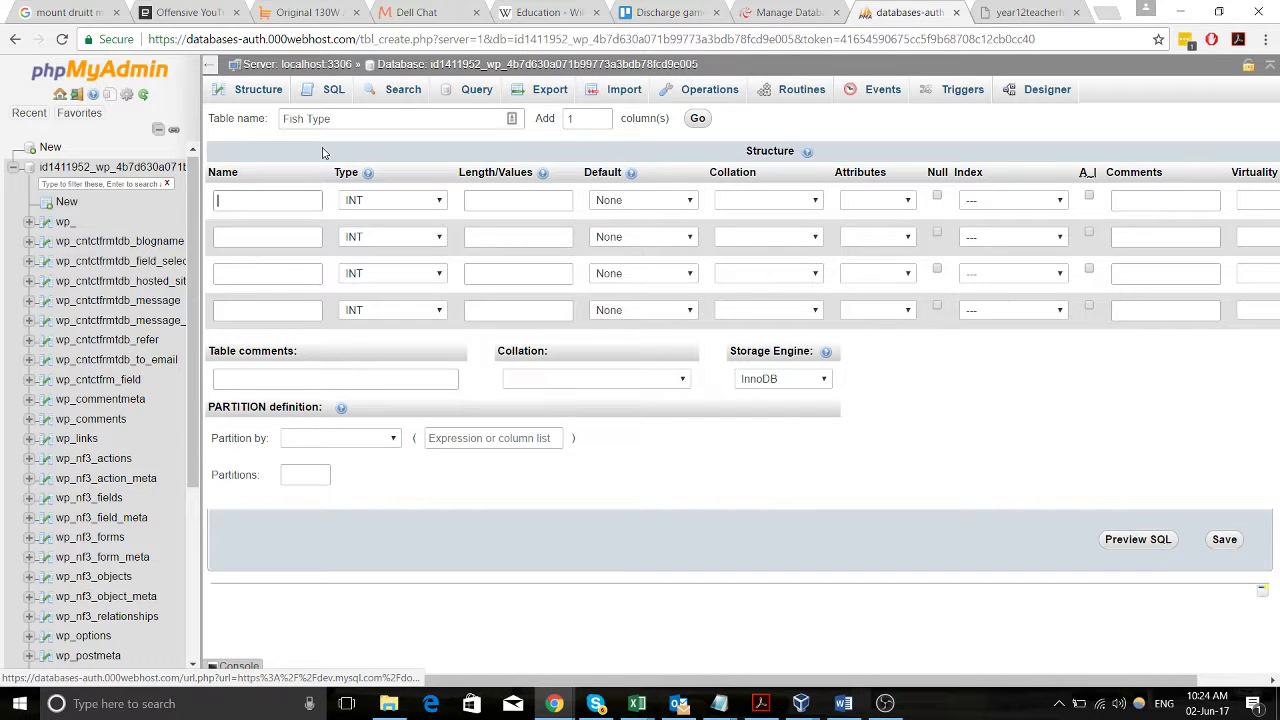
Define the first column of the Fish Type table as Name, with type VARCHAR and length 50.
{"action": "key", "text": "alt+Tab"}
{"action": "key", "text": "alt+Tab"}
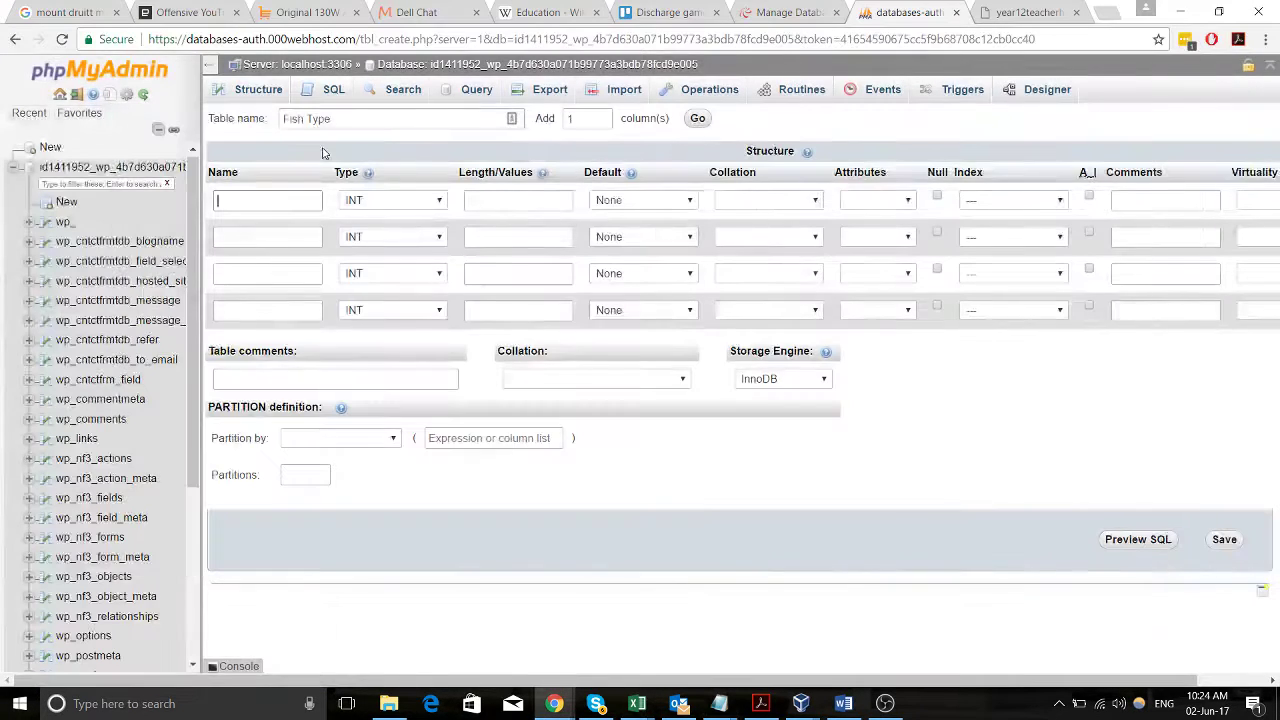
{"action": "type", "text": "Name"}
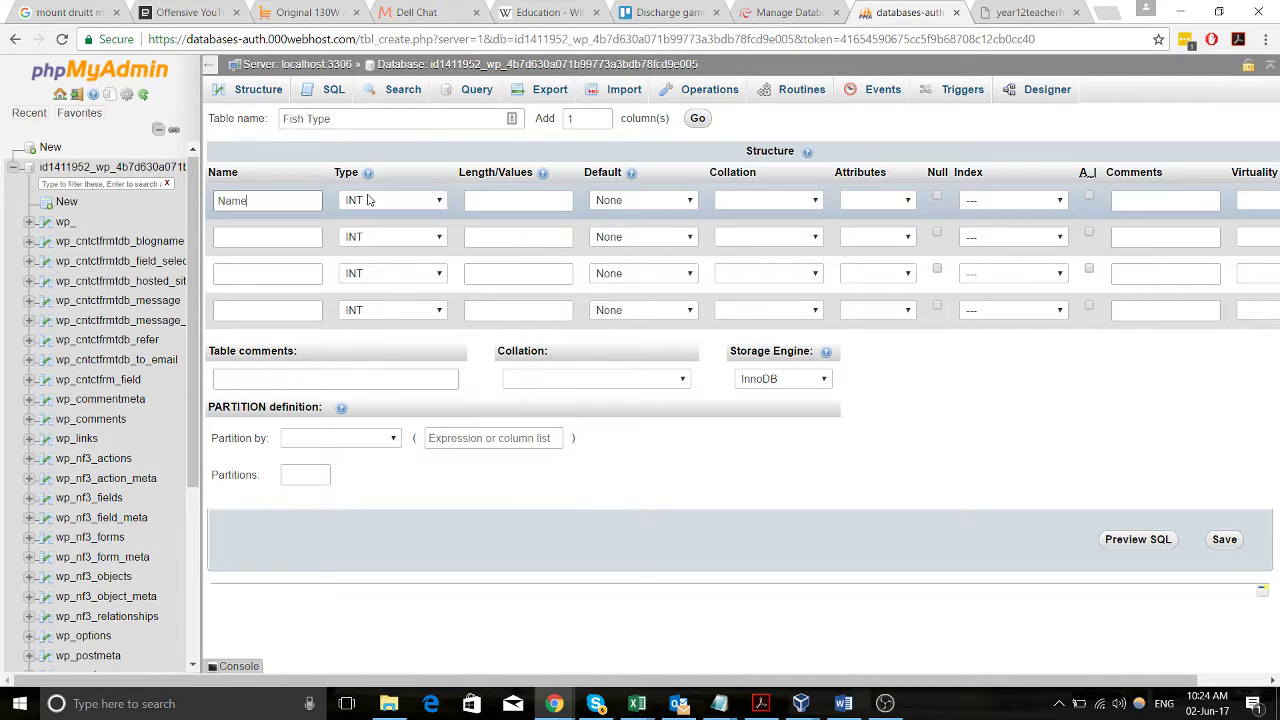
{"action": "left_click", "coordinate": [366, 200]}
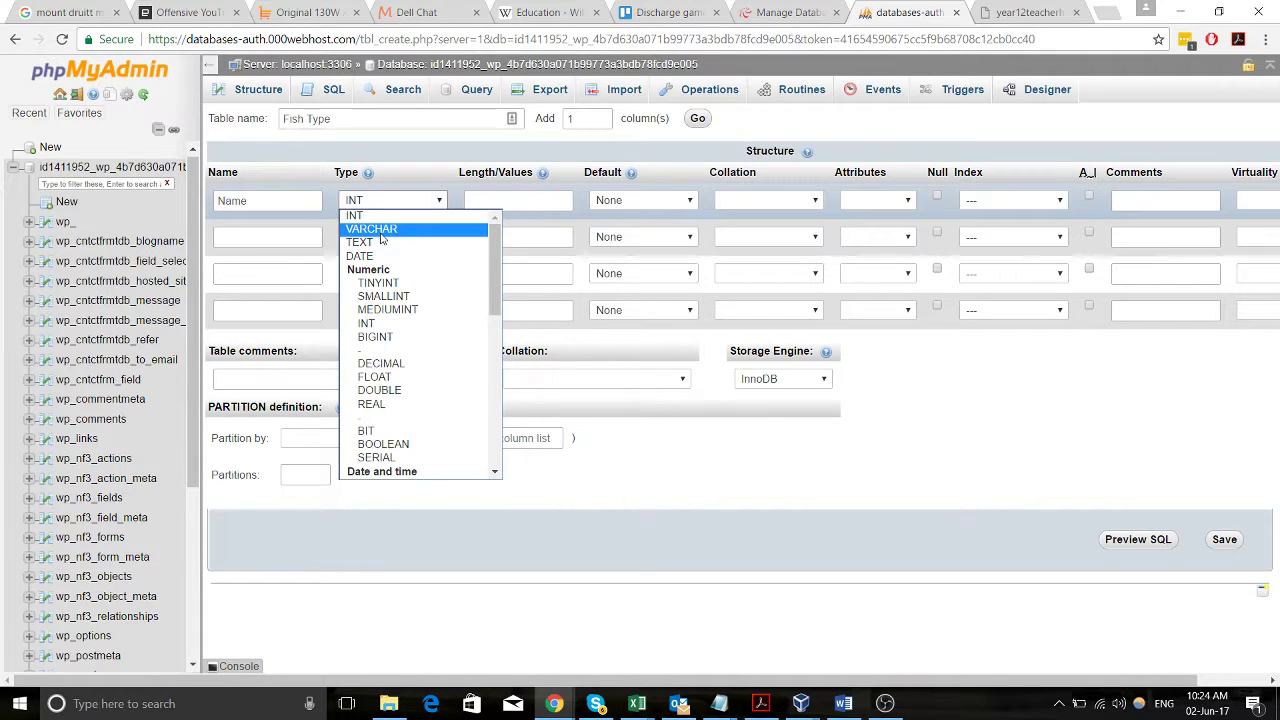
{"action": "left_click", "coordinate": [384, 229]}
{"action": "left_click", "coordinate": [494, 203]}
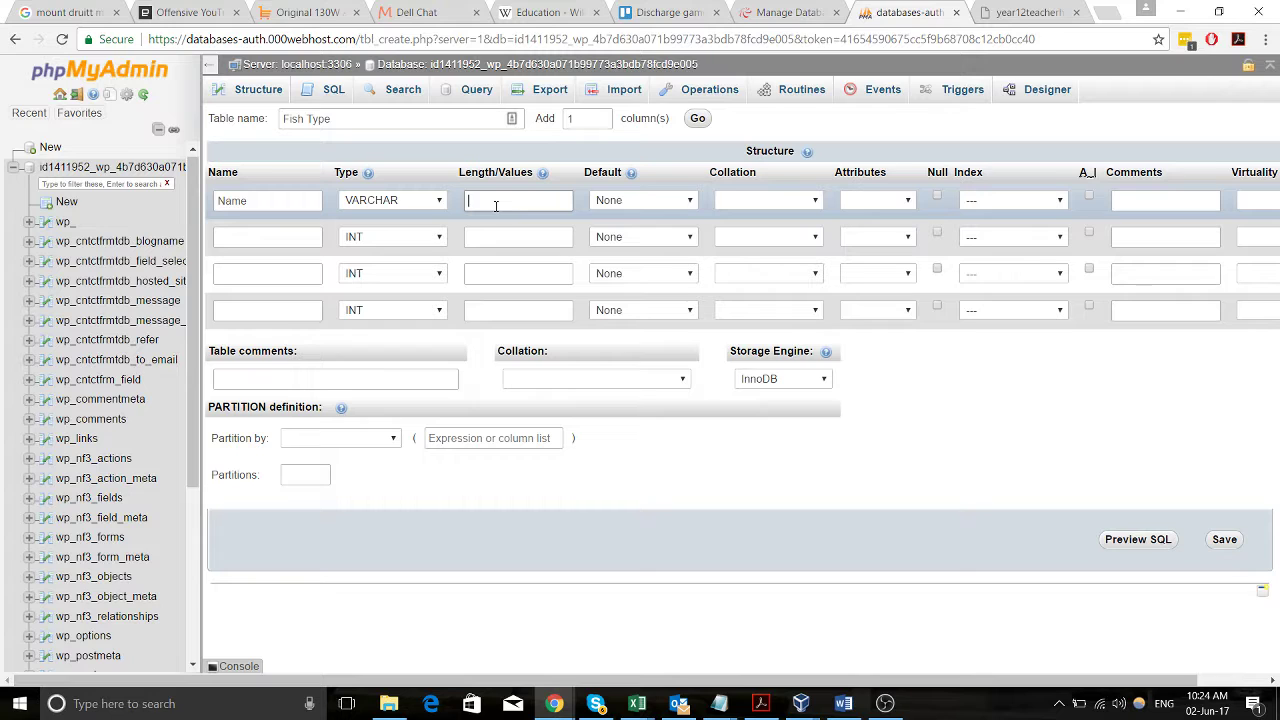
{"action": "key", "text": "Tab"}
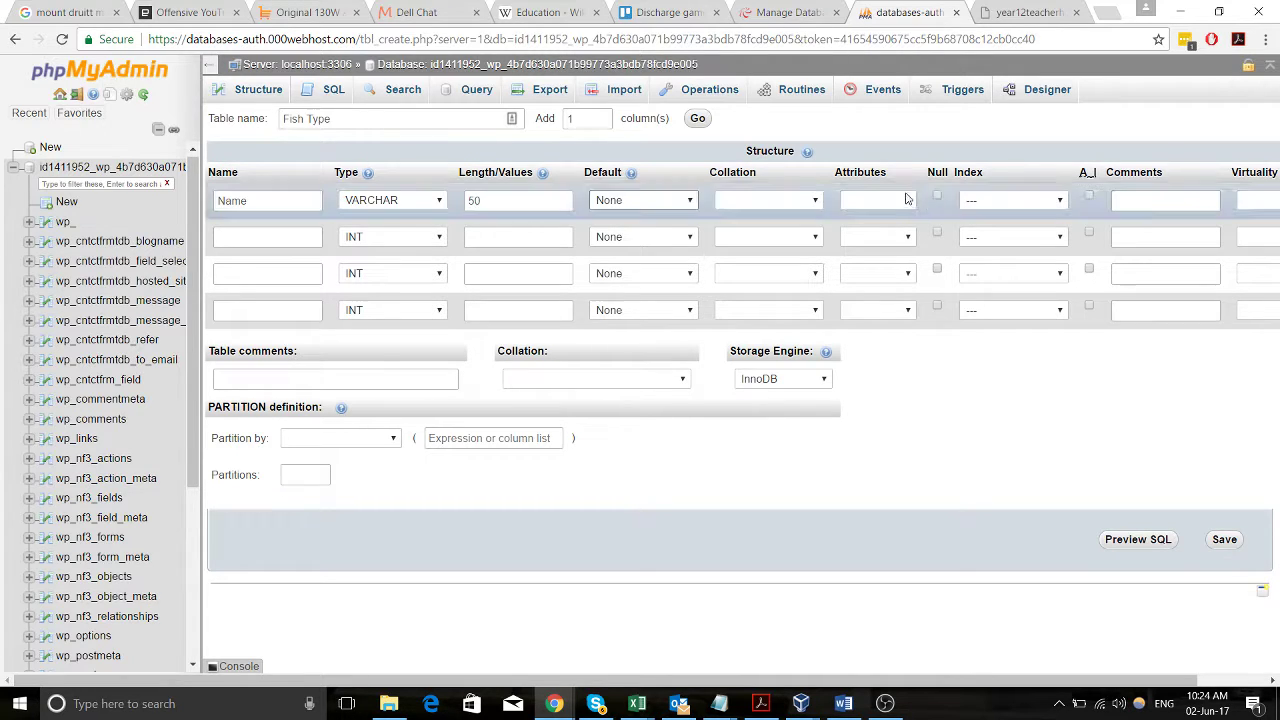
Examine the default, collation, attributes and index options offered for the Name column without changing them.
{"action": "left_click", "coordinate": [655, 201]}
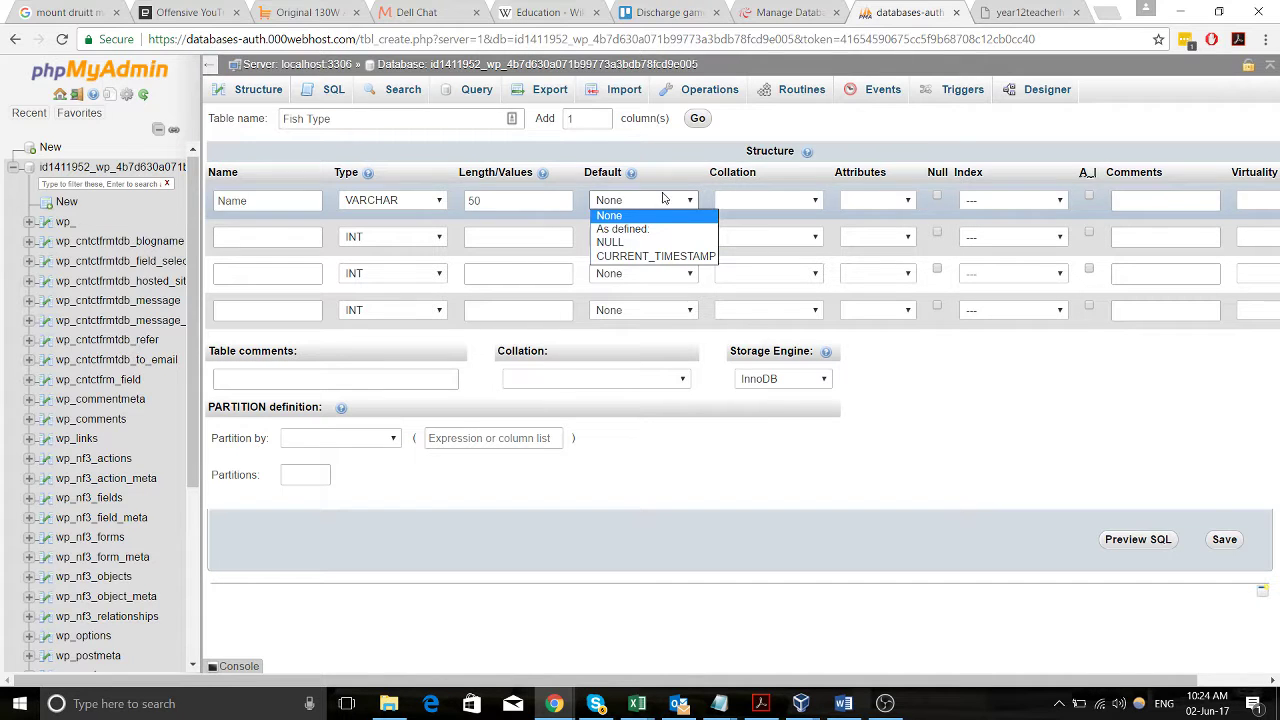
{"action": "left_click", "coordinate": [766, 210]}
{"action": "left_click", "coordinate": [765, 208]}
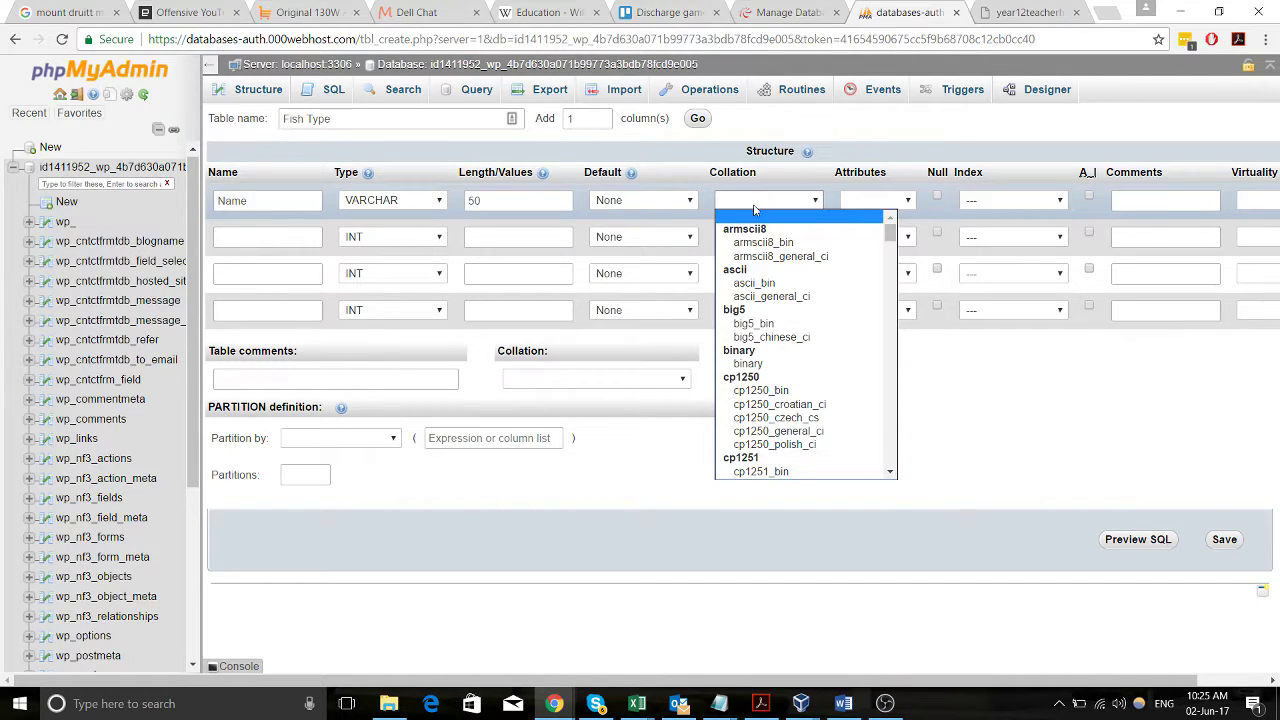
{"action": "left_click", "coordinate": [878, 203]}
{"action": "left_click", "coordinate": [879, 204]}
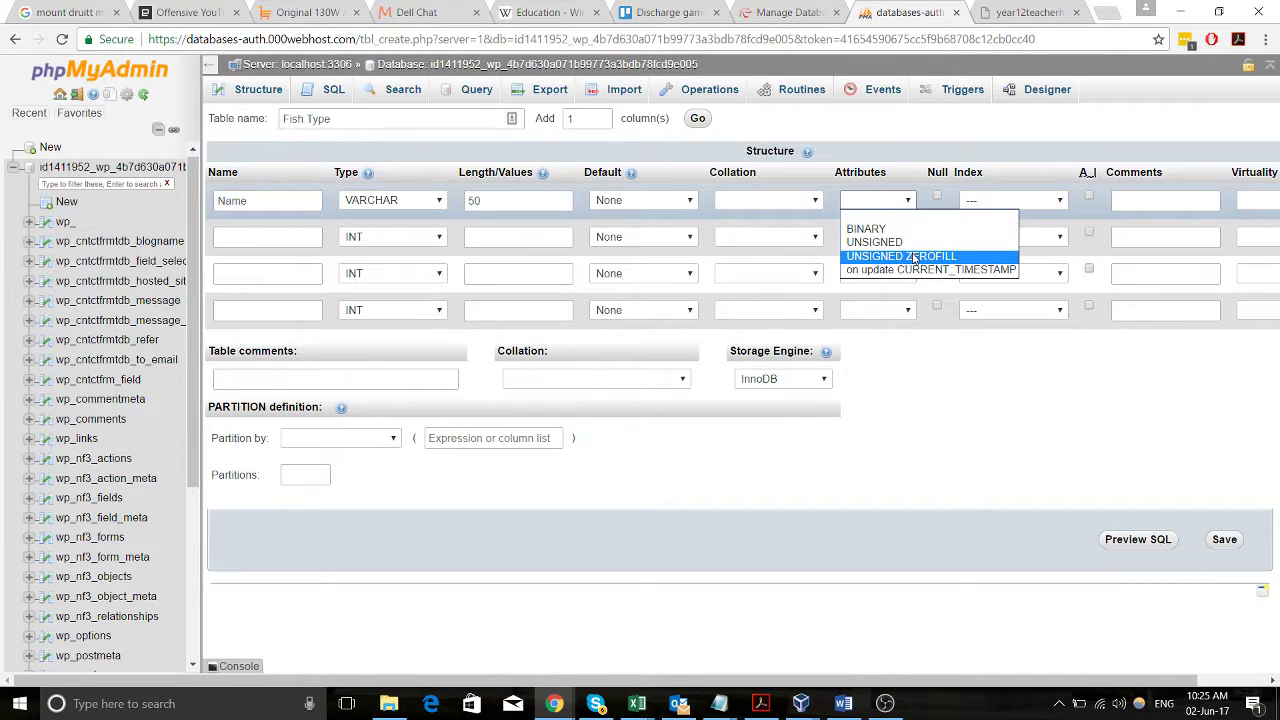
{"action": "left_click", "coordinate": [899, 188]}
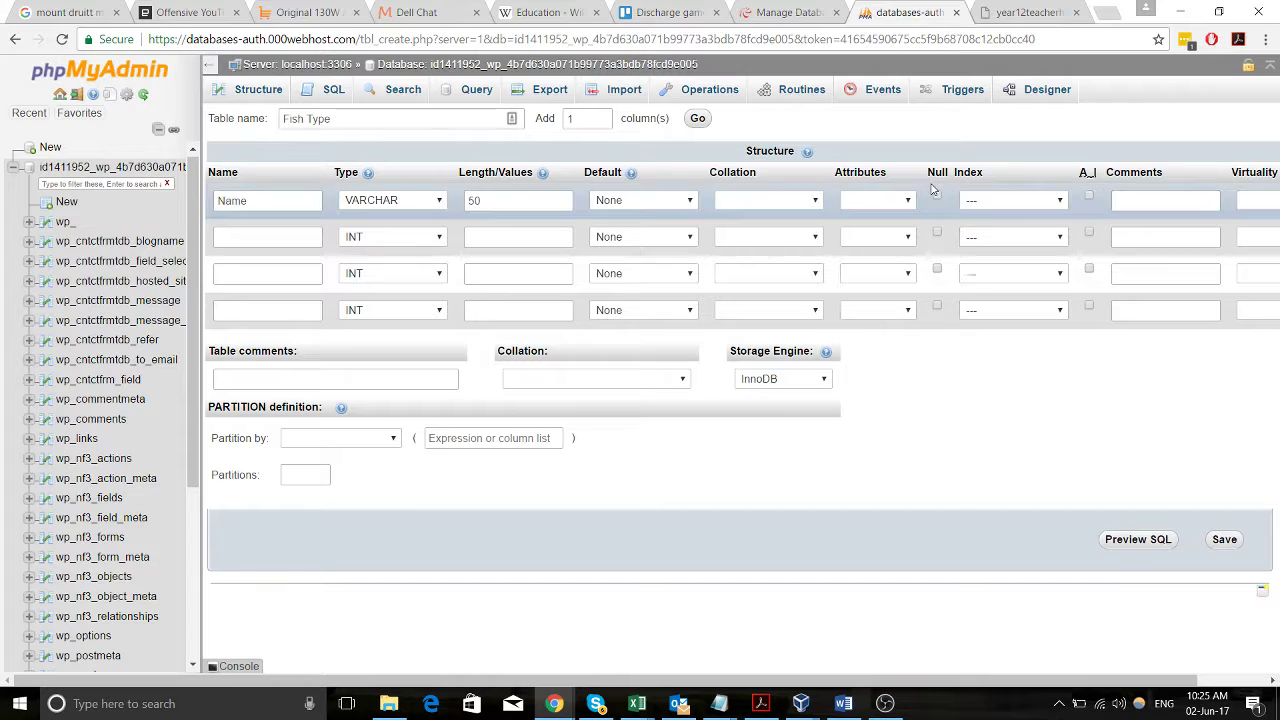
{"action": "left_click", "coordinate": [983, 200]}
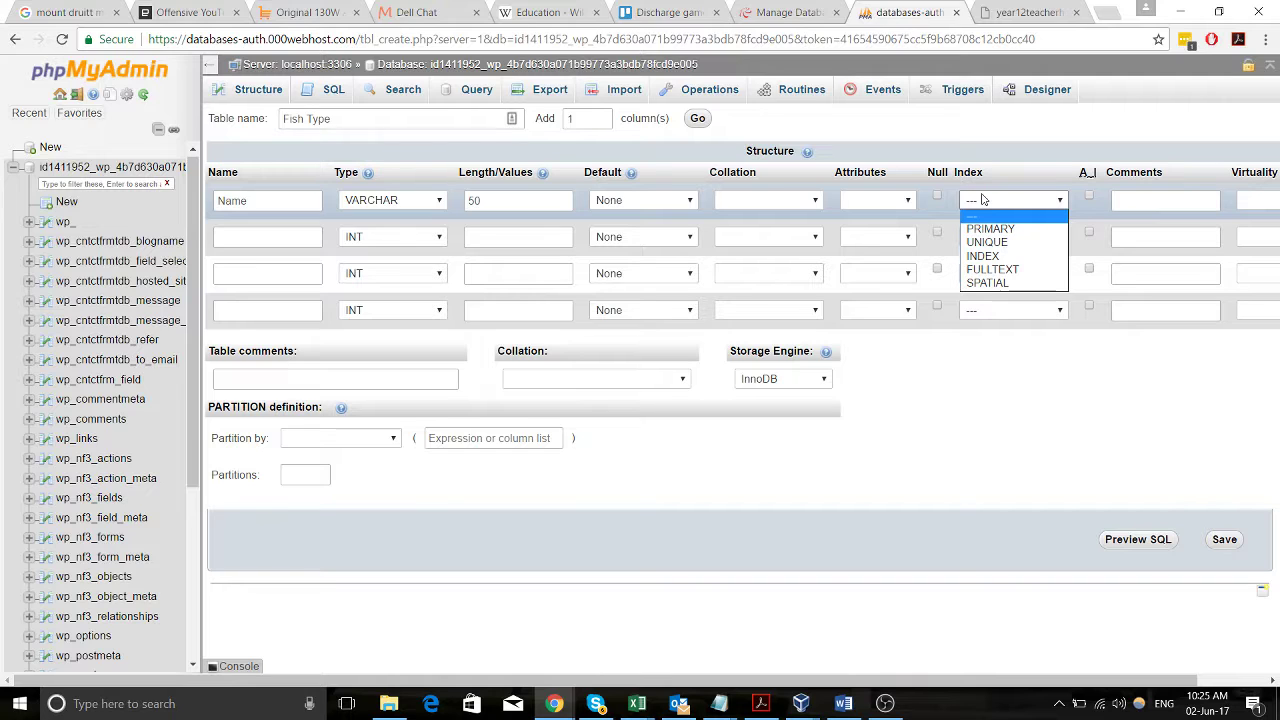
{"action": "left_click", "coordinate": [1122, 198]}
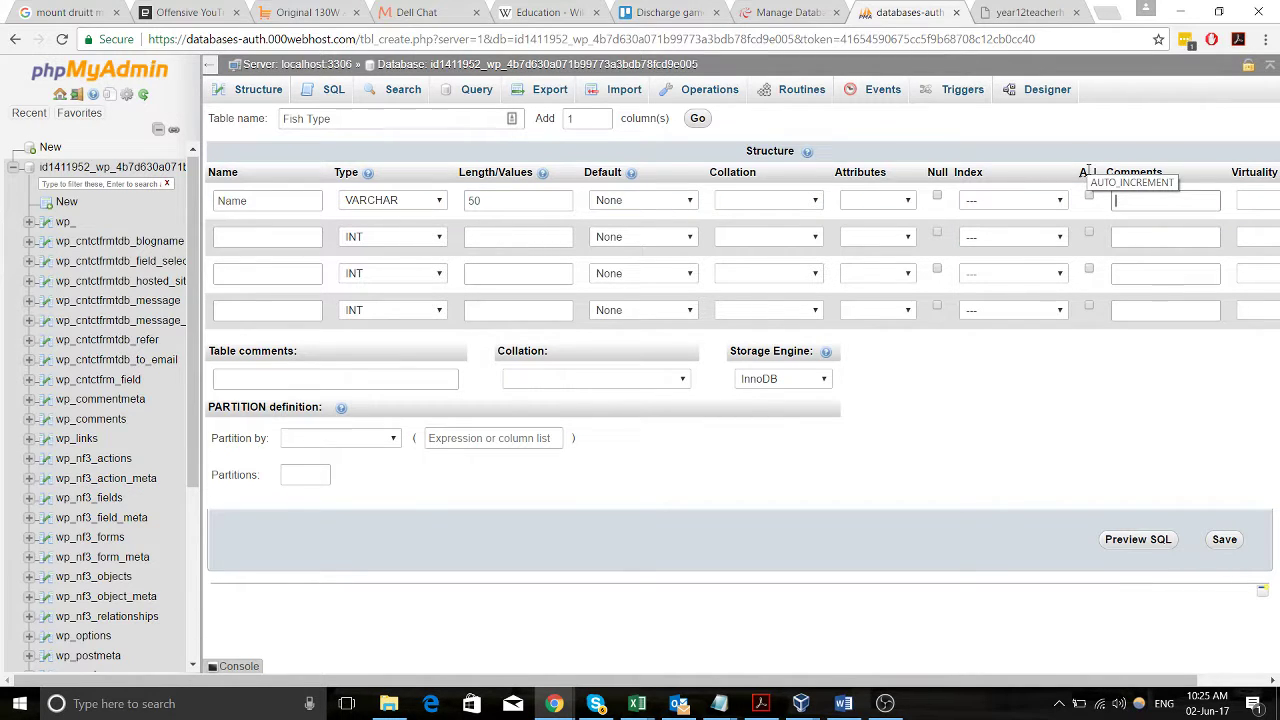
Check the fish type field list in Notepad and name the table's second column Size.
{"action": "left_click", "coordinate": [318, 234]}
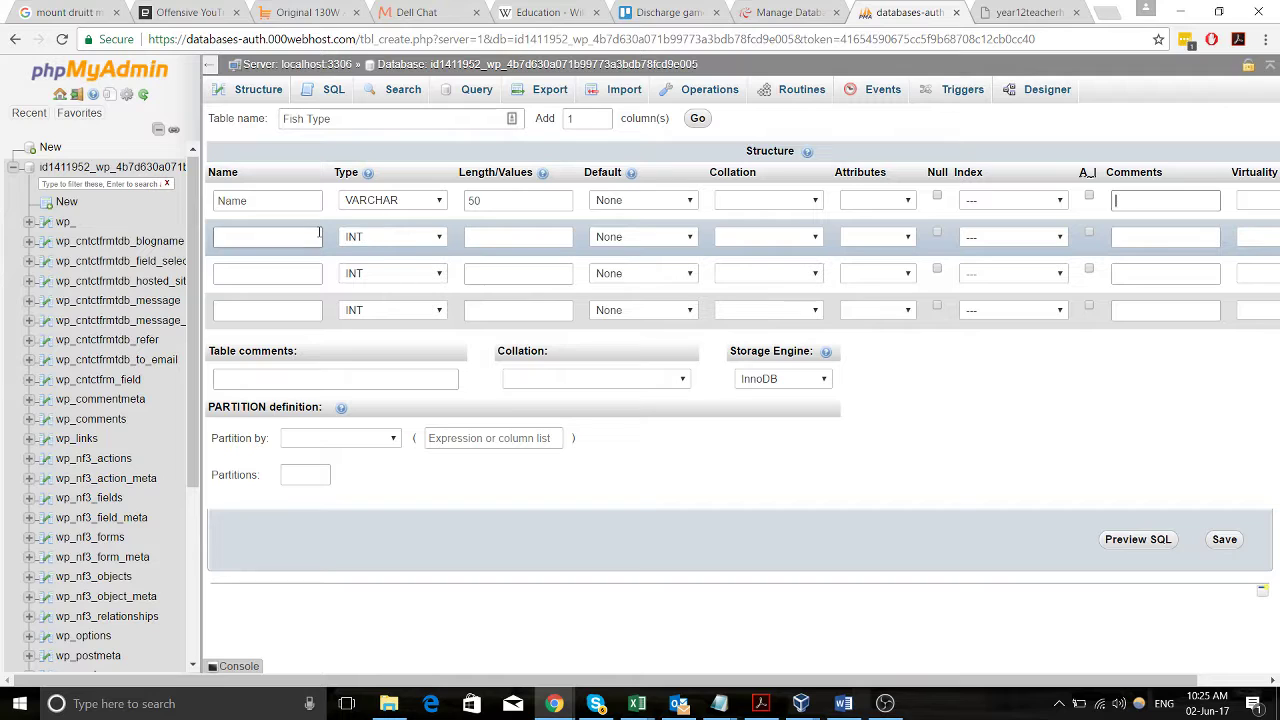
{"action": "key", "text": "alt+Tab"}
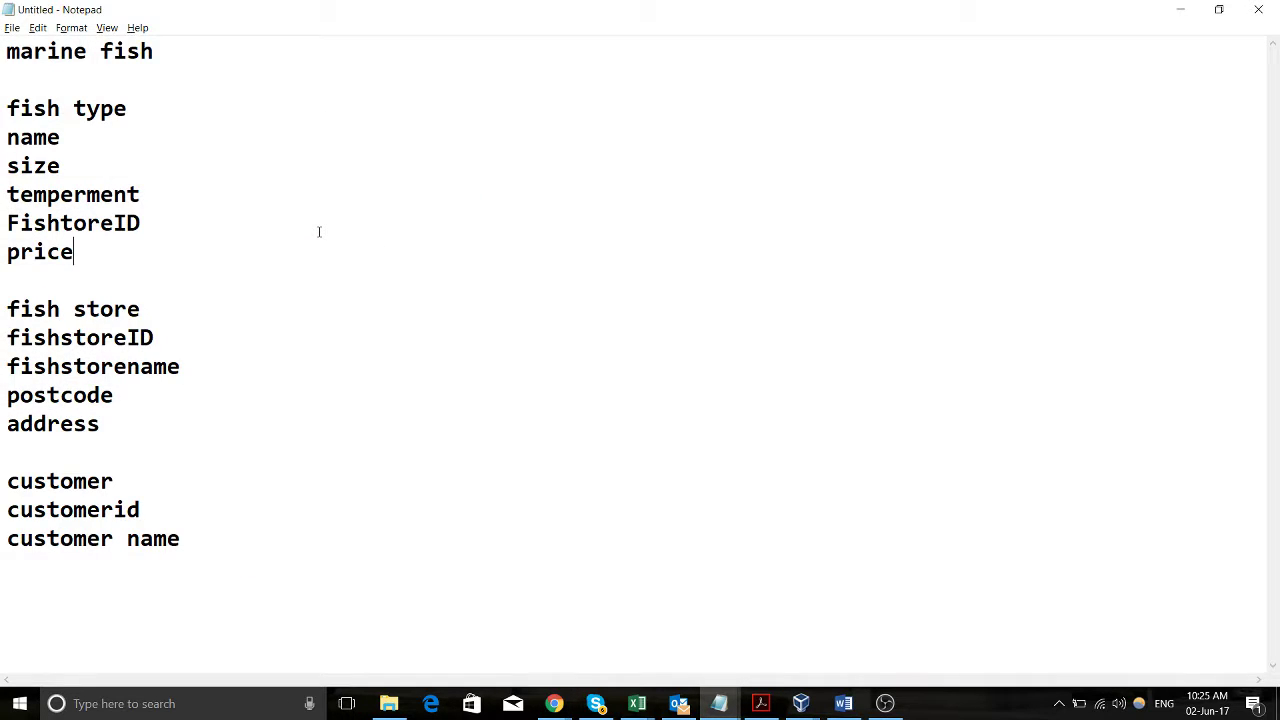
{"action": "key", "text": "alt+Tab"}
{"action": "key", "text": "alt+Tab"}
{"action": "key", "text": "alt+Tab"}
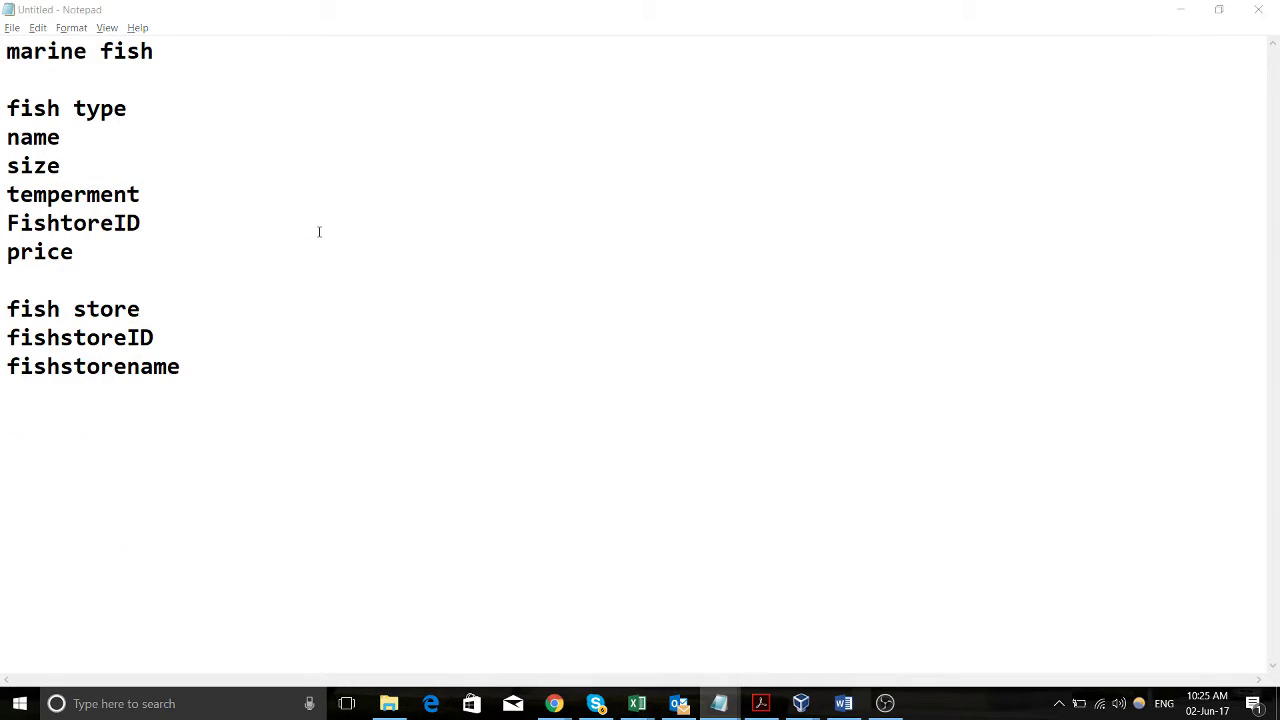
{"action": "type", "text": "SD"}
{"action": "type", "text": "z"}
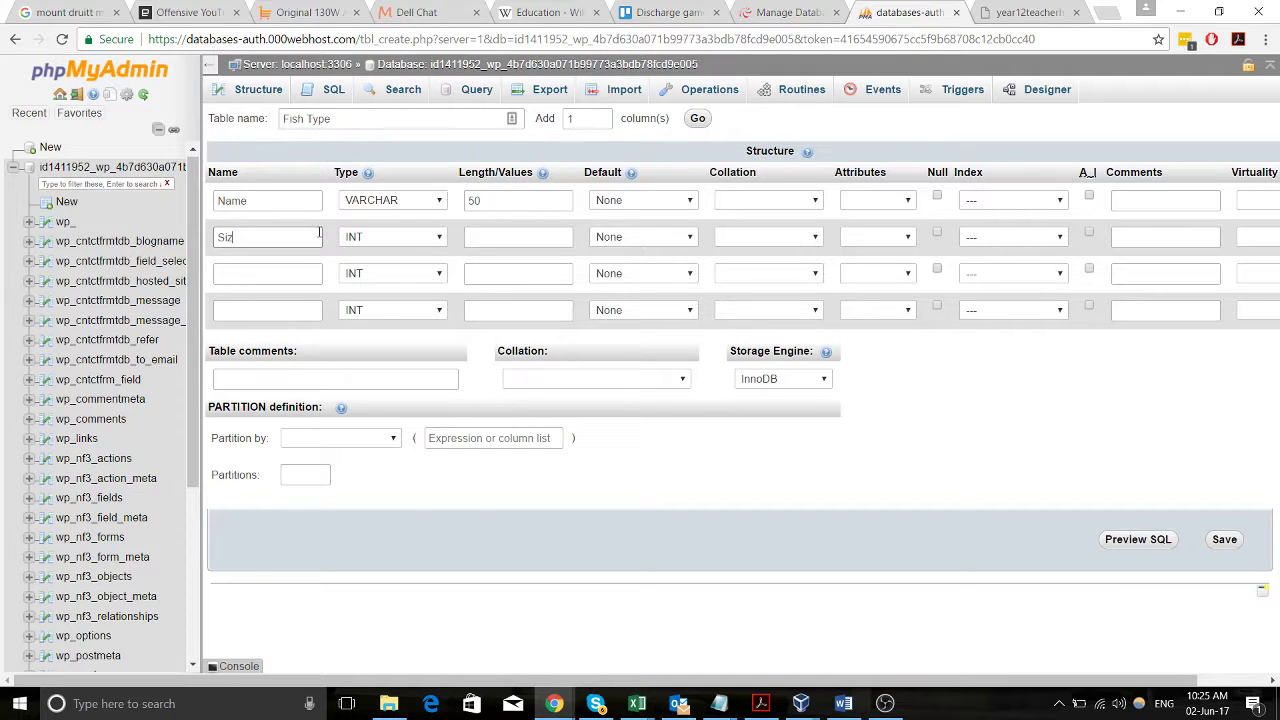
{"action": "type", "text": "e"}
{"action": "key", "text": "Tab"}
{"action": "key", "text": "Tab"}
Set the Size column's type to FLOAT and its length to 6.
{"action": "left_click", "coordinate": [378, 240]}
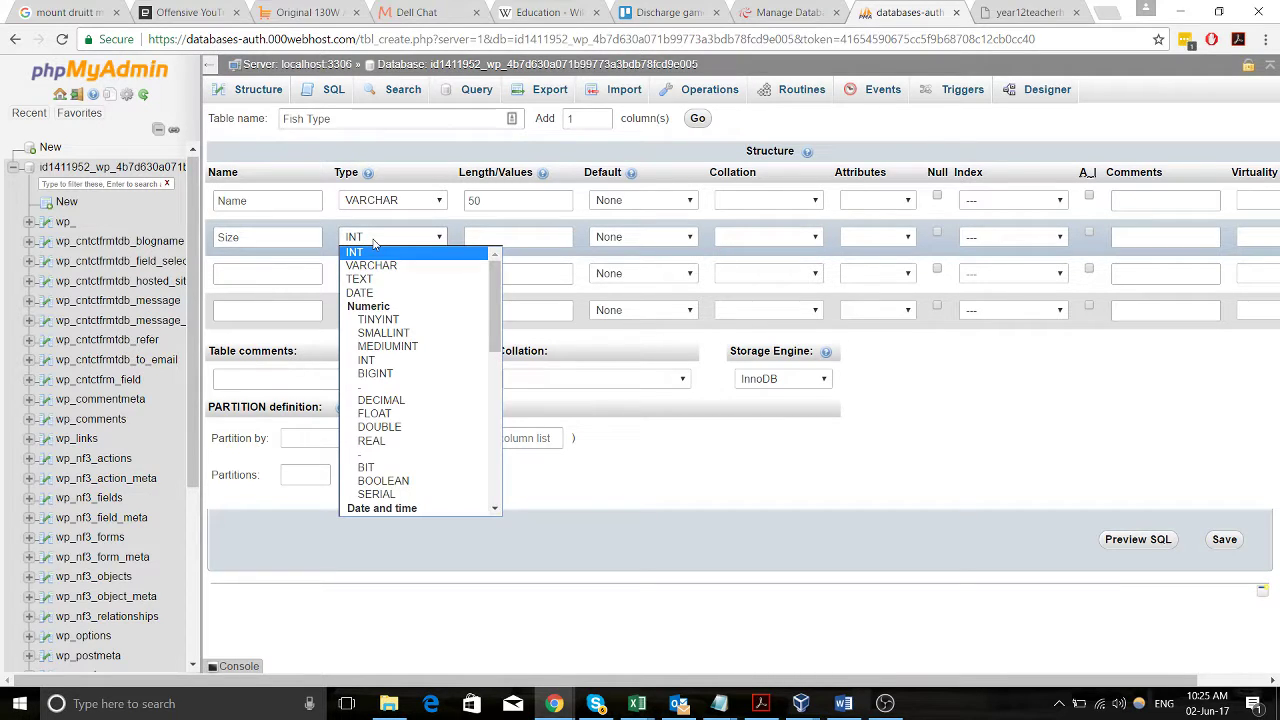
{"action": "scroll", "coordinate": [408, 305], "scroll_direction": "down", "scroll_amount": 3}
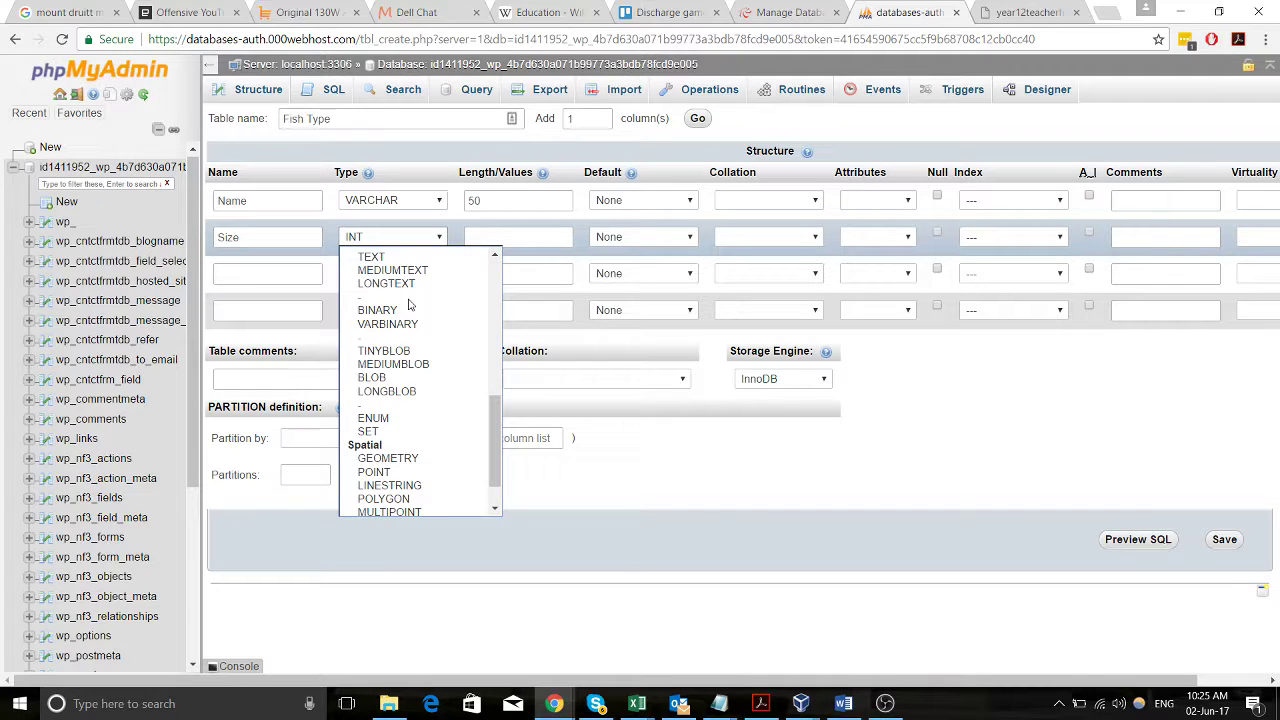
{"action": "scroll", "coordinate": [408, 305], "scroll_direction": "down", "scroll_amount": 1}
{"action": "scroll", "coordinate": [408, 305], "scroll_direction": "up", "scroll_amount": 4}
{"action": "scroll", "coordinate": [408, 305], "scroll_direction": "down", "scroll_amount": 3}
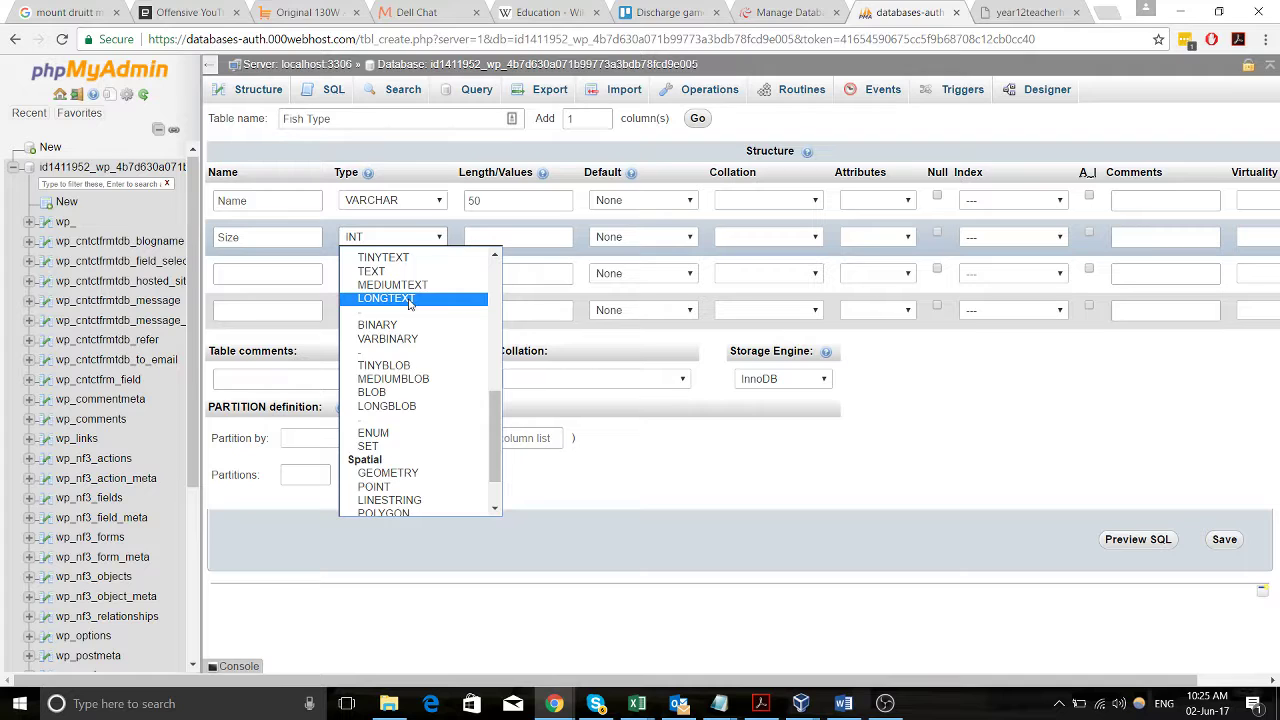
{"action": "scroll", "coordinate": [408, 305], "scroll_direction": "up", "scroll_amount": 5}
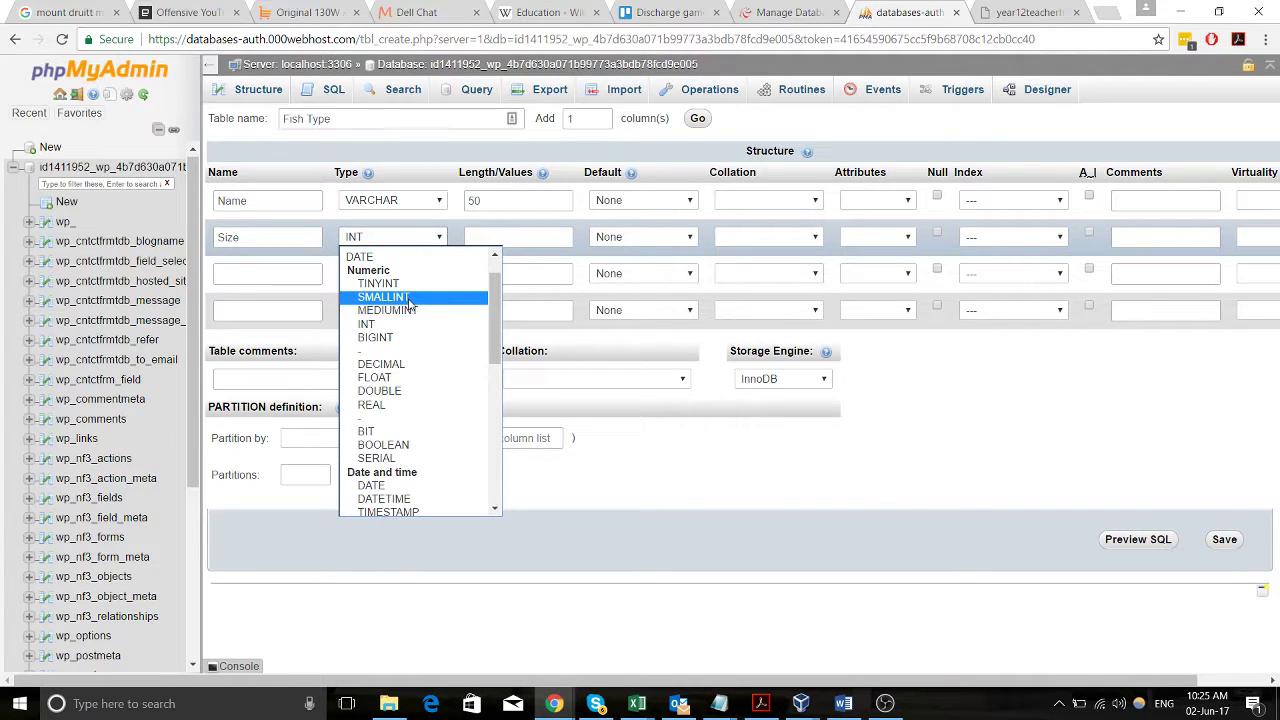
{"action": "left_click", "coordinate": [375, 377]}
{"action": "left_click", "coordinate": [483, 236]}
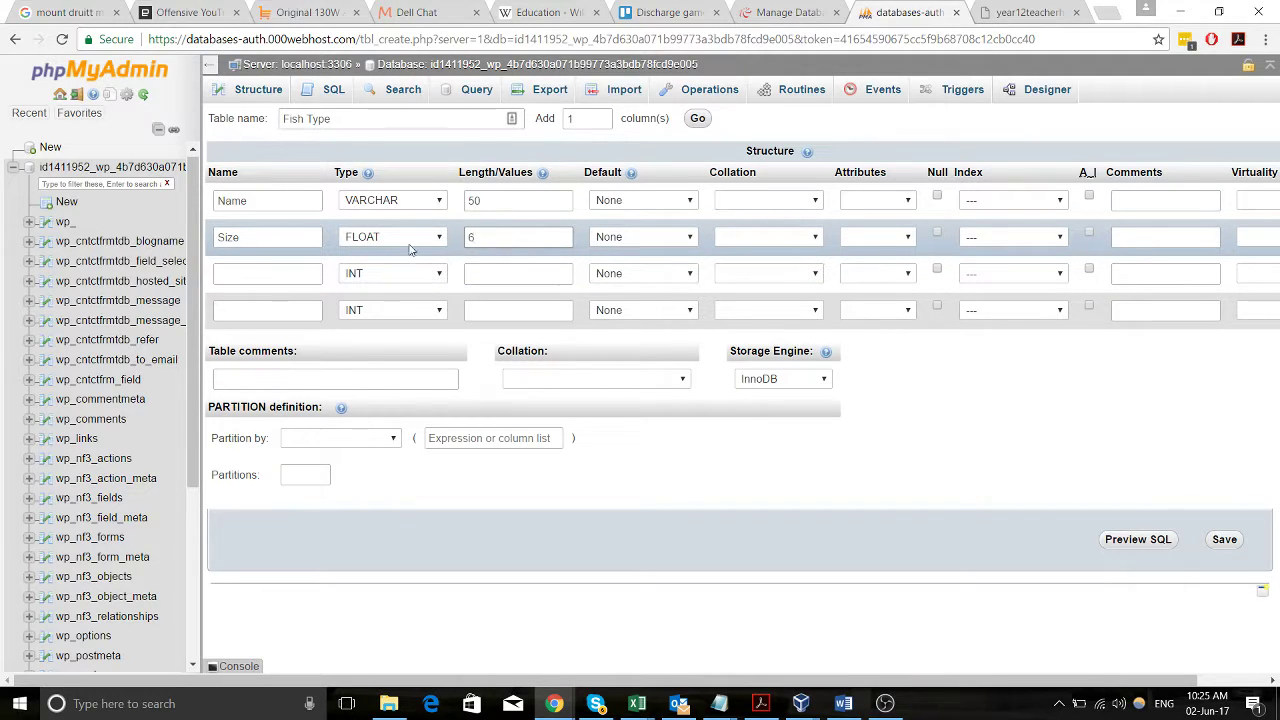
Check the fish type field list in Notepad and define the third column as temperament, with type VARCHAR and length 30.
{"action": "left_click", "coordinate": [286, 272]}
{"action": "key", "text": "alt+Tab"}
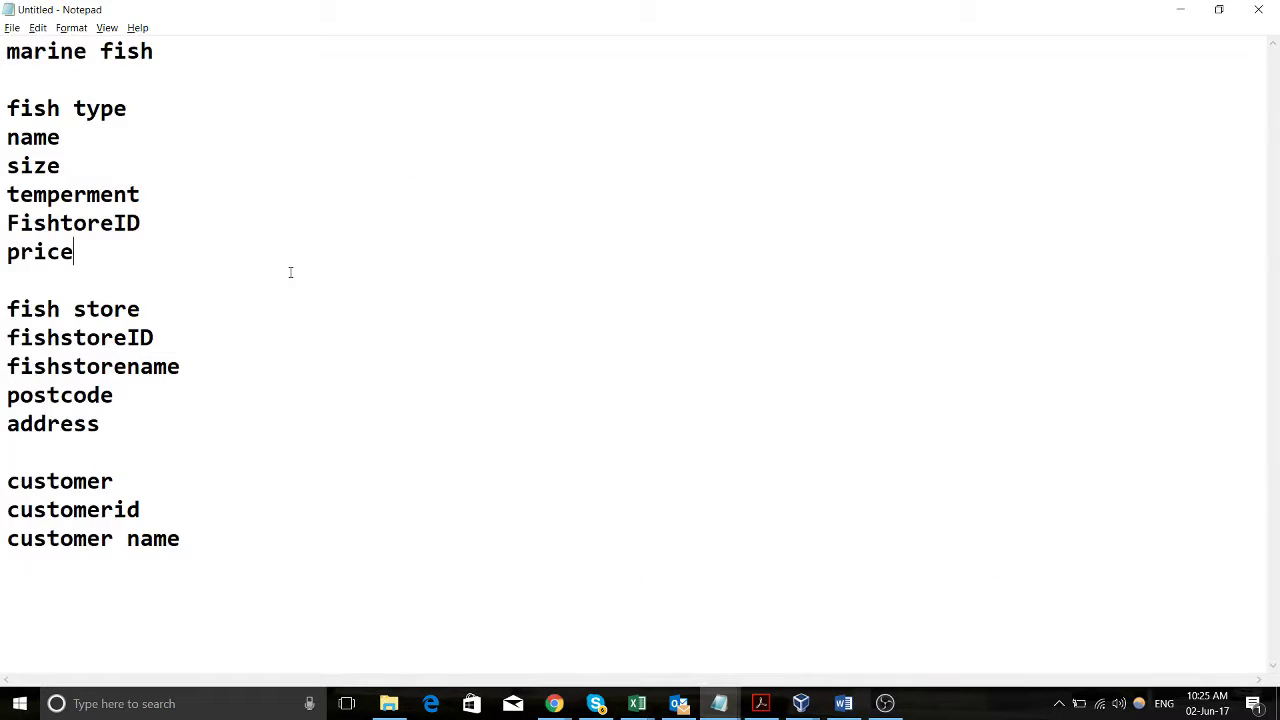
{"action": "key", "text": "alt+Tab"}
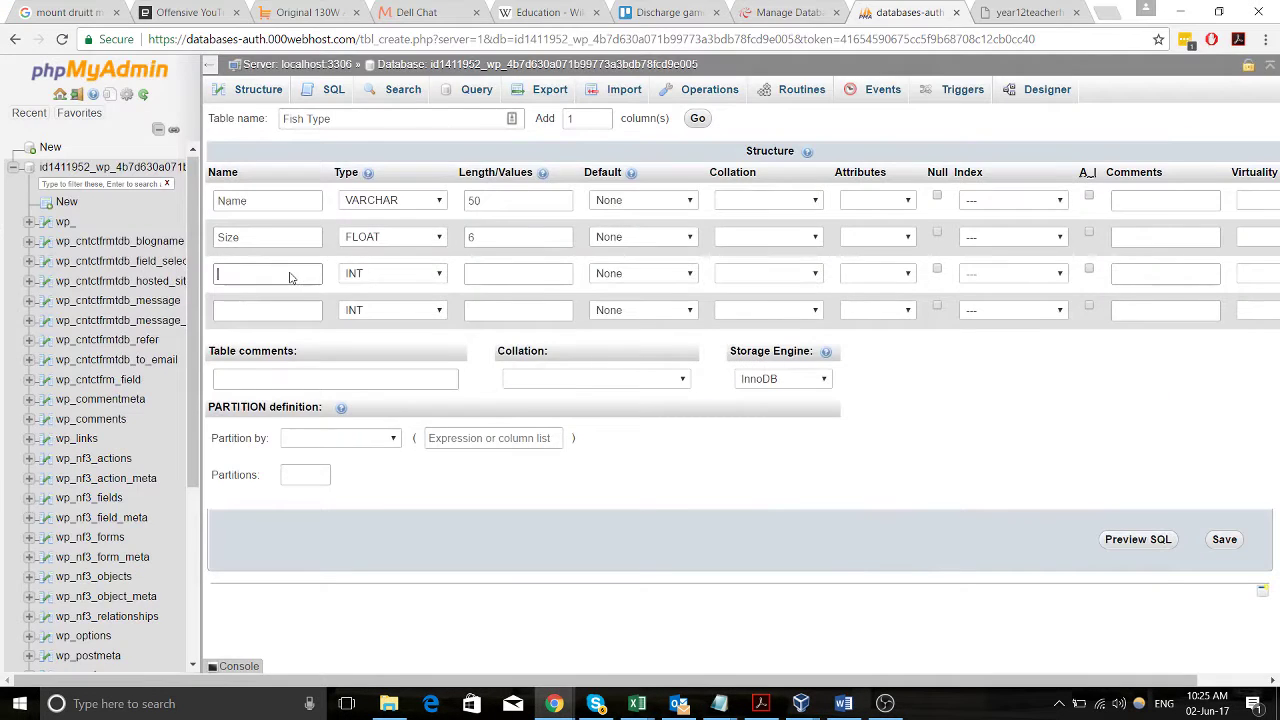
{"action": "key", "text": "alt+Tab"}
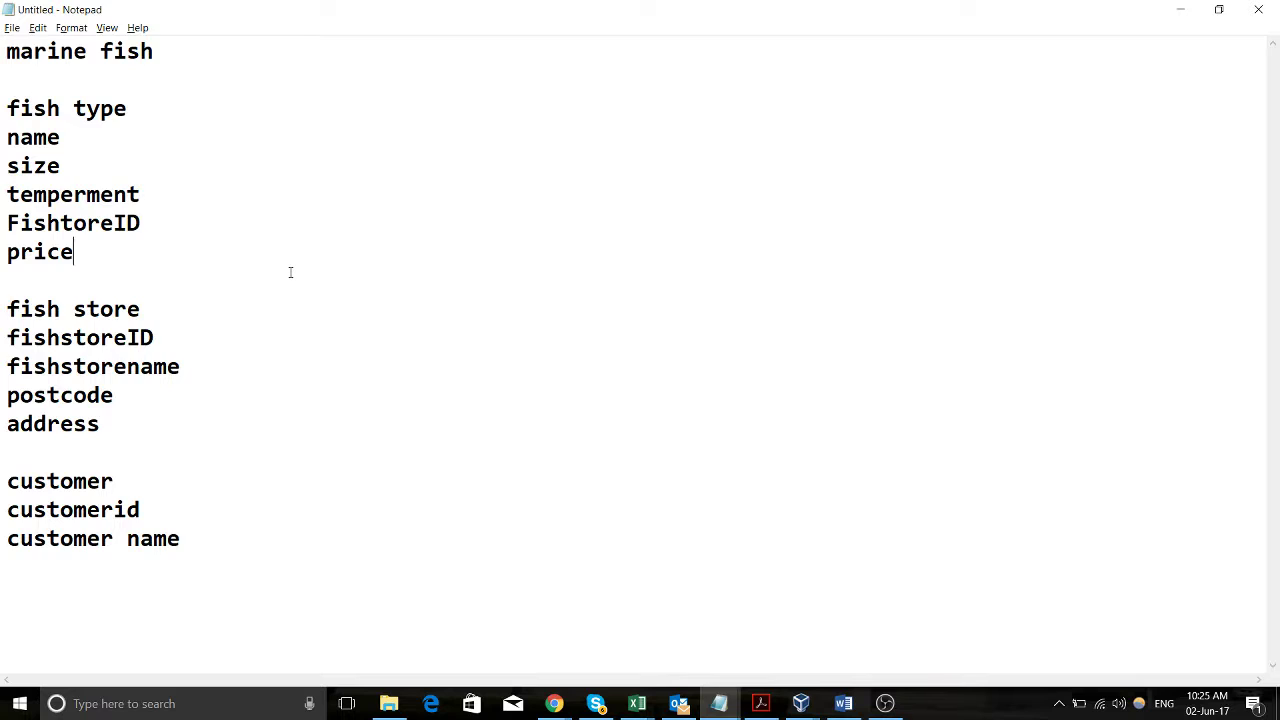
{"action": "key", "text": "alt+Tab"}
{"action": "key", "text": "alt+Tab"}
{"action": "key", "text": "alt+Tab"}
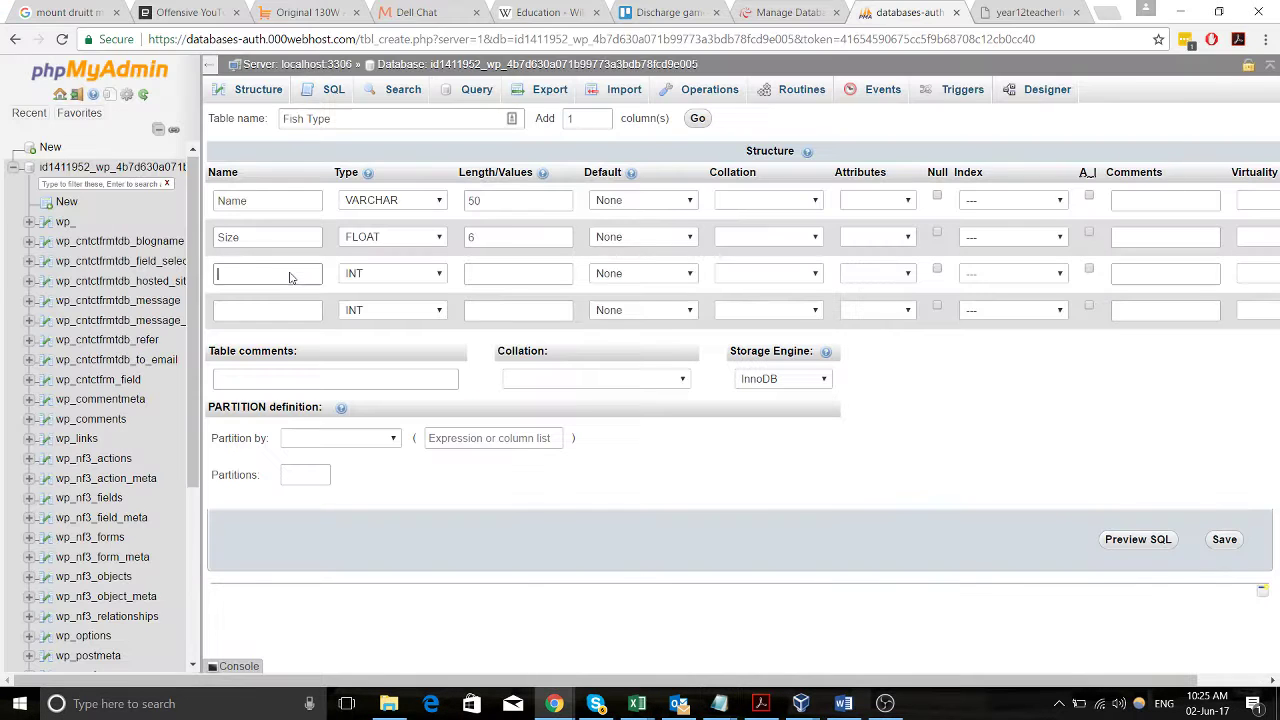
{"action": "type", "text": "temperament"}
{"action": "key", "text": "Tab"}
{"action": "key", "text": "v"}
{"action": "key", "text": "Tab"}
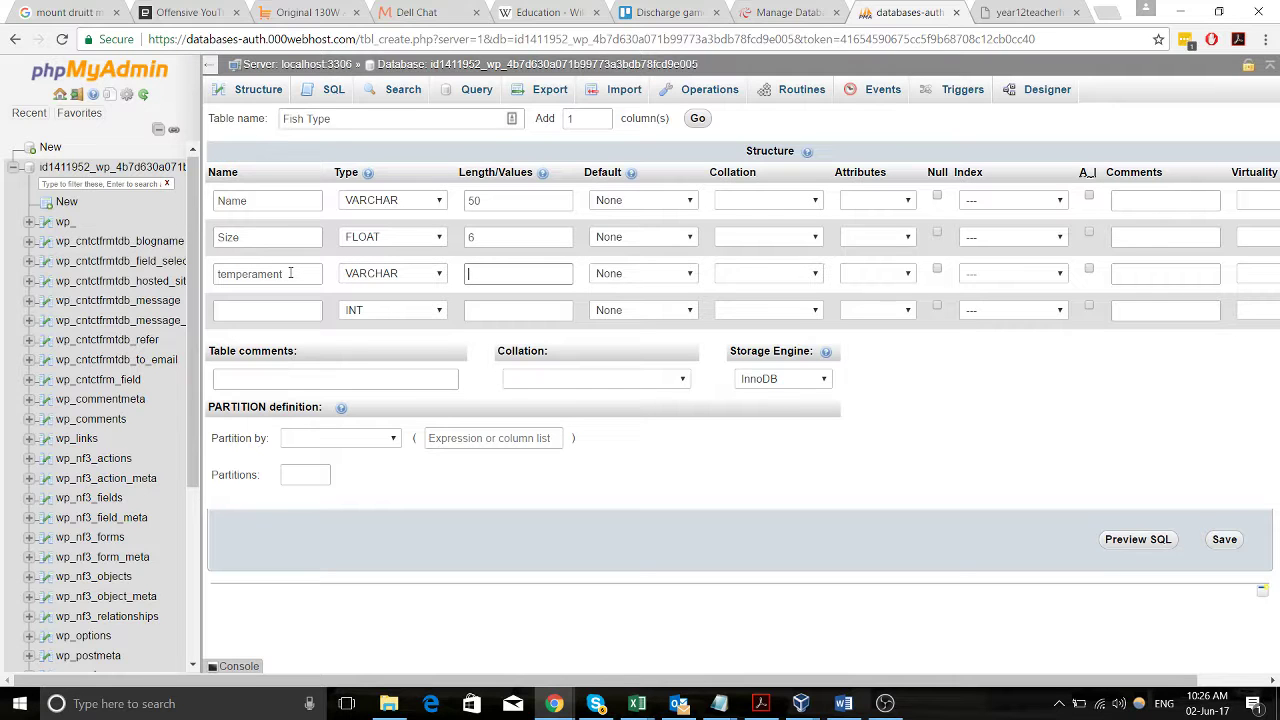
{"action": "type", "text": "30"}
Check the field list in Notepad again and name the table's fourth column FishID.
{"action": "left_click", "coordinate": [272, 308]}
{"action": "key", "text": "alt+Tab"}
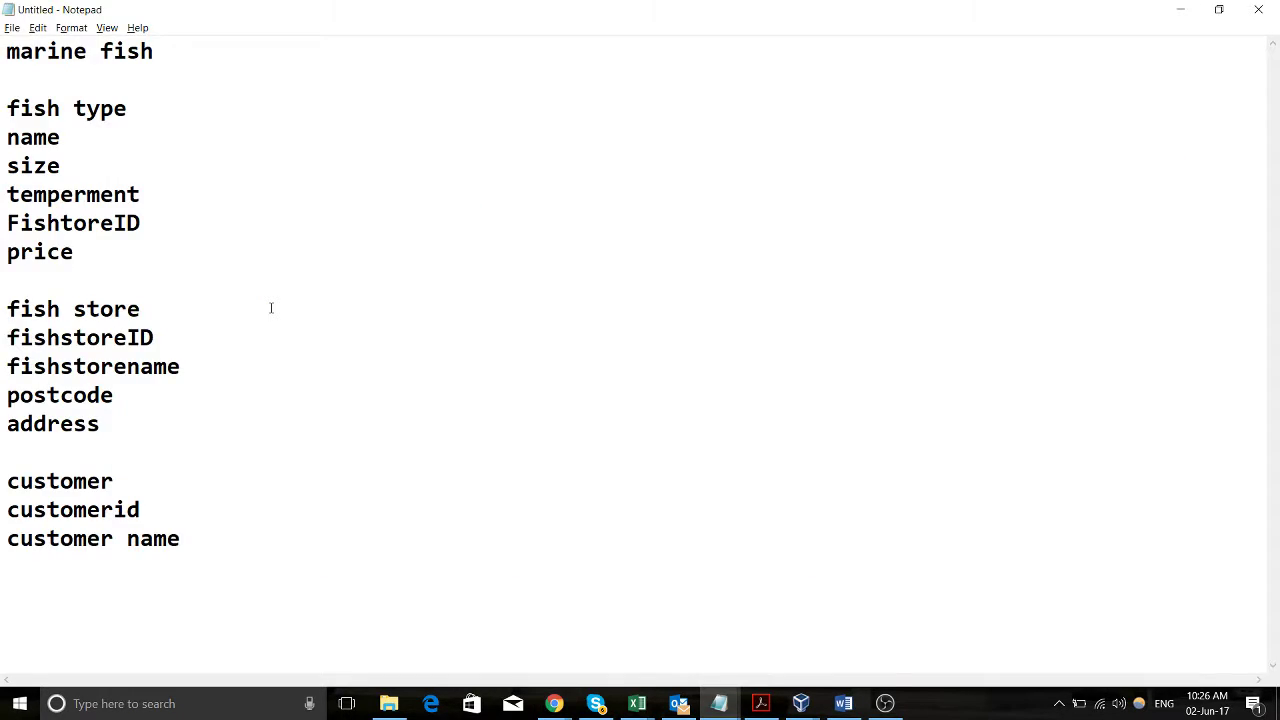
{"action": "key", "text": "alt+Tab"}
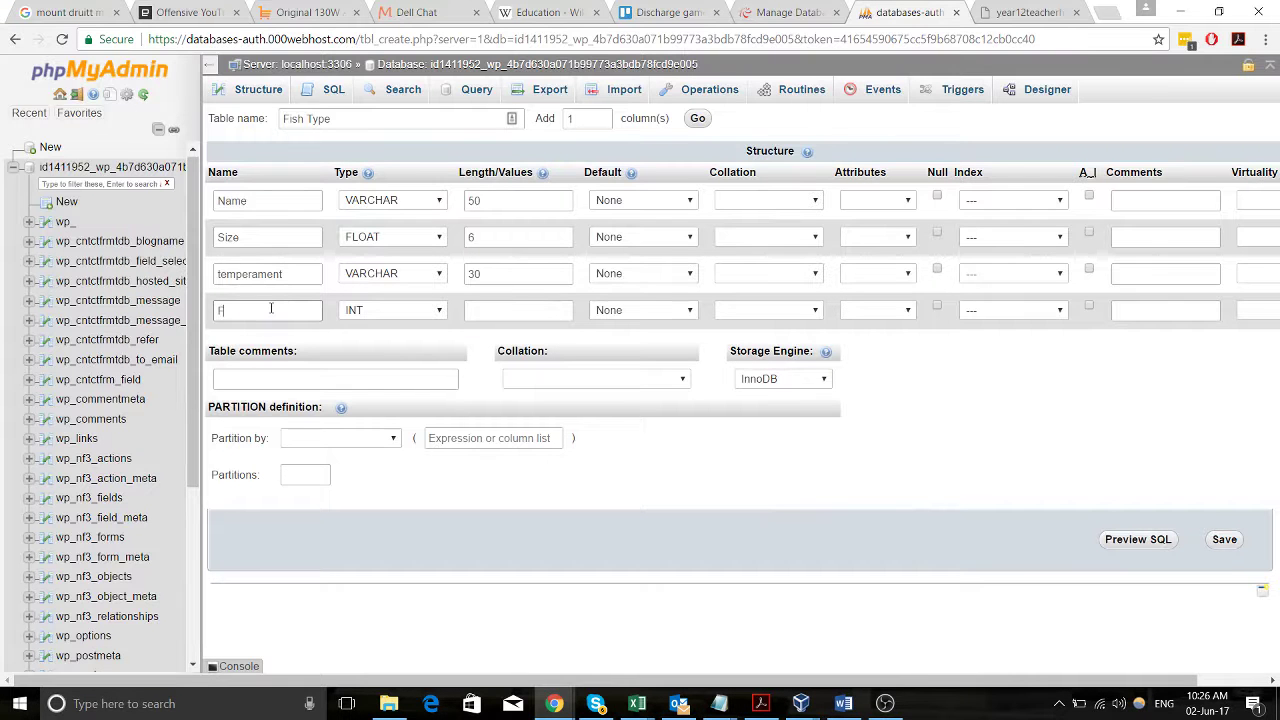
{"action": "type", "text": "Fishtore"}
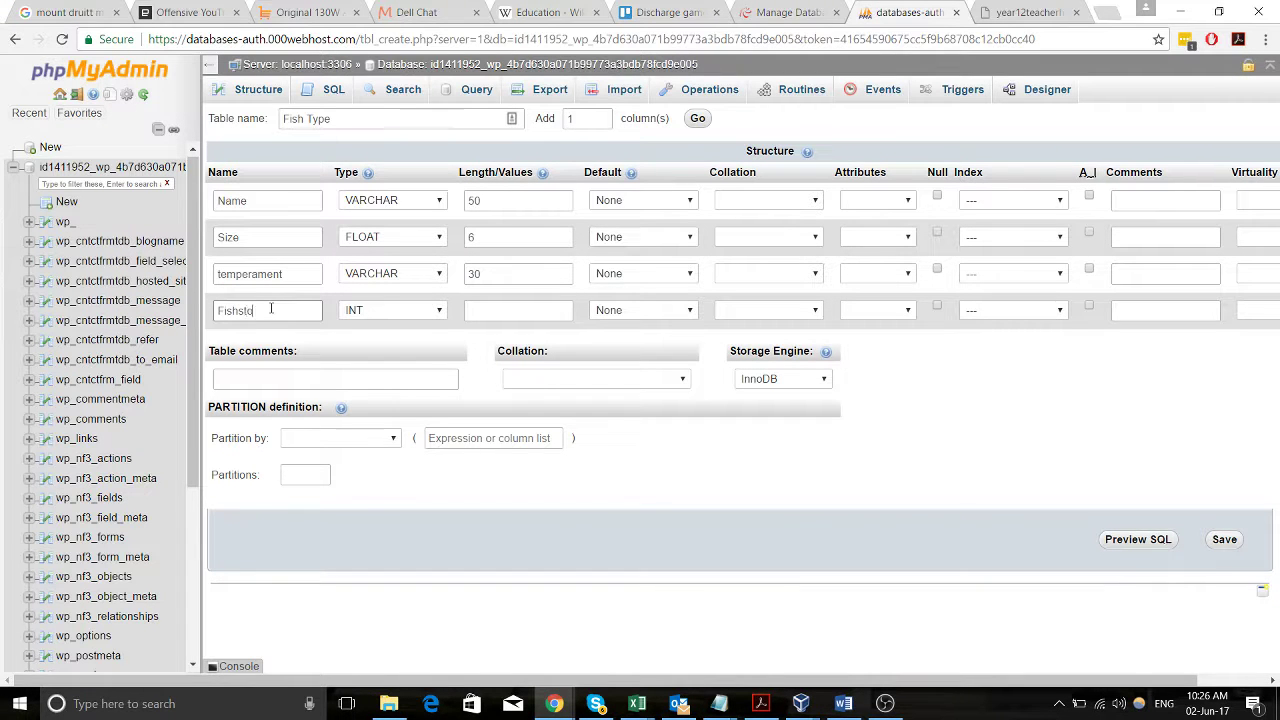
{"action": "key", "text": "alt+Tab"}
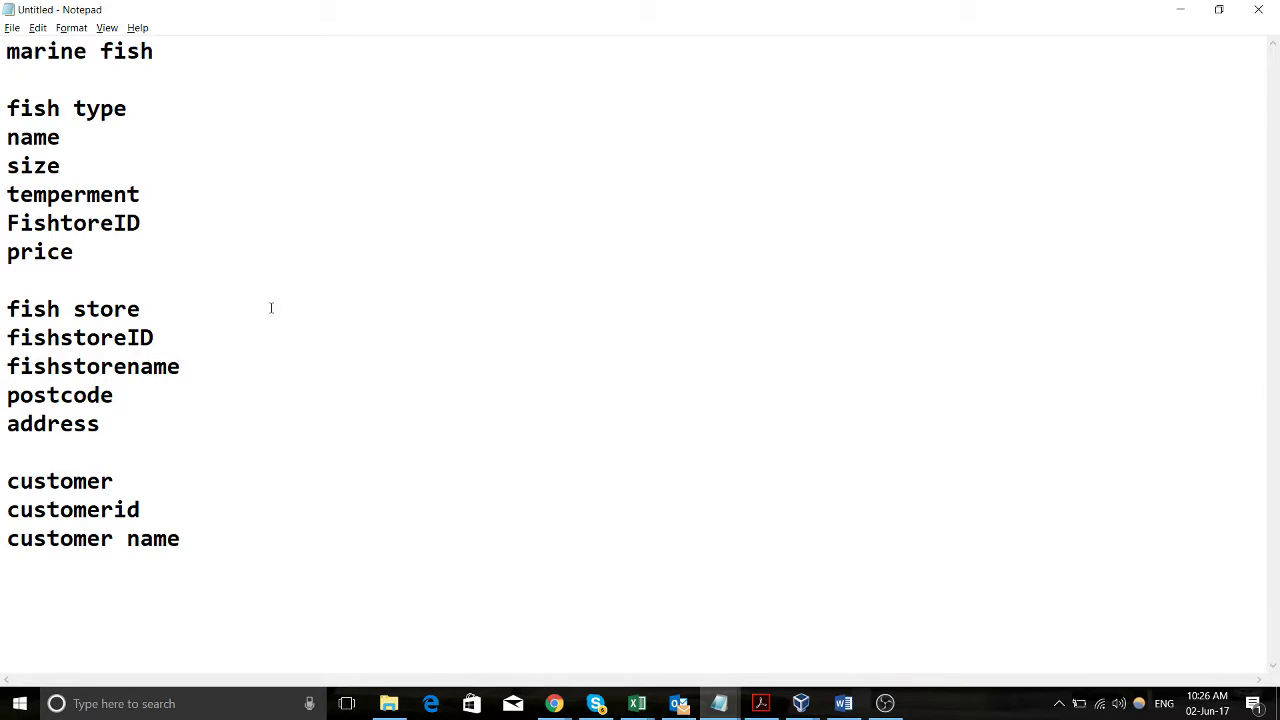
{"action": "key", "text": "alt+Tab"}
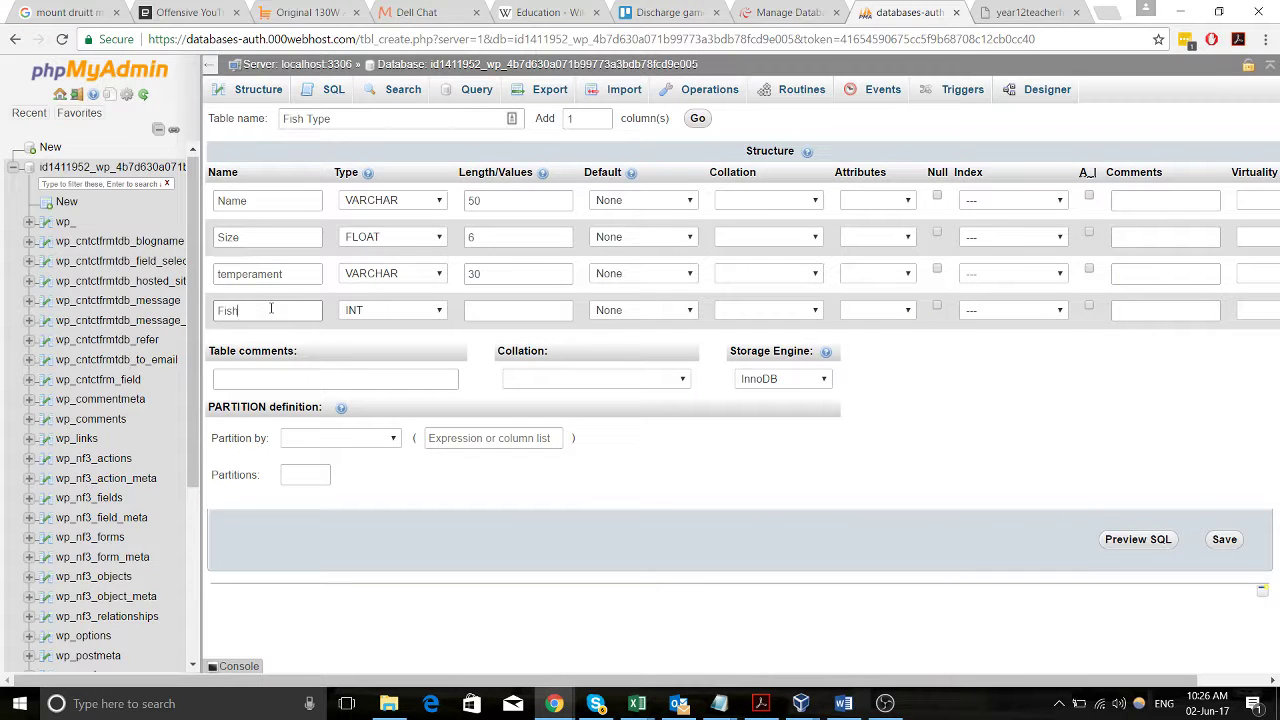
{"action": "type", "text": "ID"}
{"action": "key", "text": "Tab"}
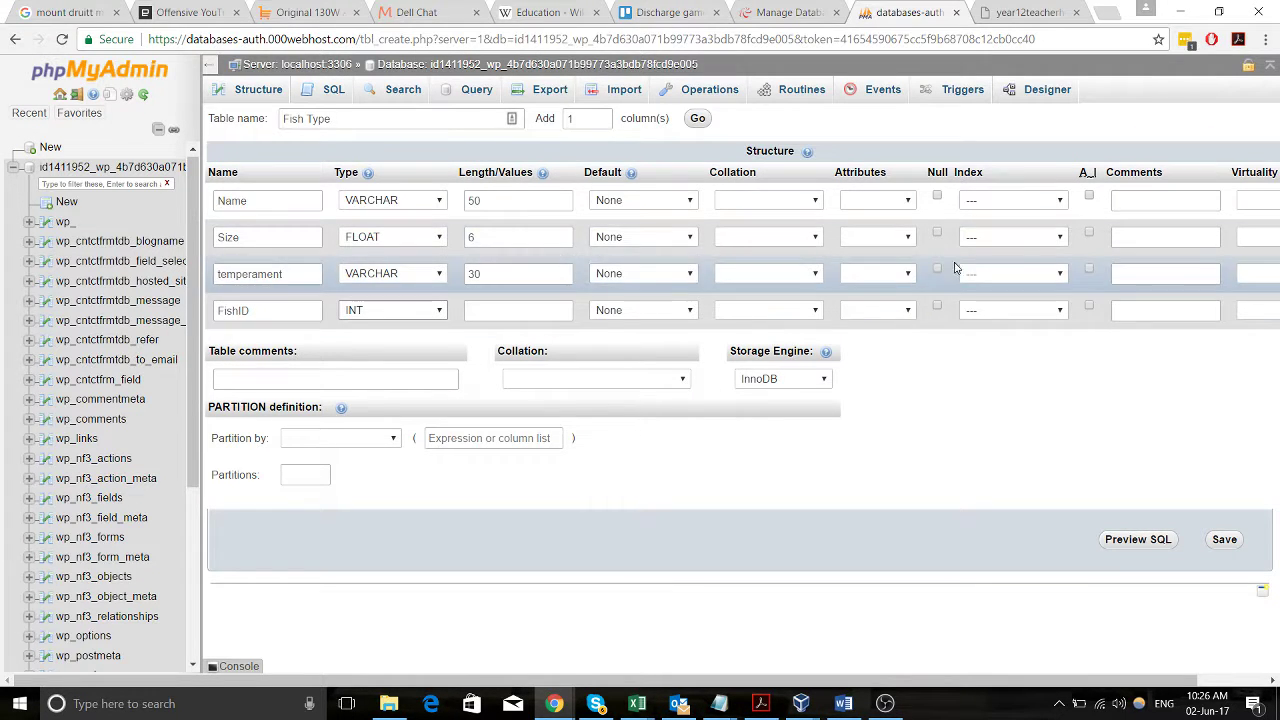
Make FishID an auto-incrementing primary key with length 10, and save the Fish Type table.
{"action": "left_click", "coordinate": [1089, 306]}
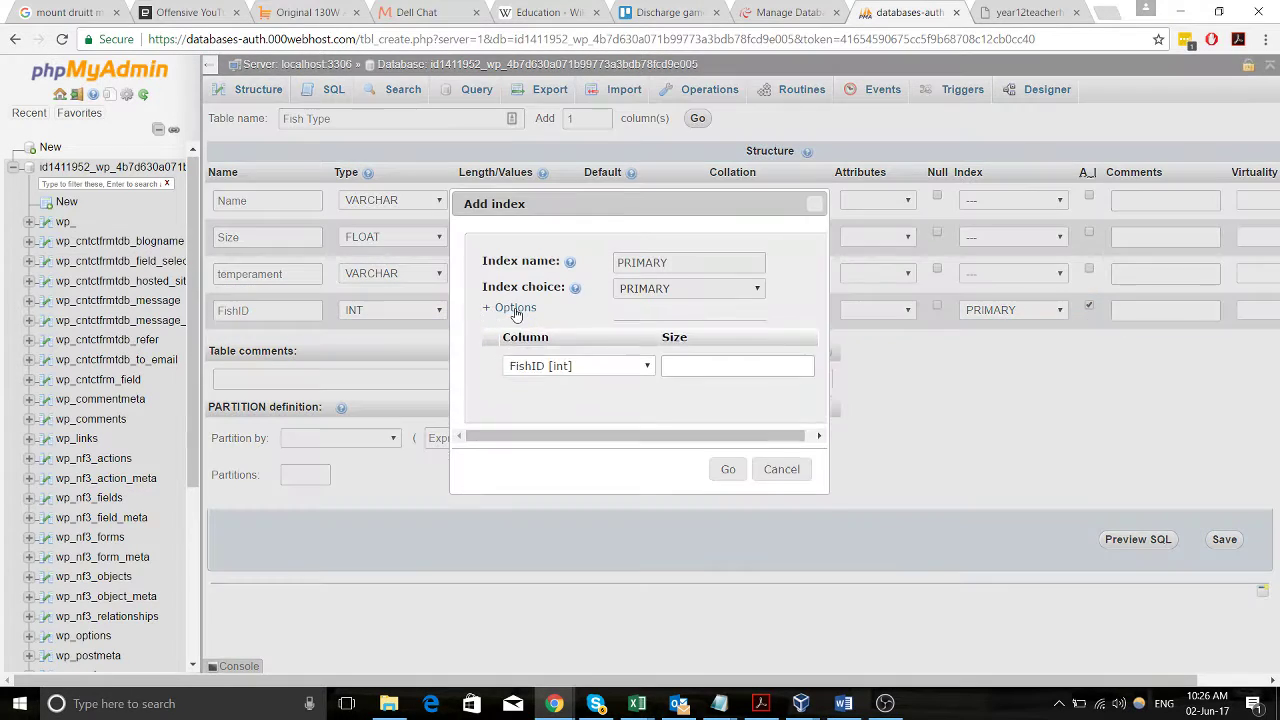
{"action": "left_click", "coordinate": [508, 307]}
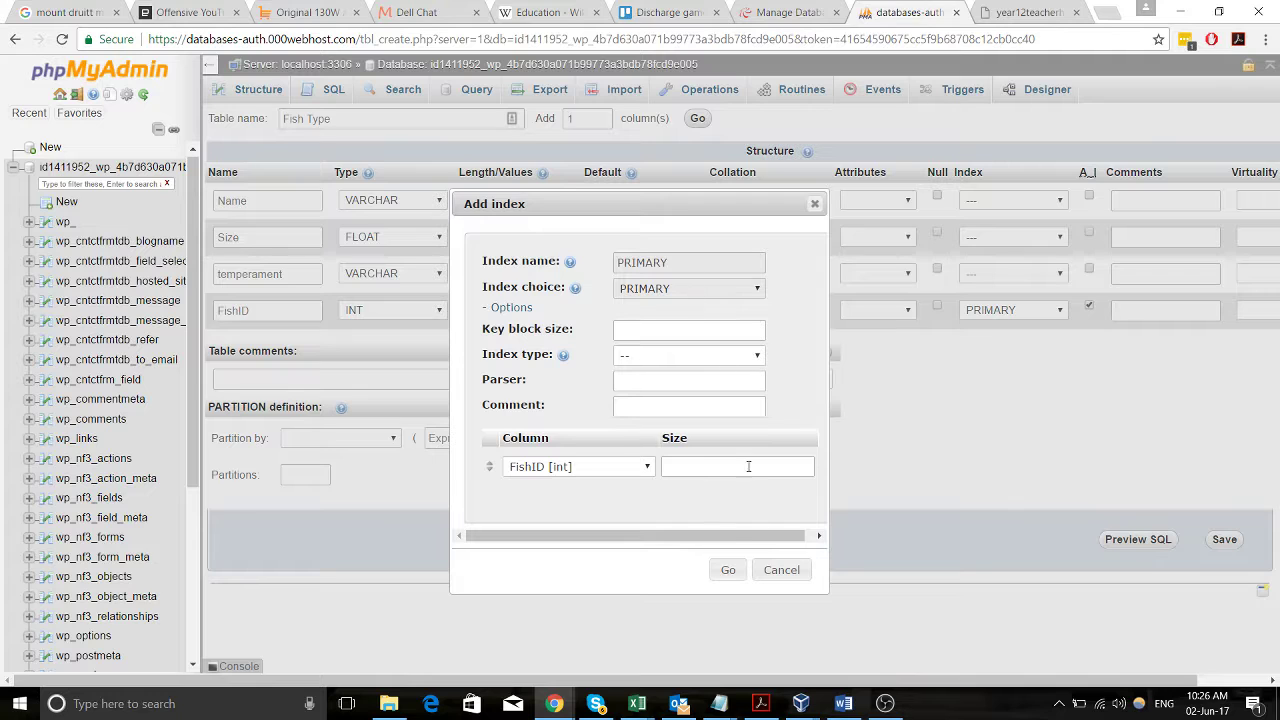
{"action": "left_click", "coordinate": [731, 571]}
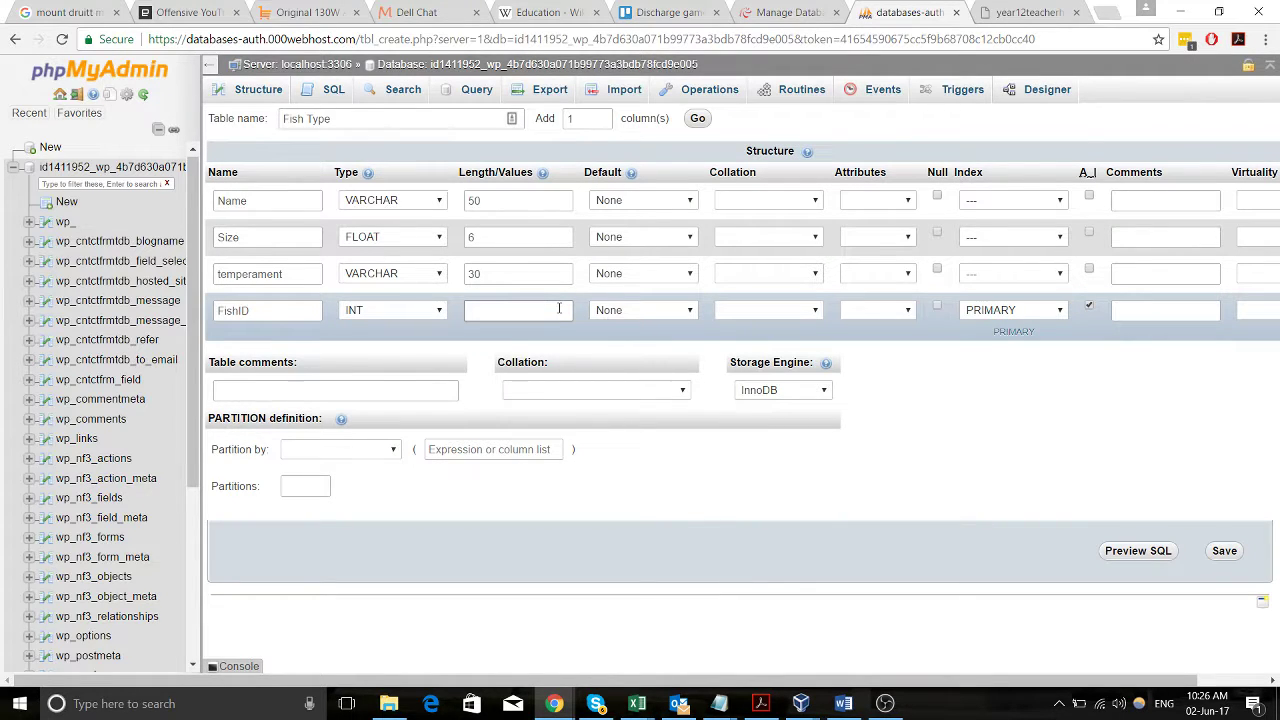
{"action": "type", "text": "10"}
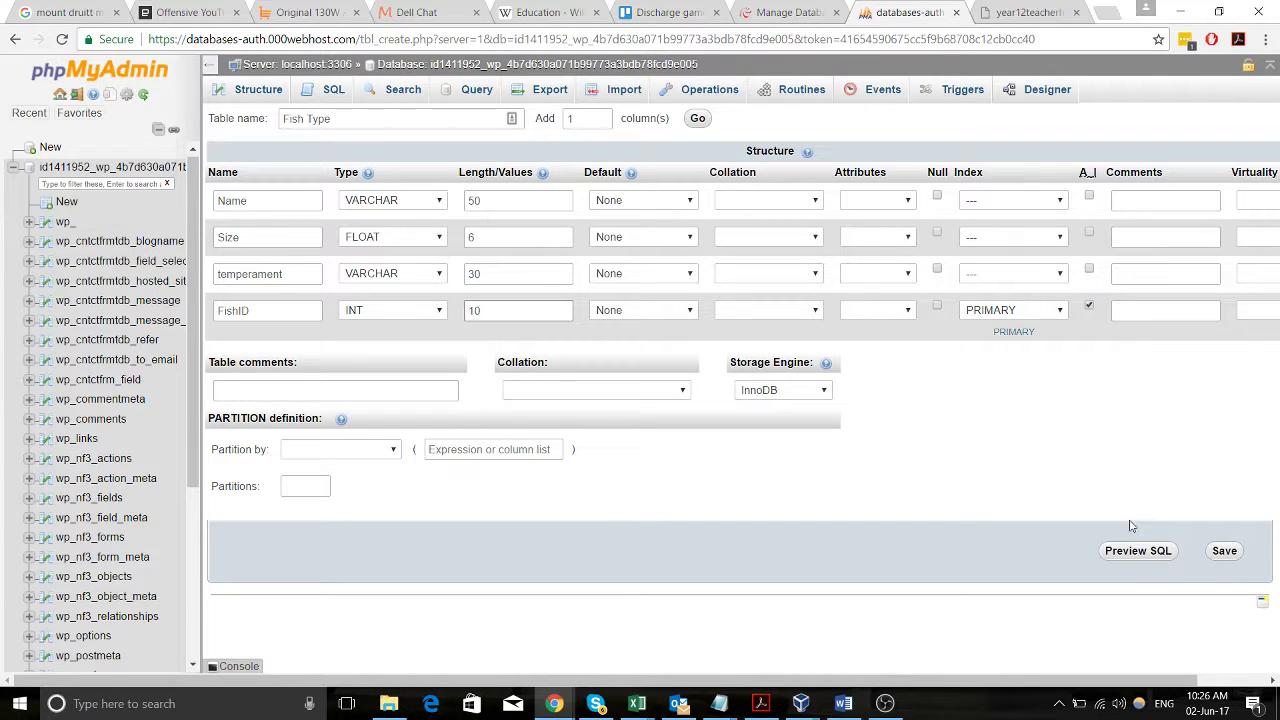
{"action": "left_click", "coordinate": [1228, 554]}
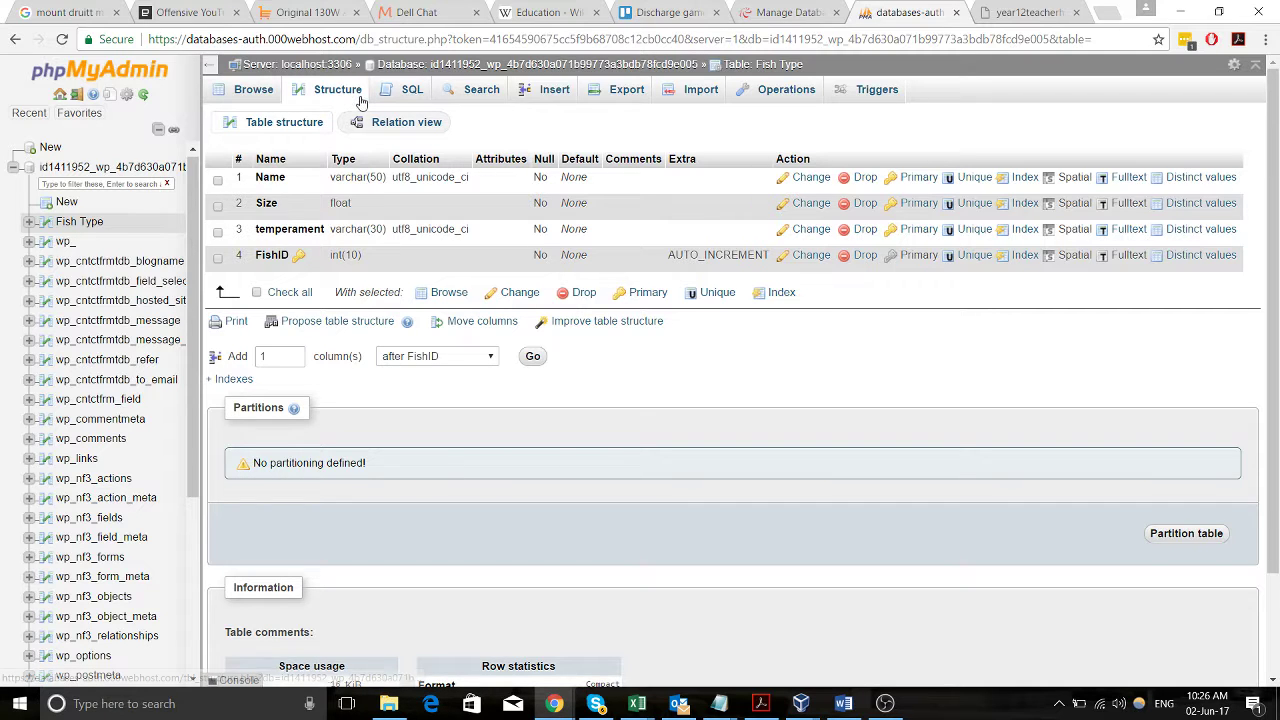
Examine the Fish Type table's structure, its default SQL query, the row insertion form with its functions, and the table's data view.
{"action": "scroll", "coordinate": [444, 347], "scroll_direction": "down", "scroll_amount": 2}
{"action": "scroll", "coordinate": [444, 347], "scroll_direction": "up", "scroll_amount": 2}
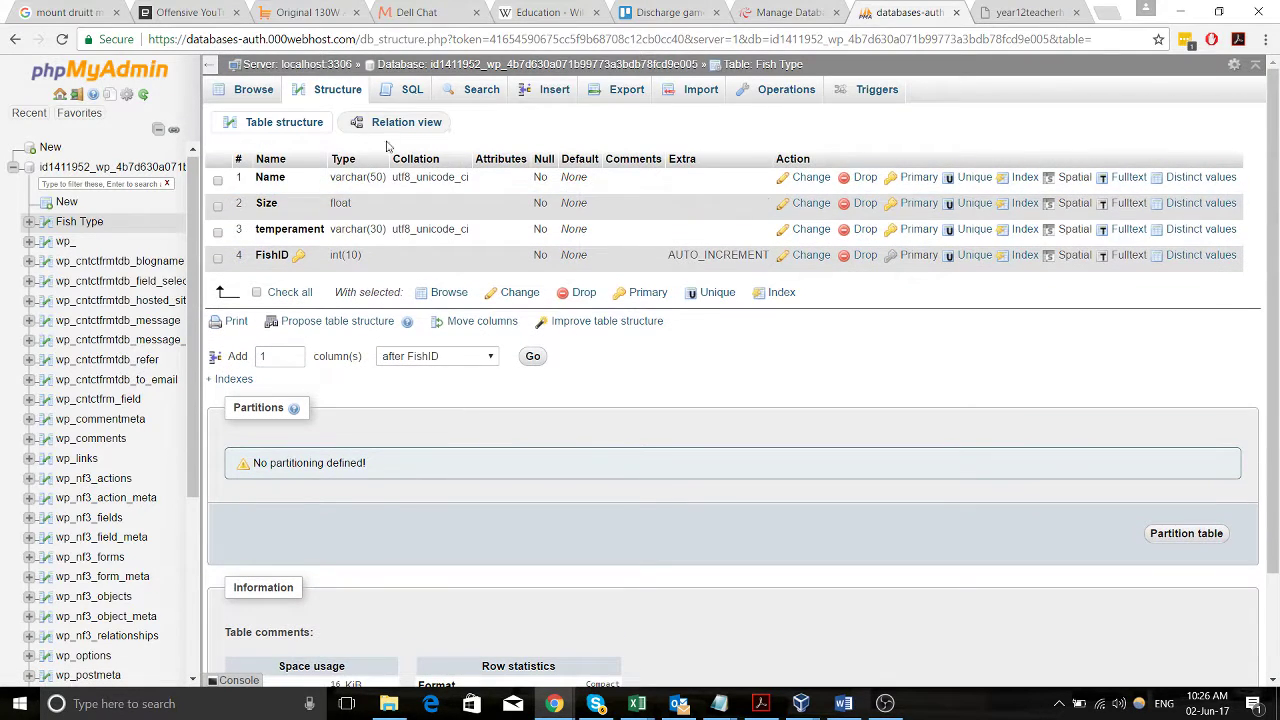
{"action": "left_click", "coordinate": [413, 90]}
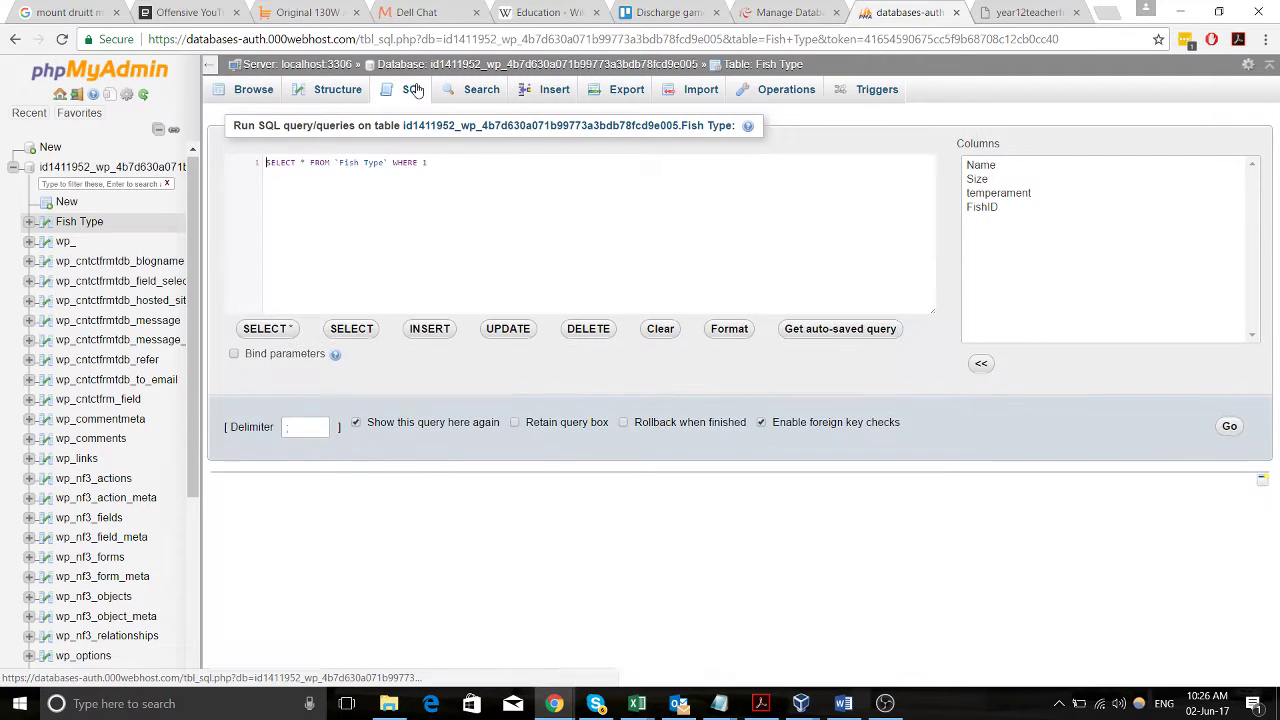
{"action": "key", "text": "ctrl+a"}
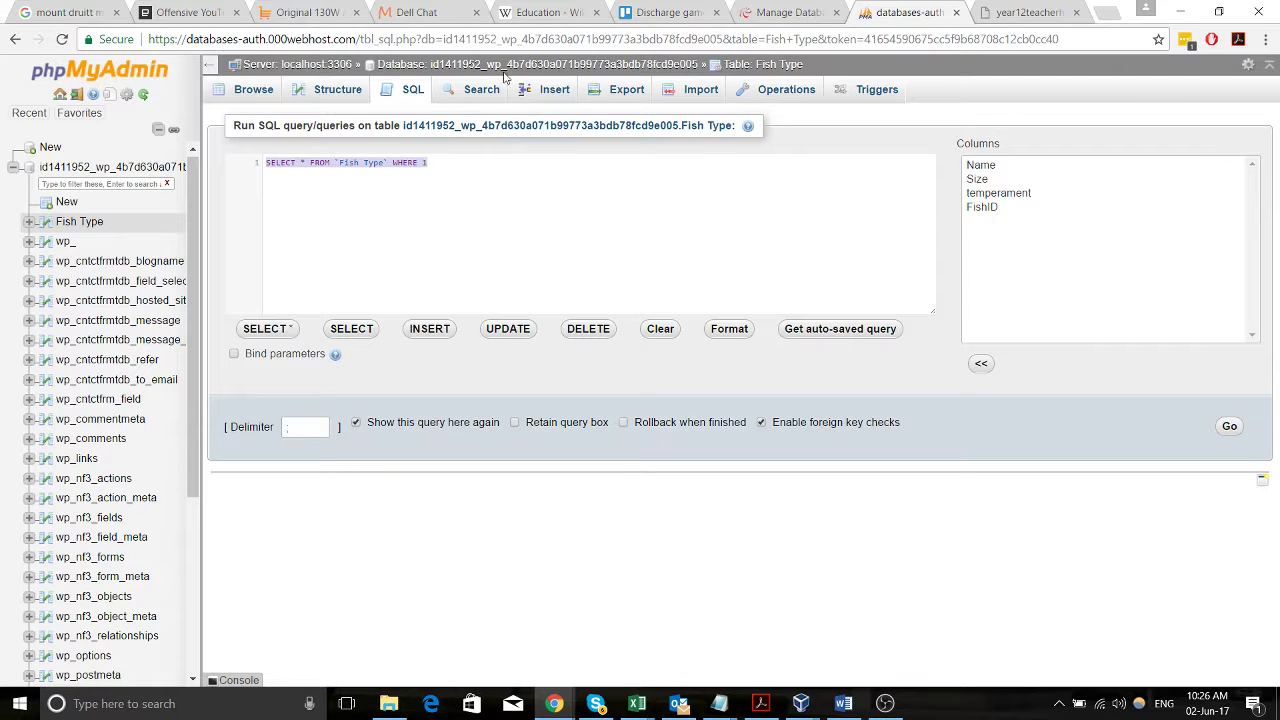
{"action": "left_click", "coordinate": [540, 95]}
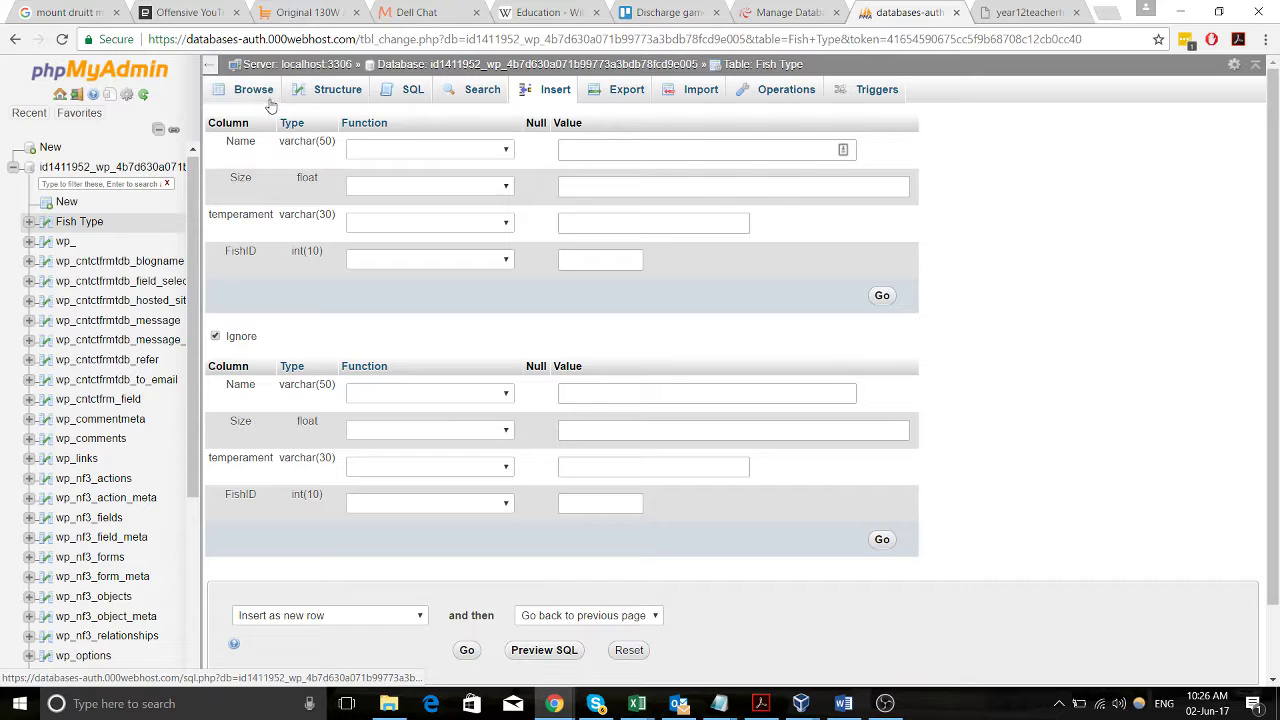
{"action": "left_click", "coordinate": [379, 150]}
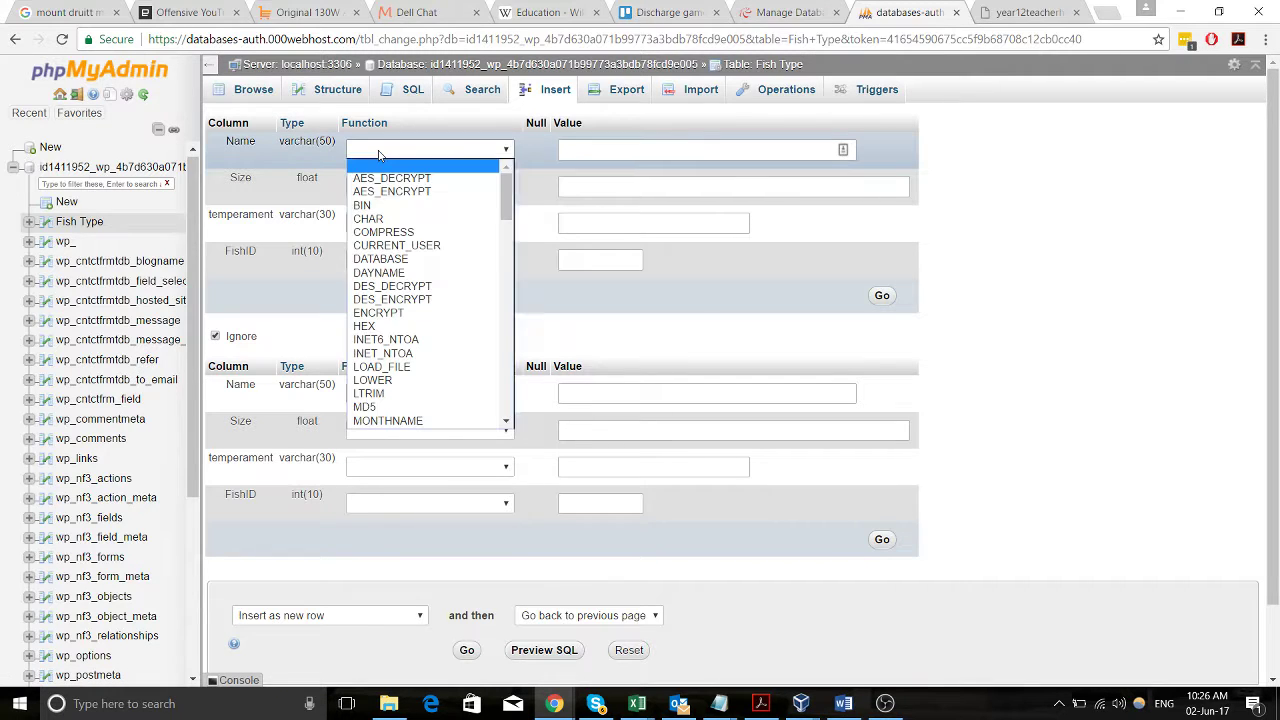
{"action": "left_click", "coordinate": [255, 92]}
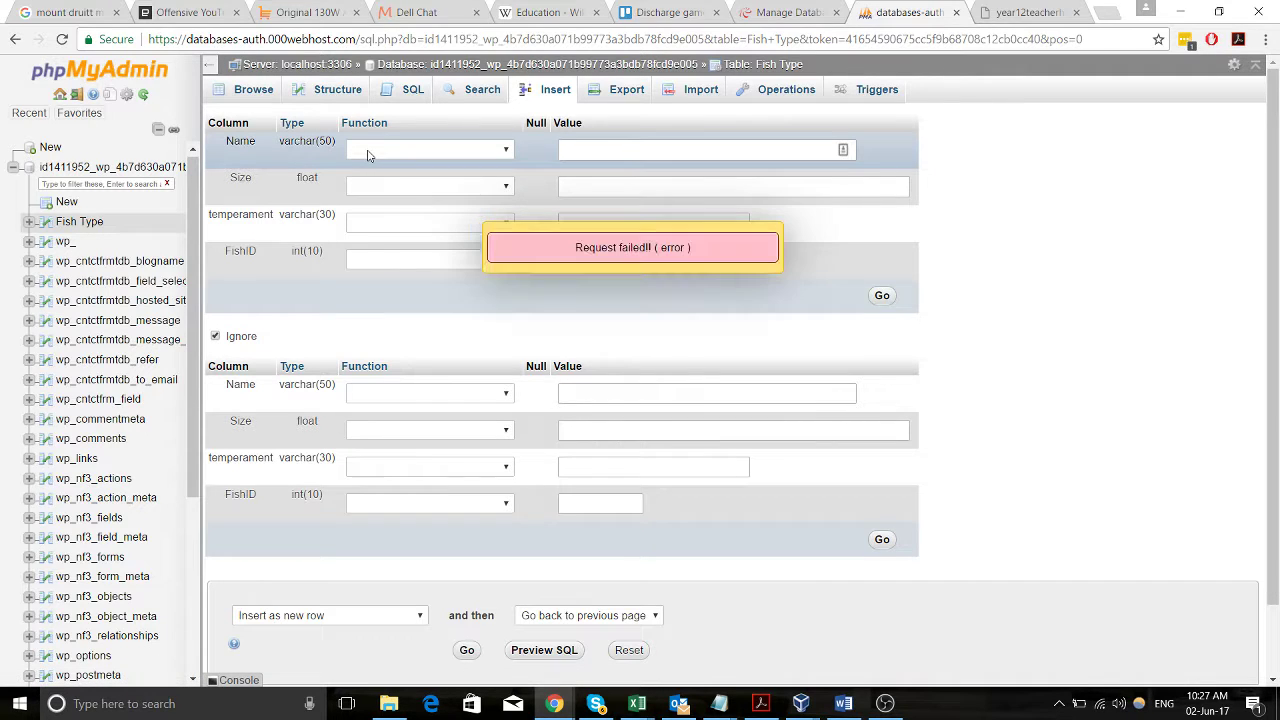
{"action": "left_click", "coordinate": [254, 90]}
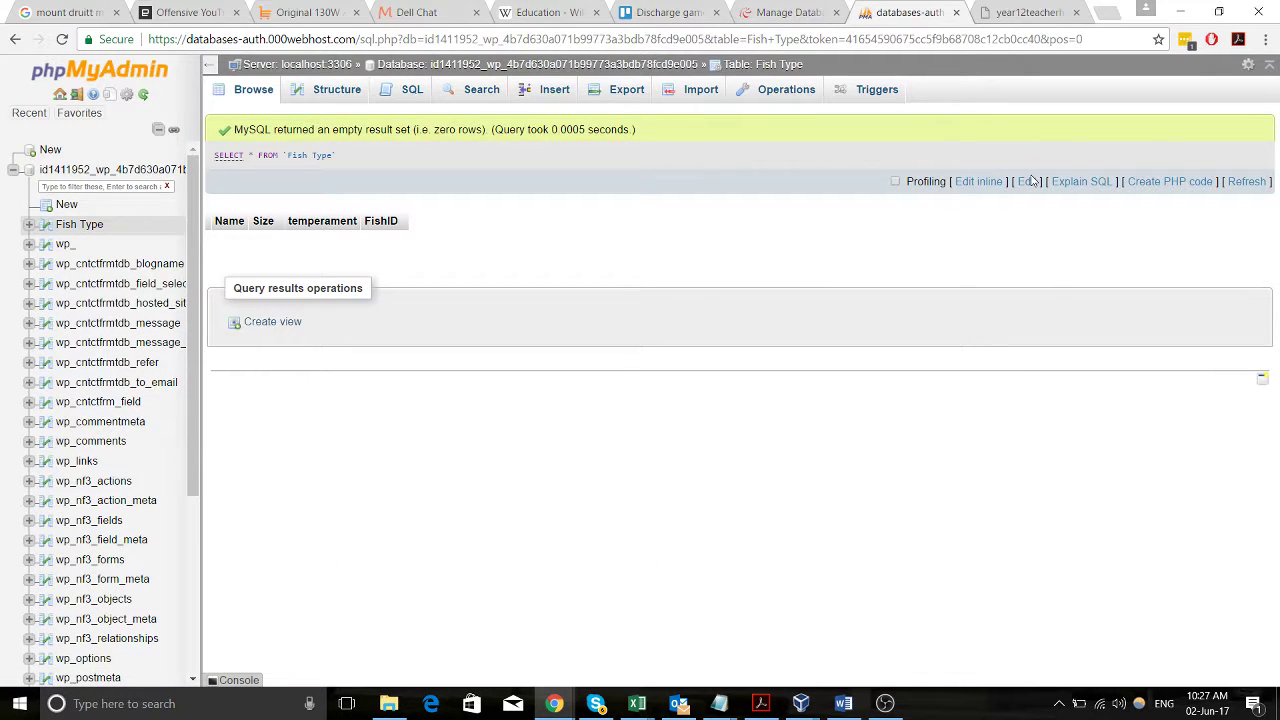
Compare the Fish Type structure with the Notepad field list and start adding one column after FishID.
{"action": "left_click", "coordinate": [331, 100]}
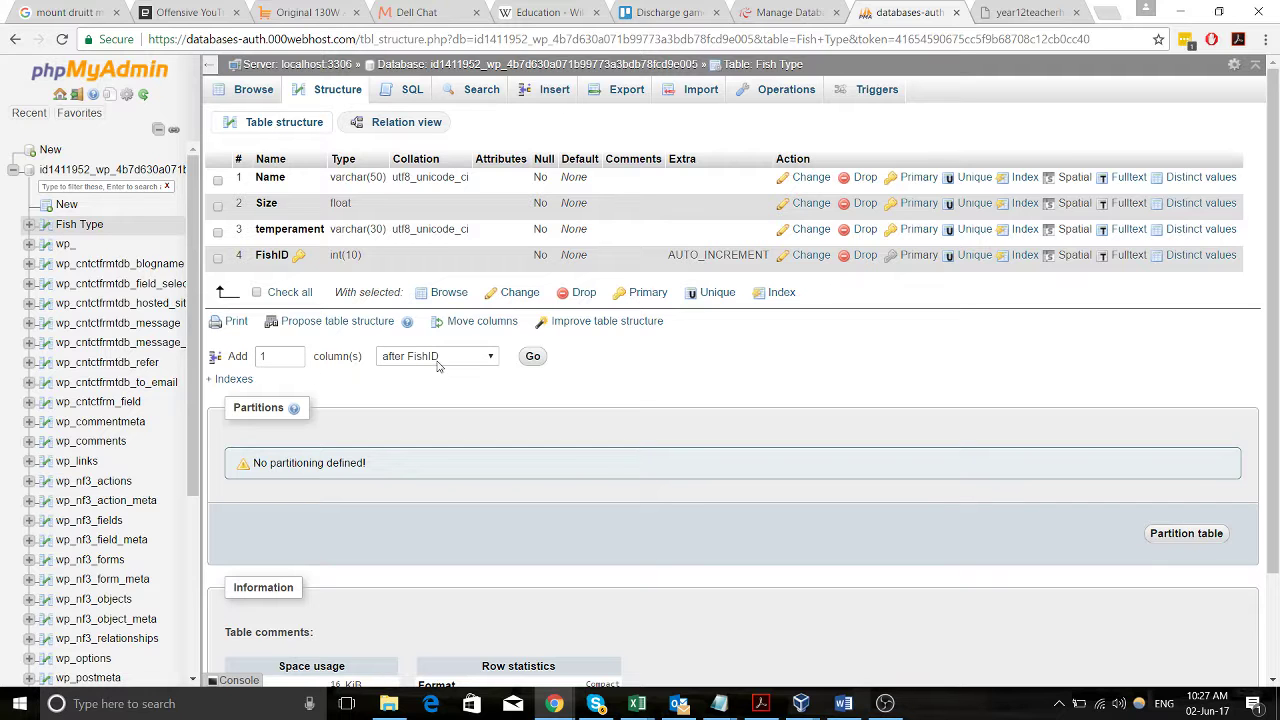
{"action": "key", "text": "alt+Tab"}
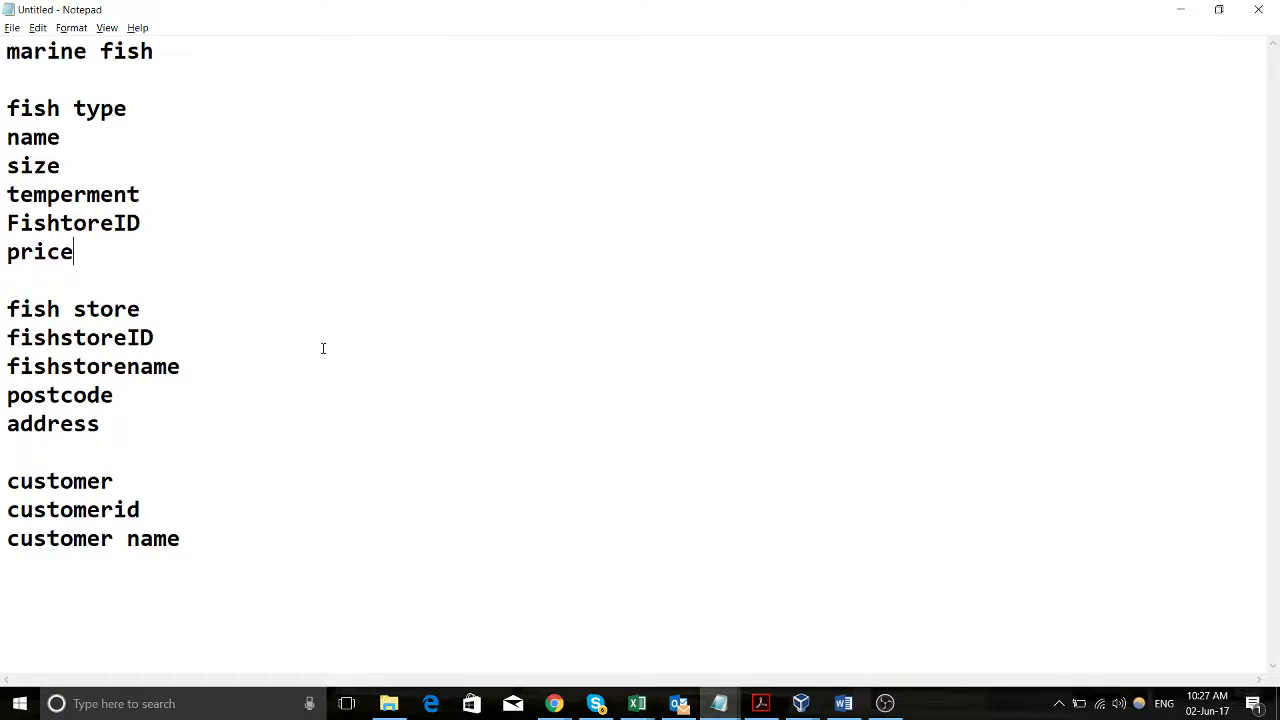
{"action": "key", "text": "alt+Tab"}
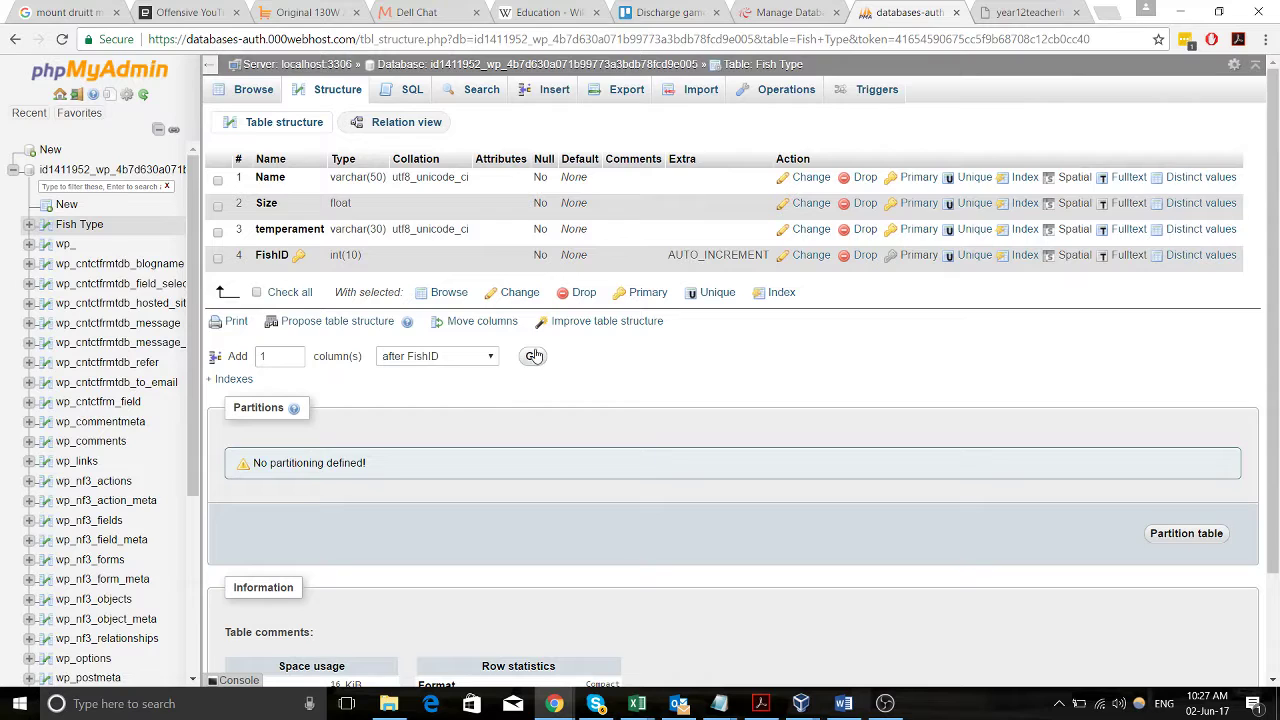
{"action": "left_click", "coordinate": [534, 357]}
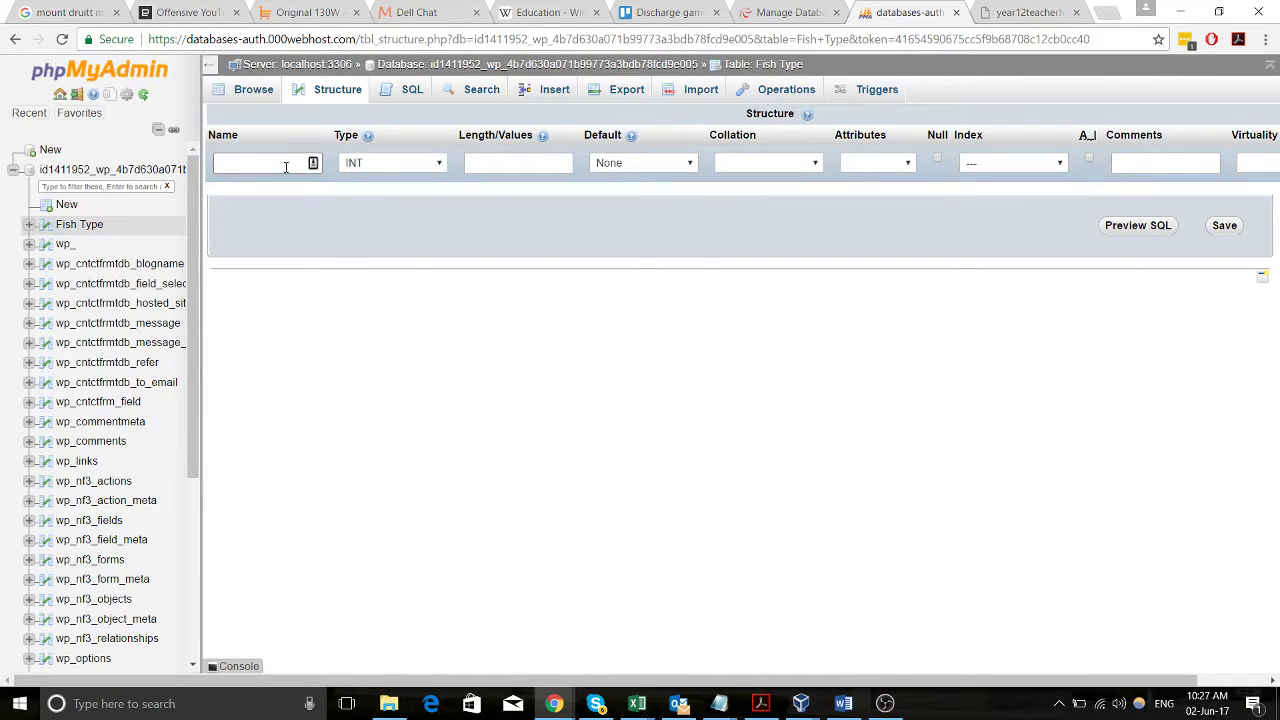
Define the new column as Price, with type INT and length 6, and save it to the table.
{"action": "left_click", "coordinate": [285, 167]}
{"action": "type", "text": "Price"}
{"action": "key", "text": "Tab"}
{"action": "key", "text": "alt+Tab"}
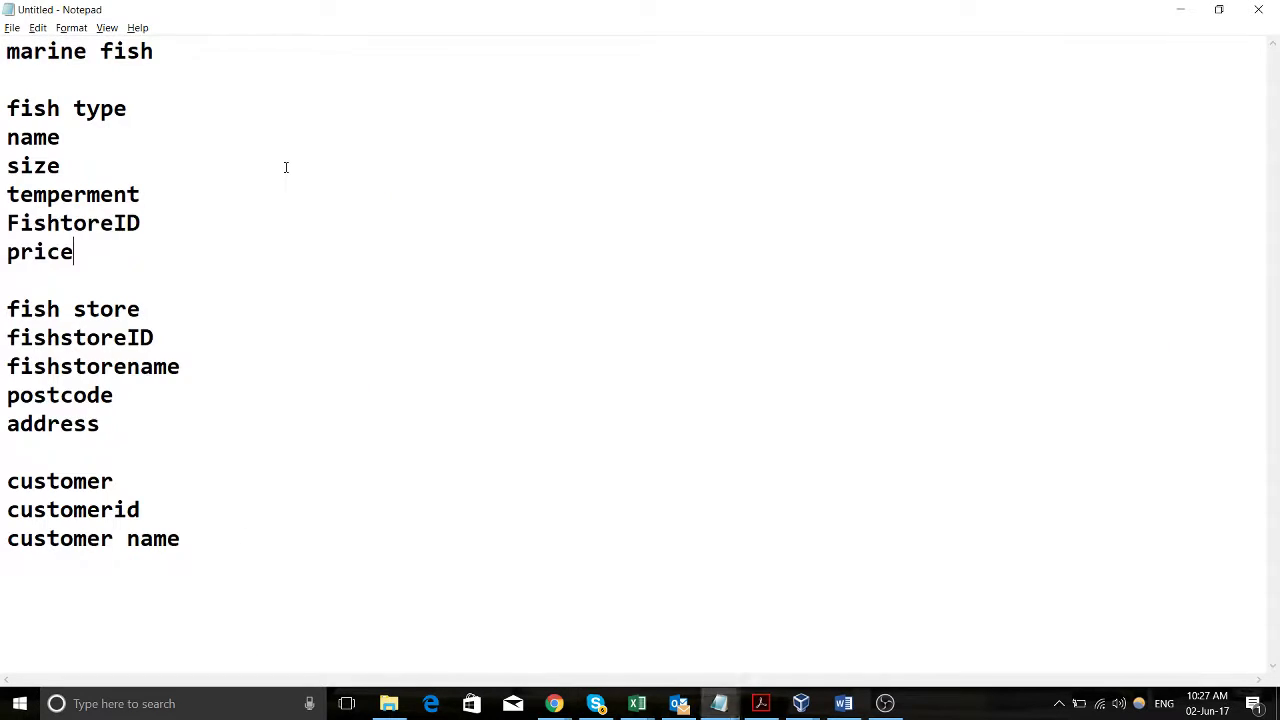
{"action": "key", "text": "alt+Tab"}
{"action": "key", "text": "Tab"}
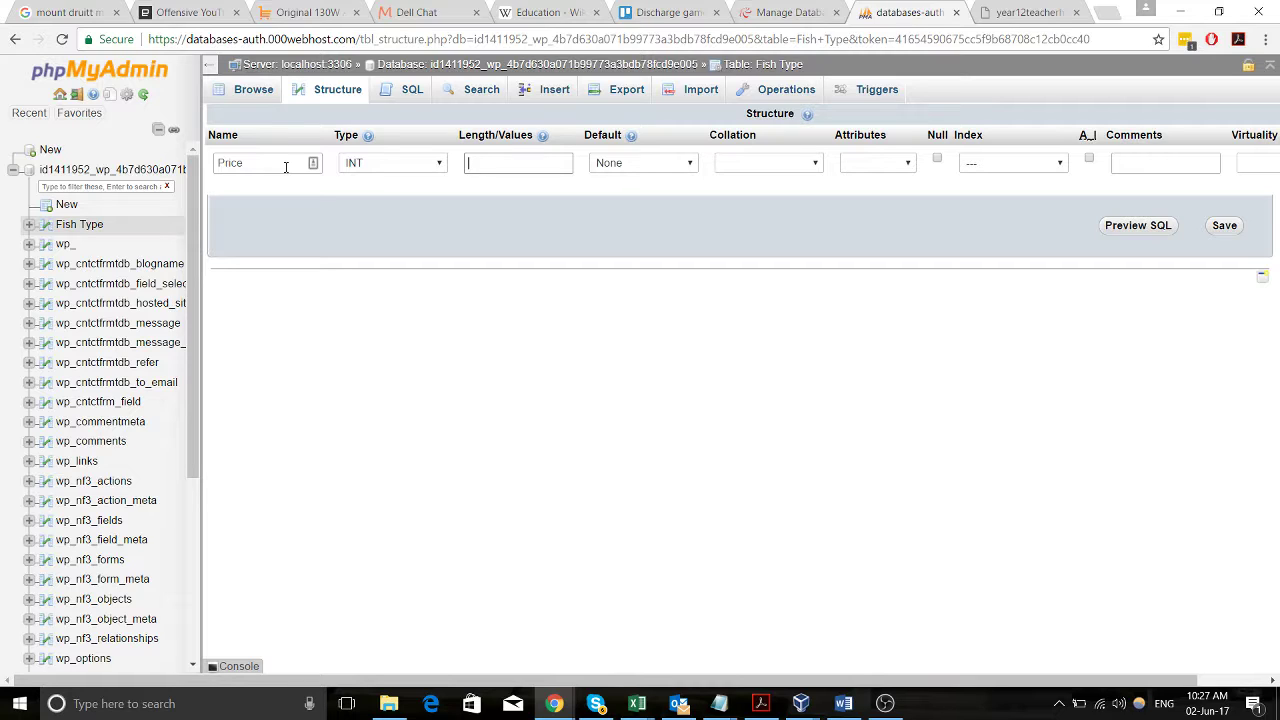
{"action": "type", "text": "6"}
{"action": "left_click", "coordinate": [398, 166]}
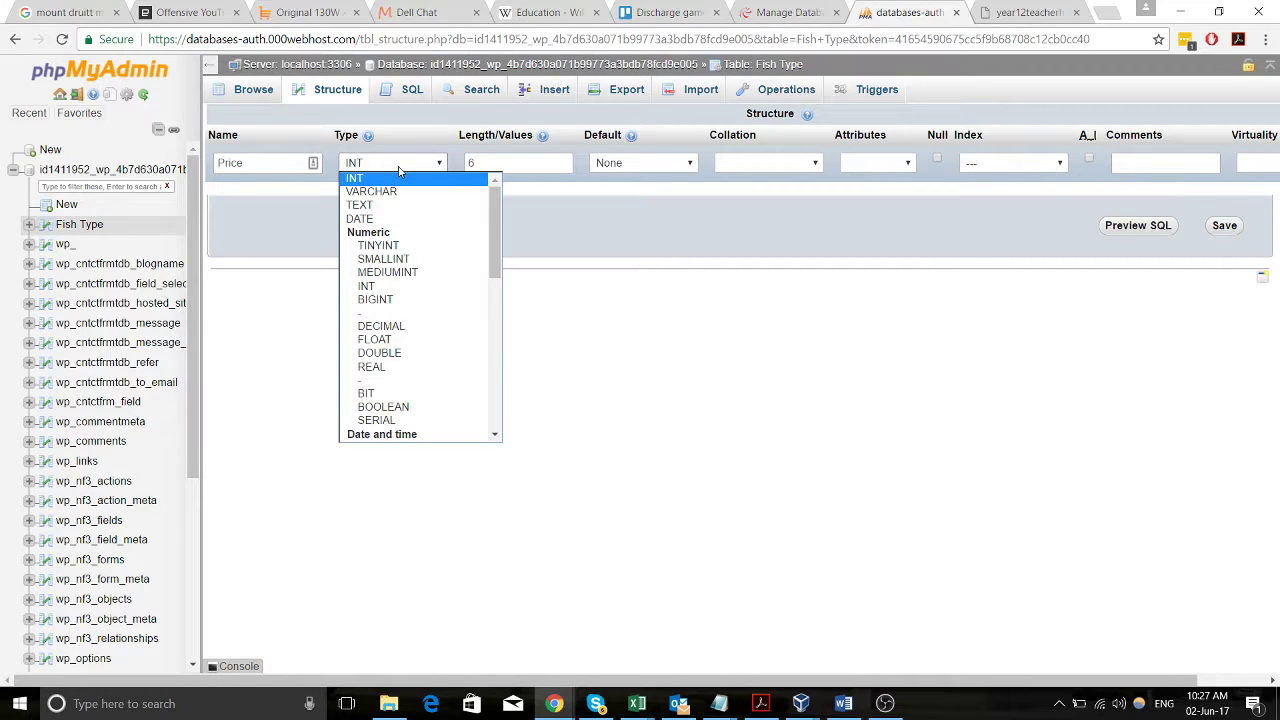
{"action": "left_click", "coordinate": [829, 265]}
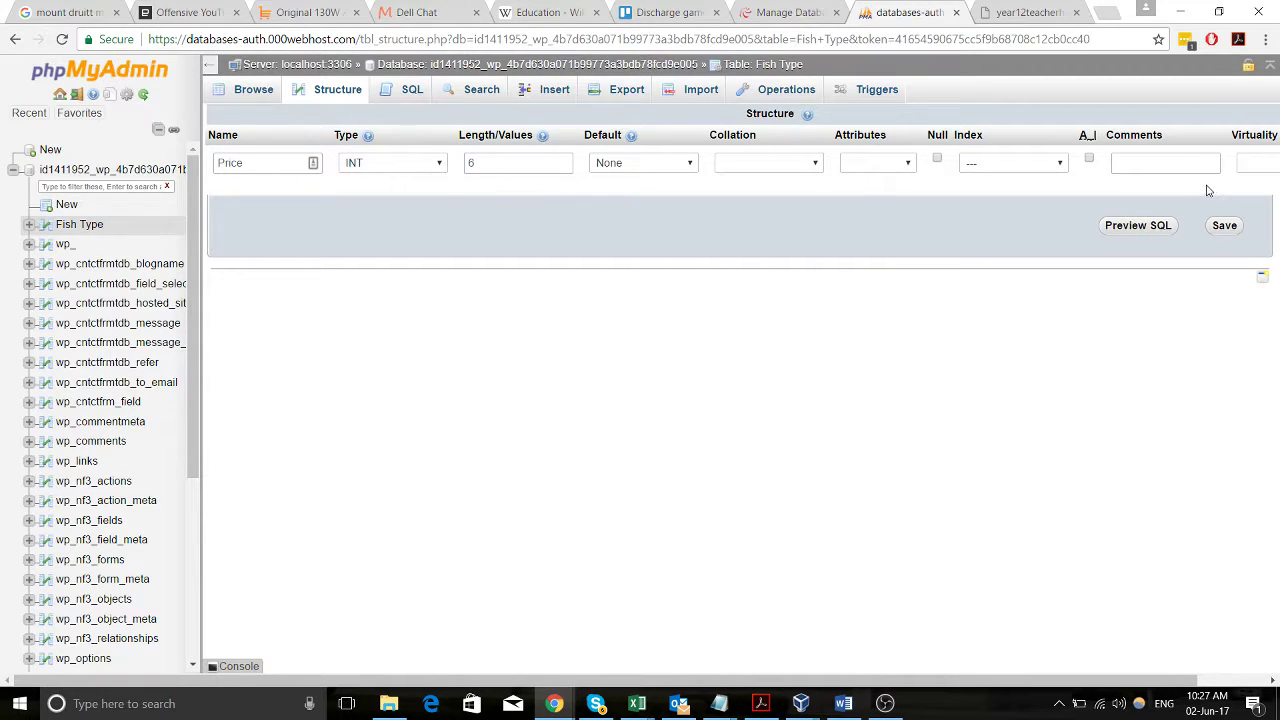
{"action": "left_click", "coordinate": [1226, 229]}
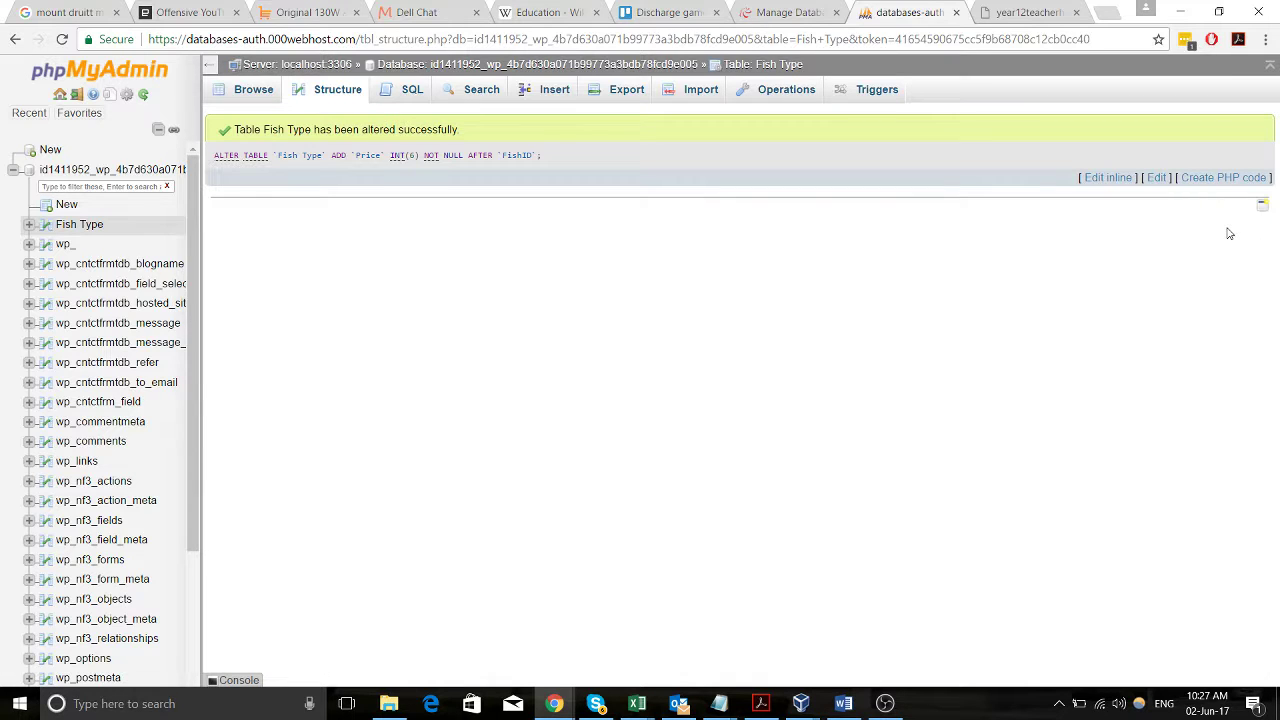
Browse the Fish Type table to check its columns, and view its query in the inline editor without changing it.
{"action": "left_click", "coordinate": [82, 226]}
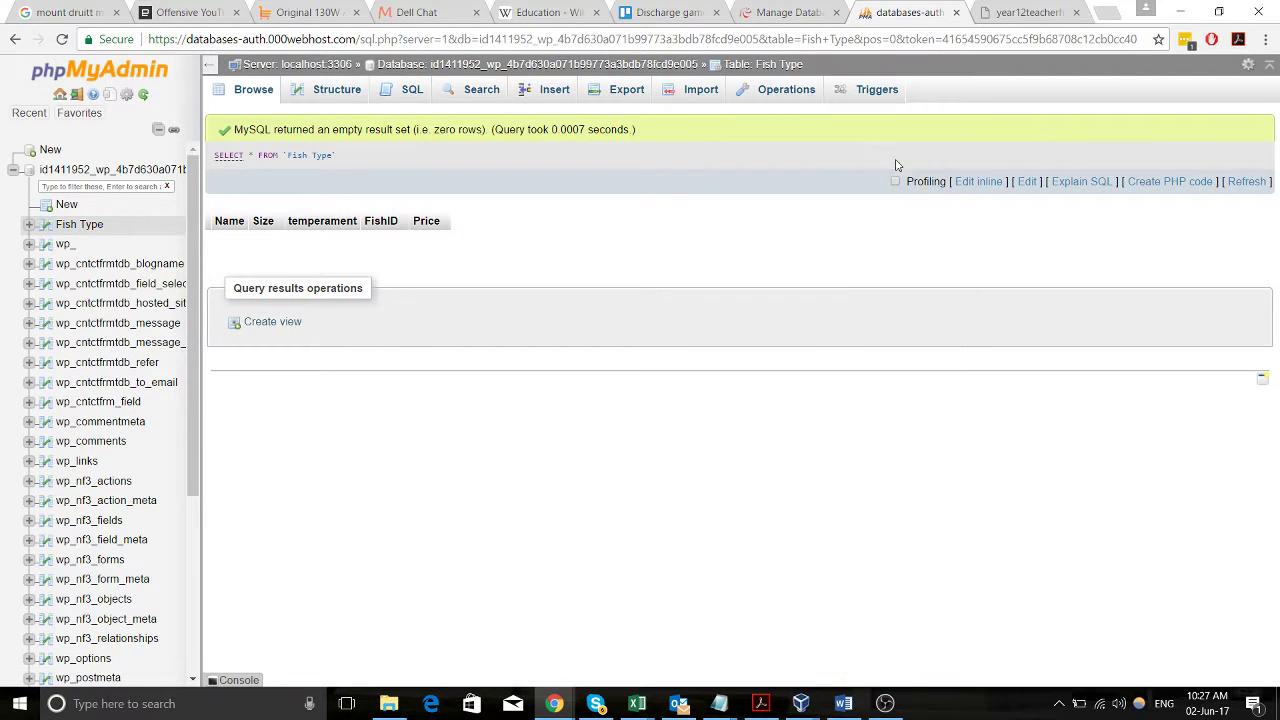
{"action": "left_click", "coordinate": [987, 183]}
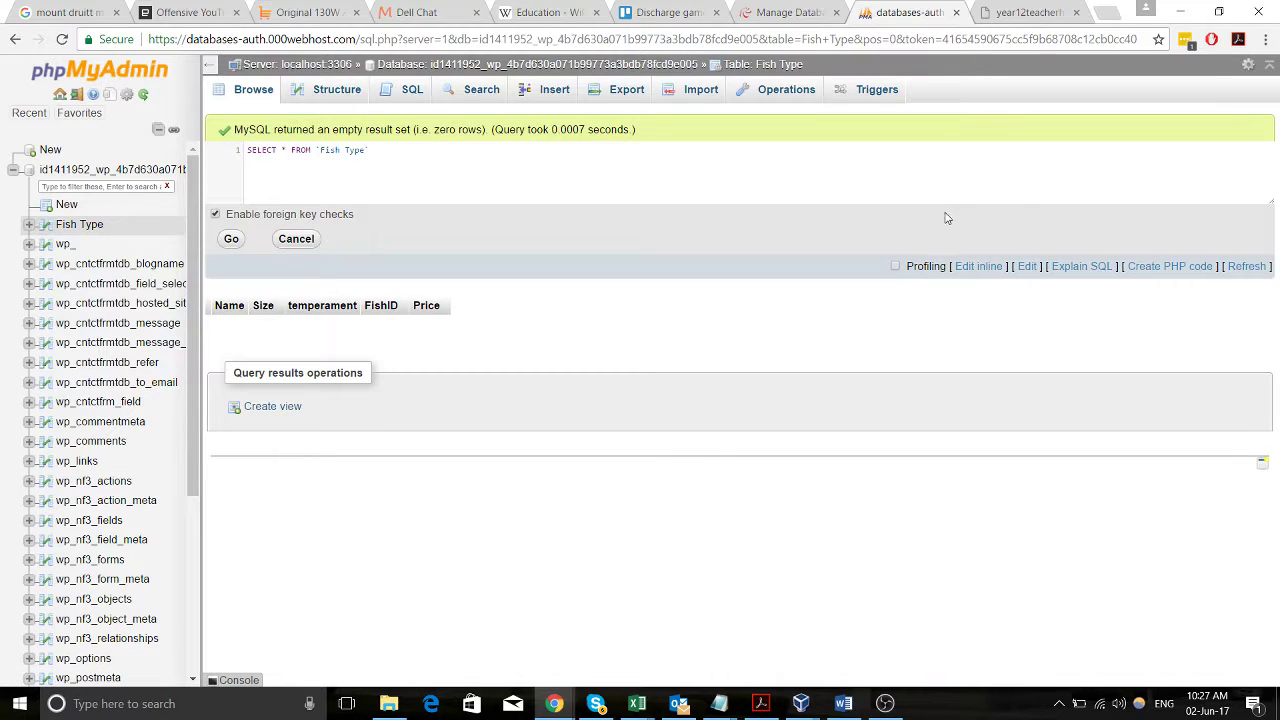
{"action": "left_click", "coordinate": [296, 241]}
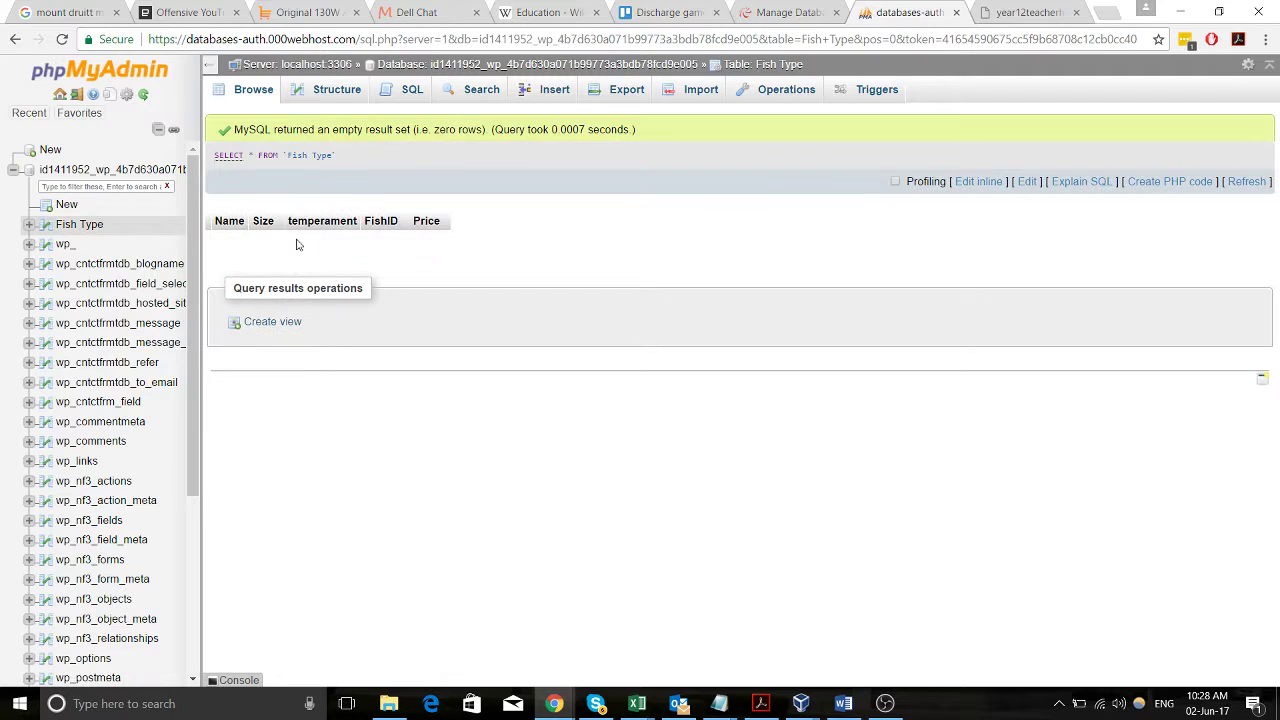
Review the Fish Type table's structure and expand the table's column list in the database tree.
{"action": "left_click", "coordinate": [315, 84]}
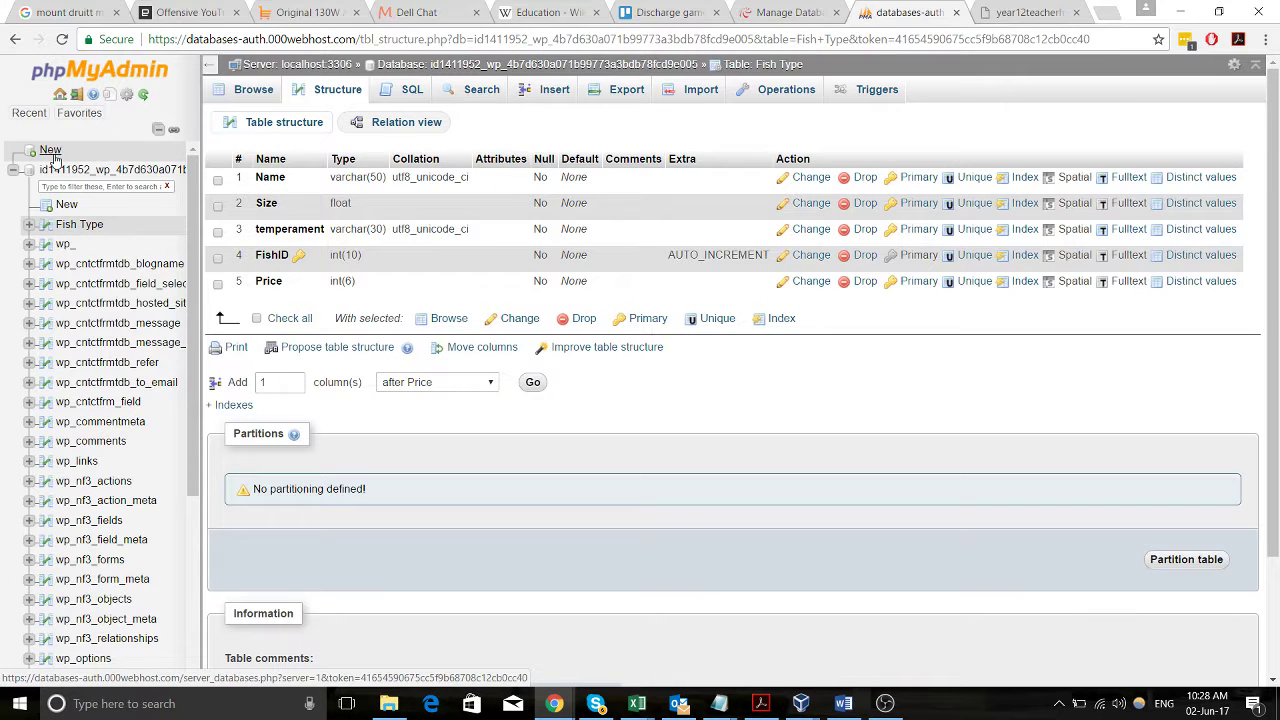
{"action": "scroll", "coordinate": [512, 231], "scroll_direction": "down", "scroll_amount": 3}
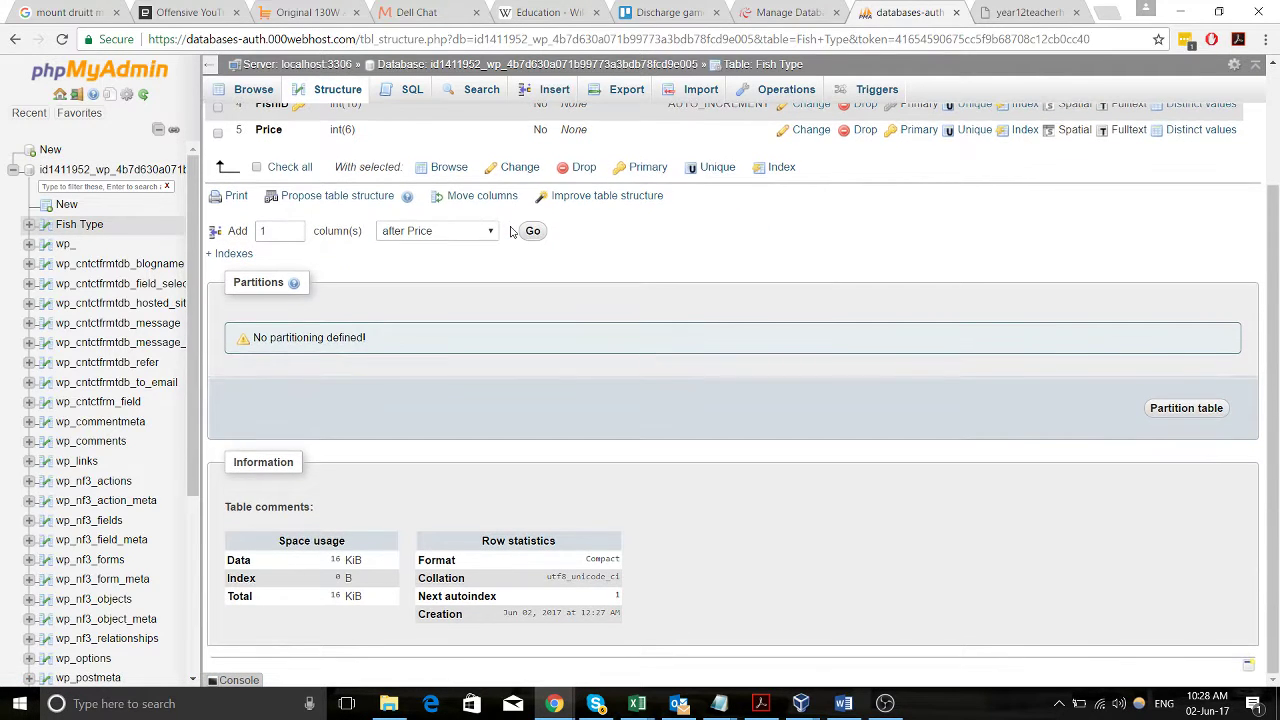
{"action": "scroll", "coordinate": [512, 231], "scroll_direction": "up", "scroll_amount": 3}
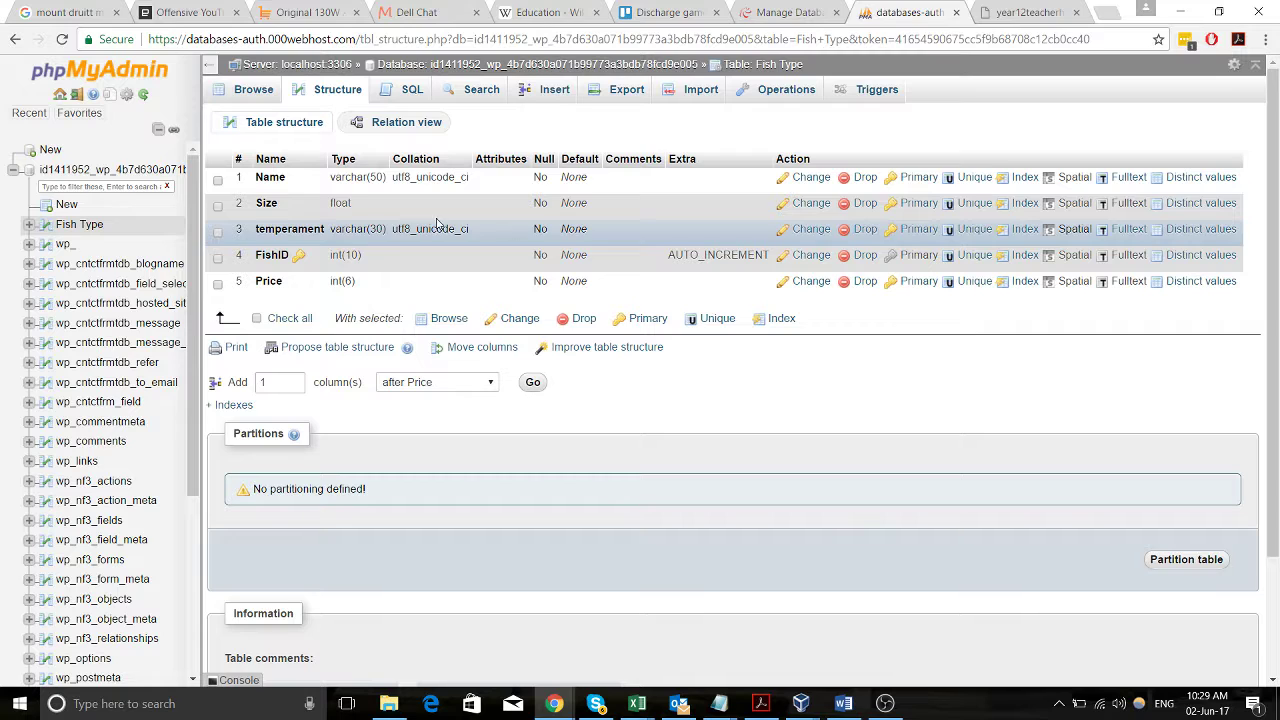
{"action": "left_click", "coordinate": [28, 226]}
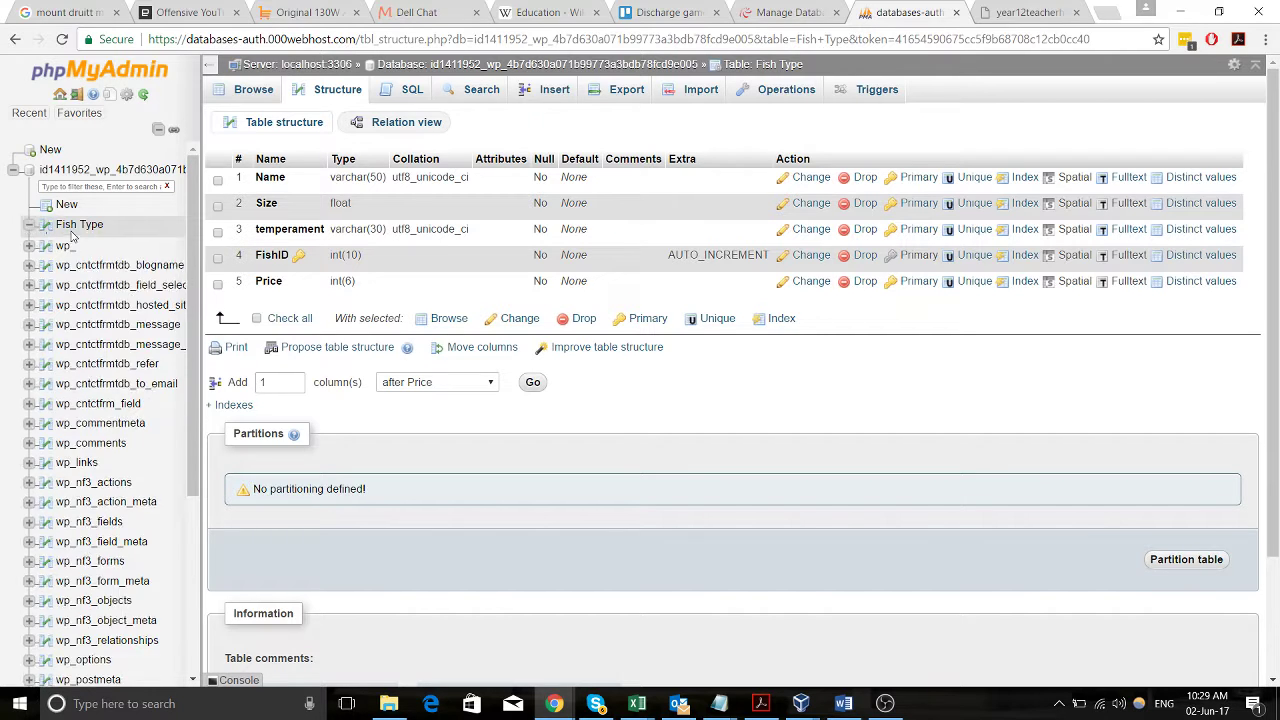
{"action": "left_click", "coordinate": [46, 242]}
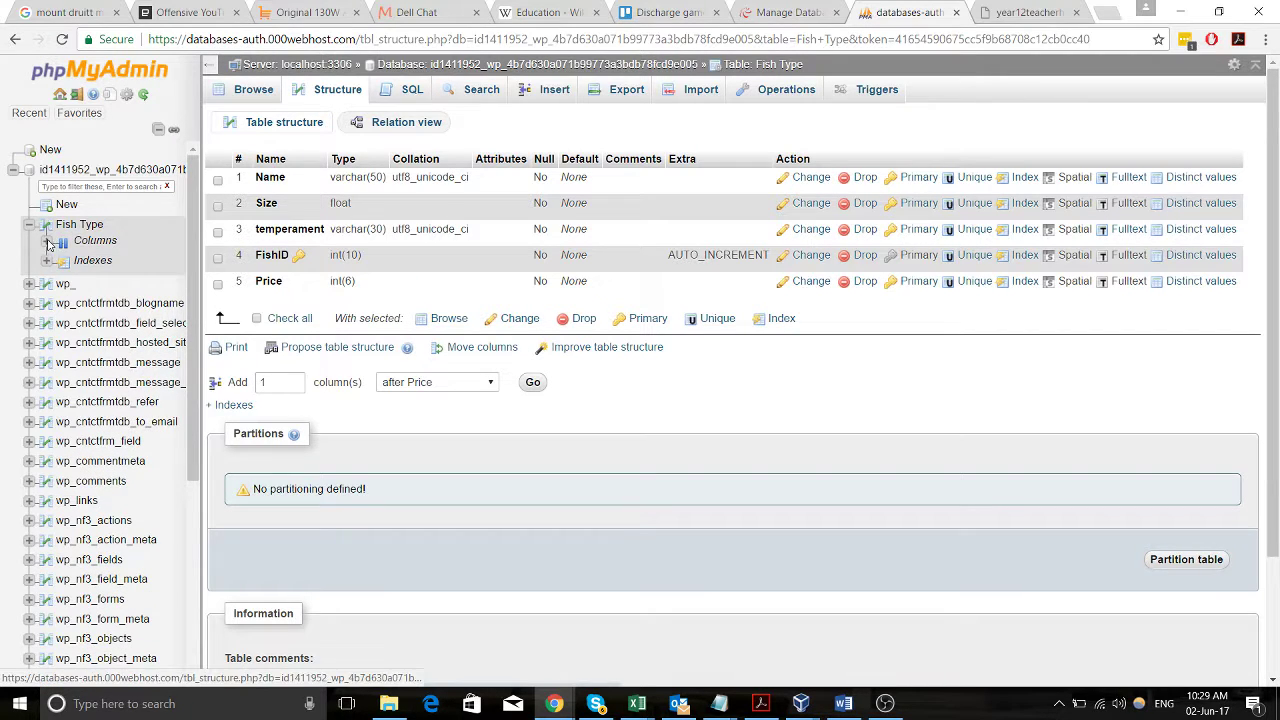
{"action": "left_click", "coordinate": [47, 245]}
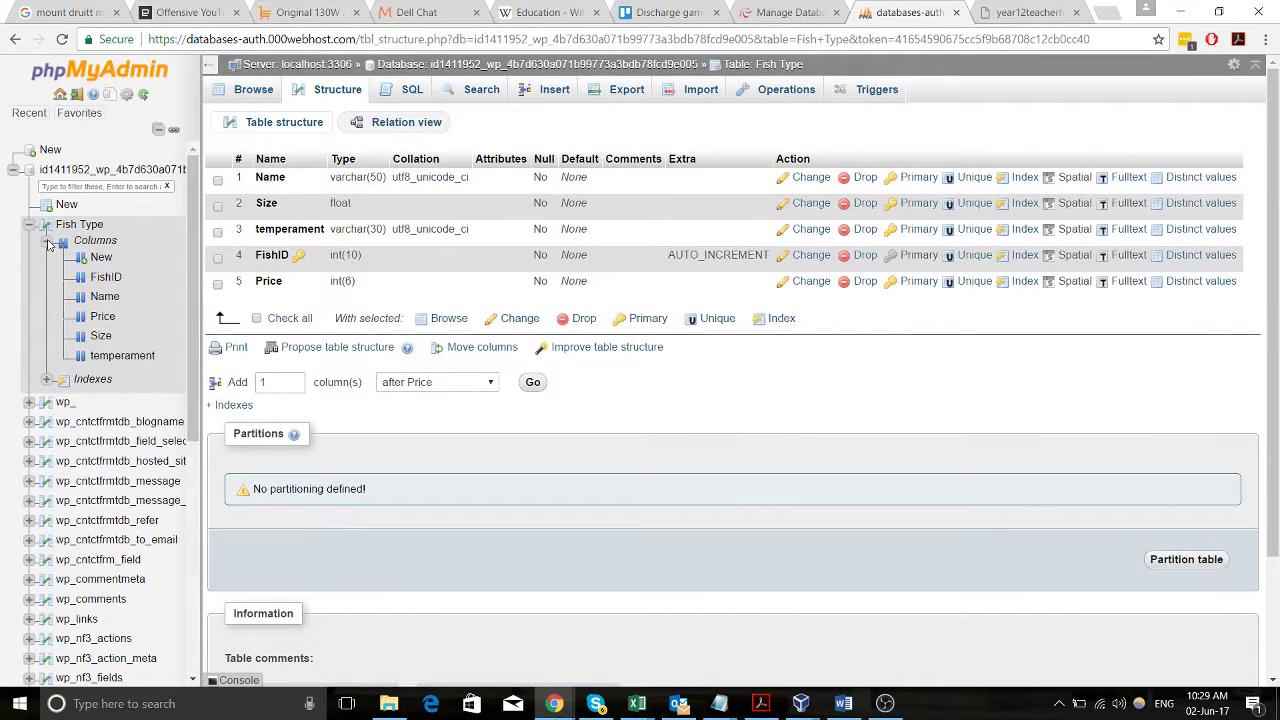
{"action": "key", "text": "alt+Tab"}
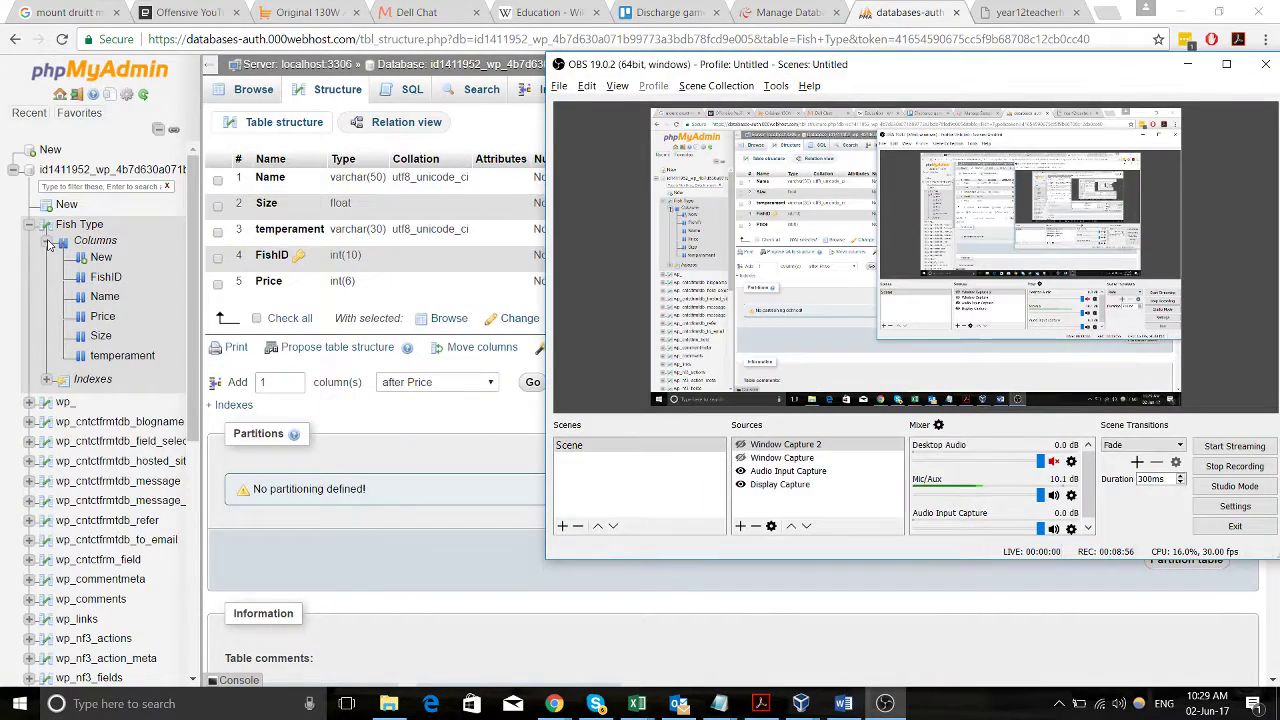